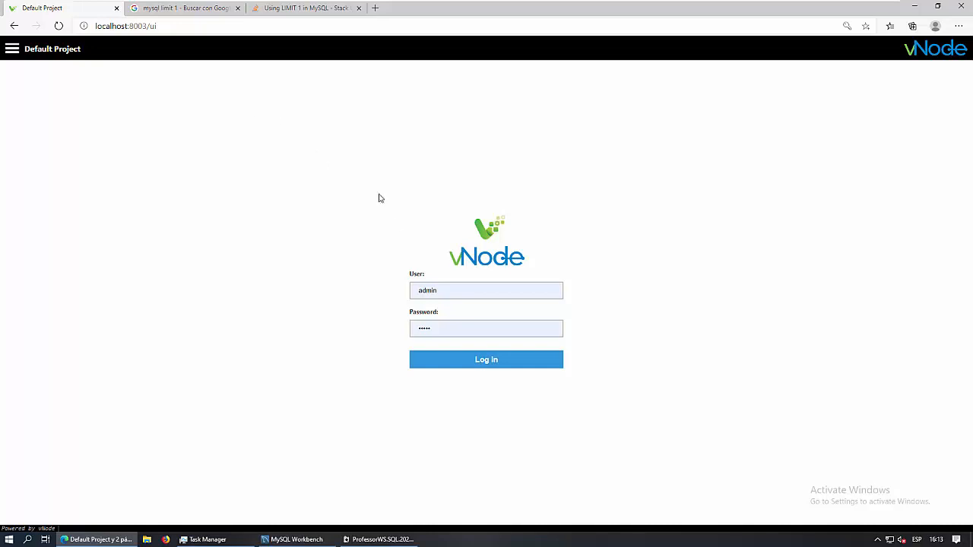
Log in to vNode and show the configured modules under System Config
click(491, 367)
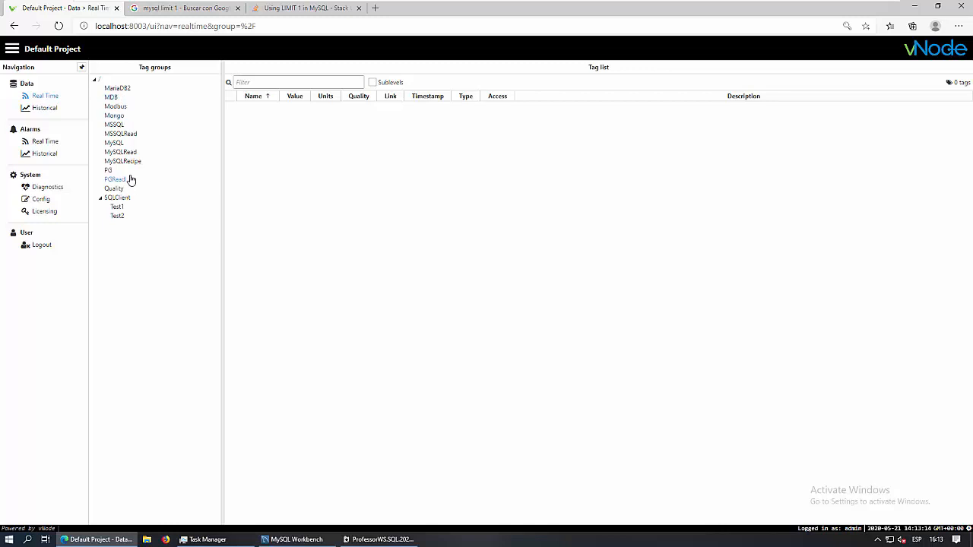
click(42, 202)
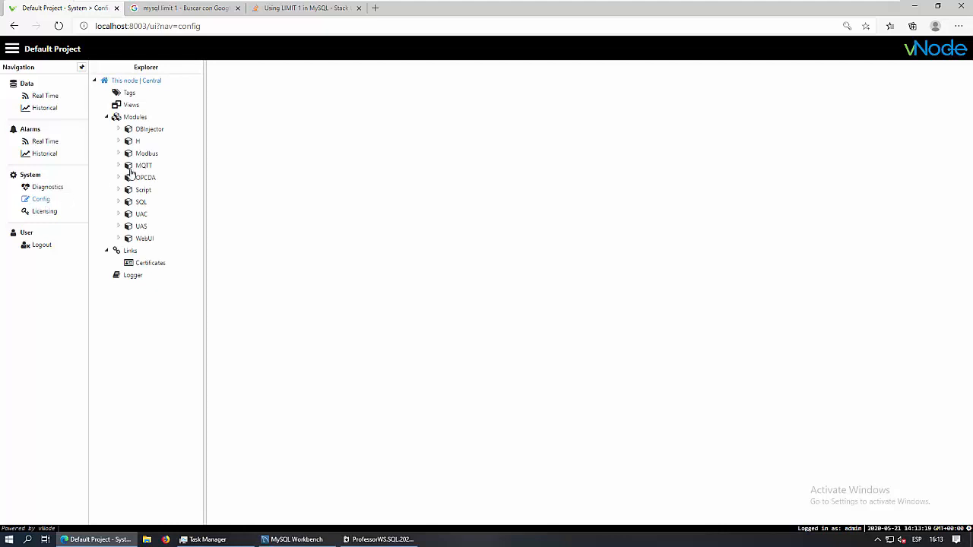
click(136, 118)
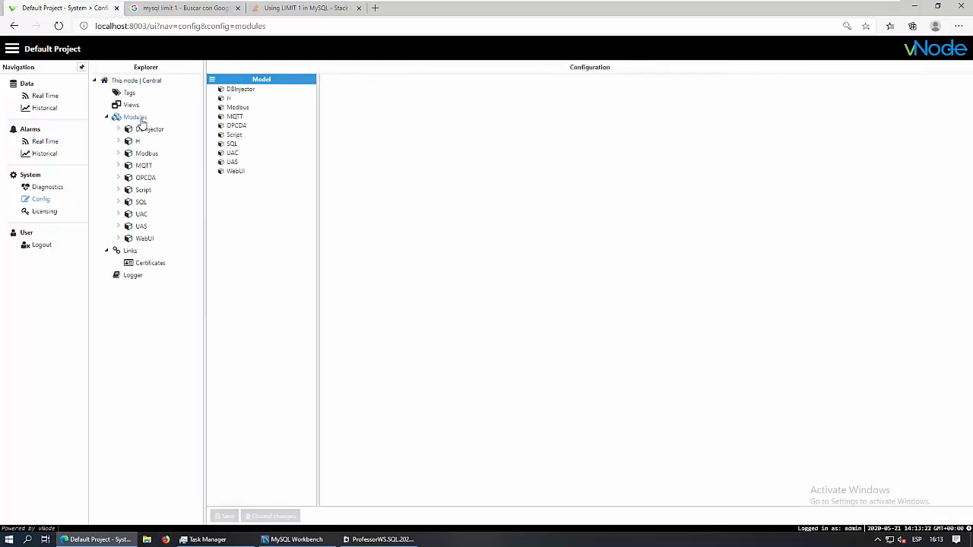
Add a module named SQLClient with module type SqlClient, save it, and open it
click(213, 80)
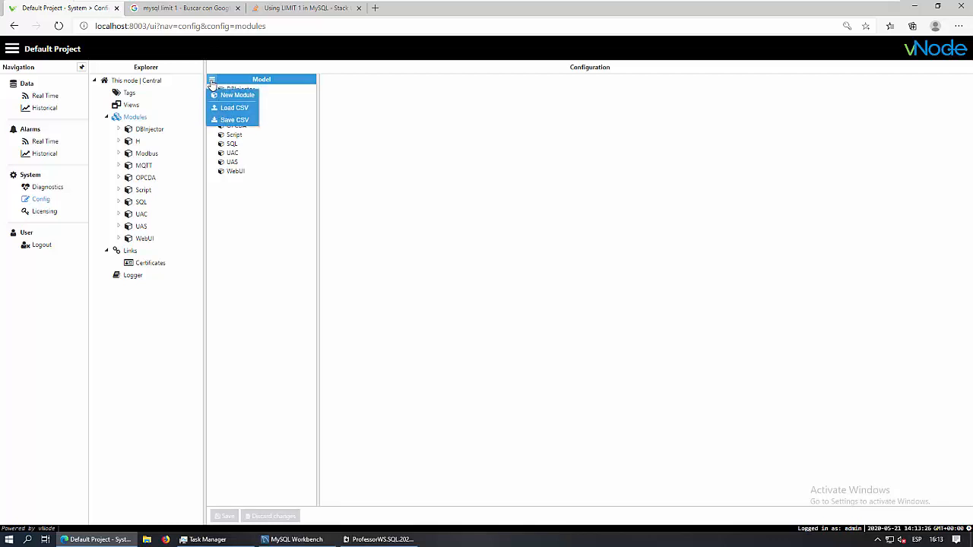
click(238, 97)
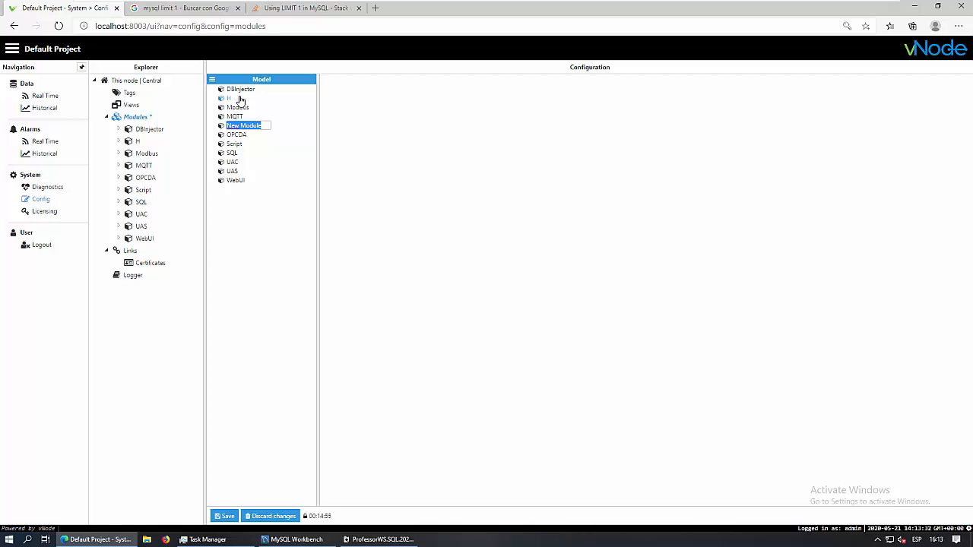
text(SQLClient)
key(Return)
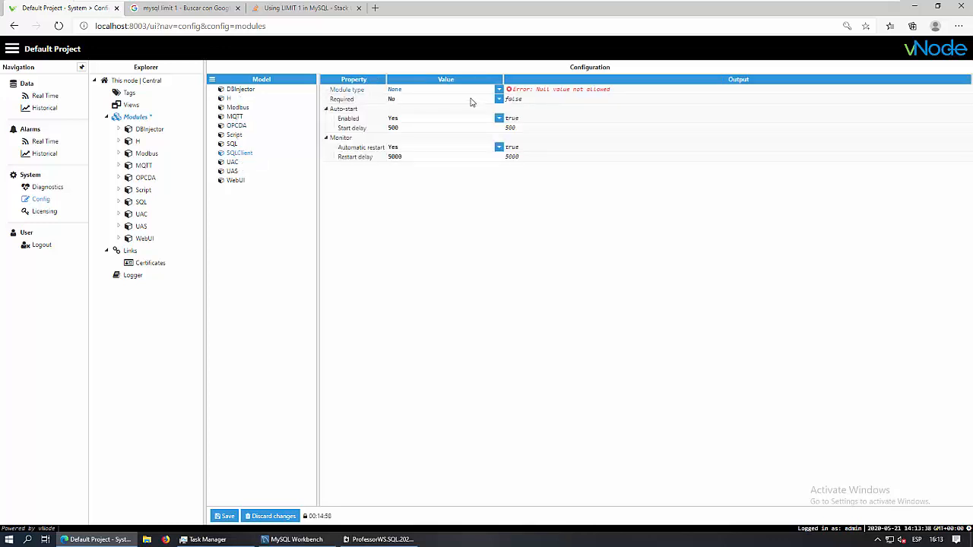
click(499, 90)
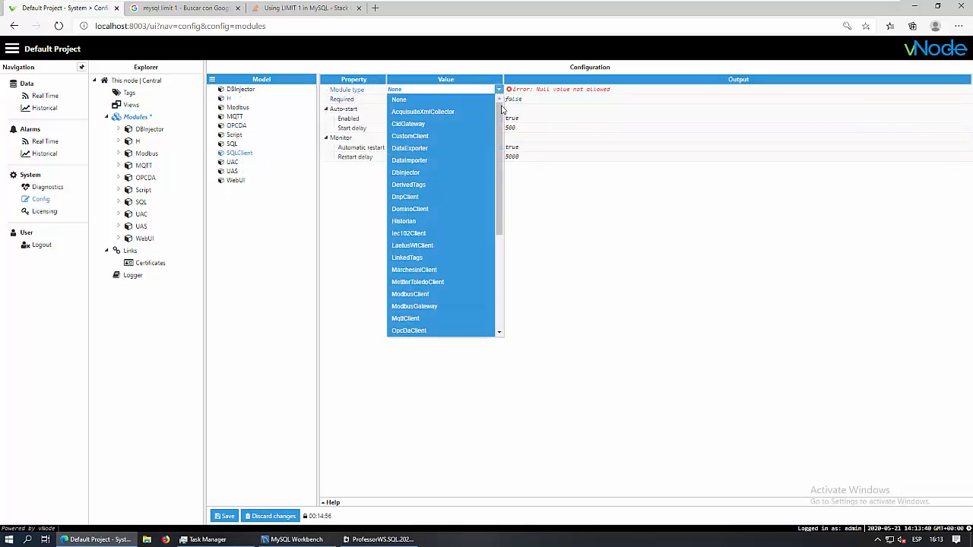
drag(501, 122, 501, 213)
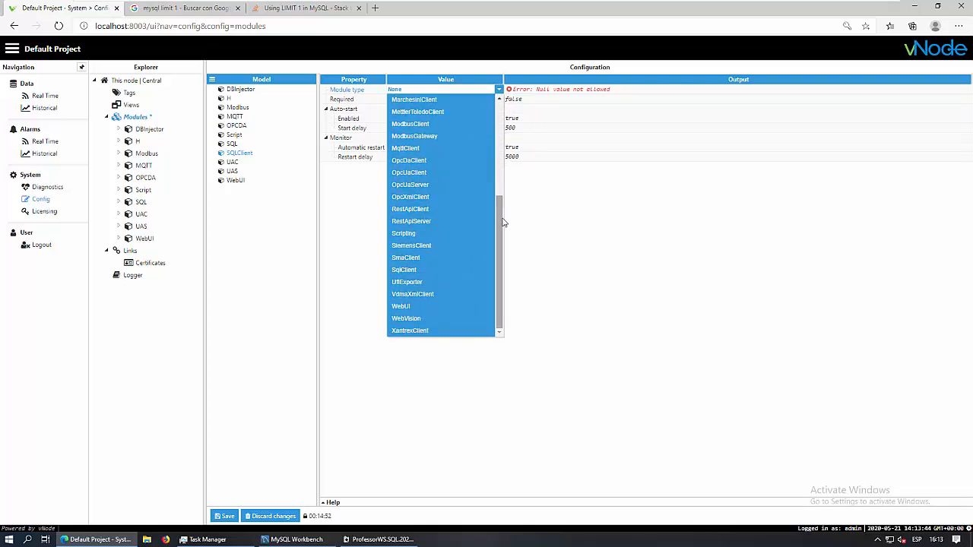
click(402, 272)
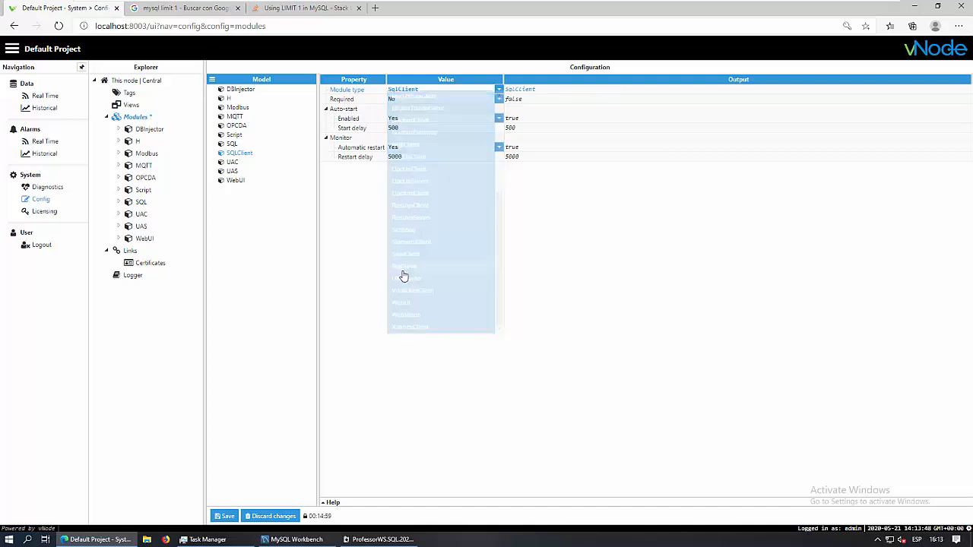
click(226, 517)
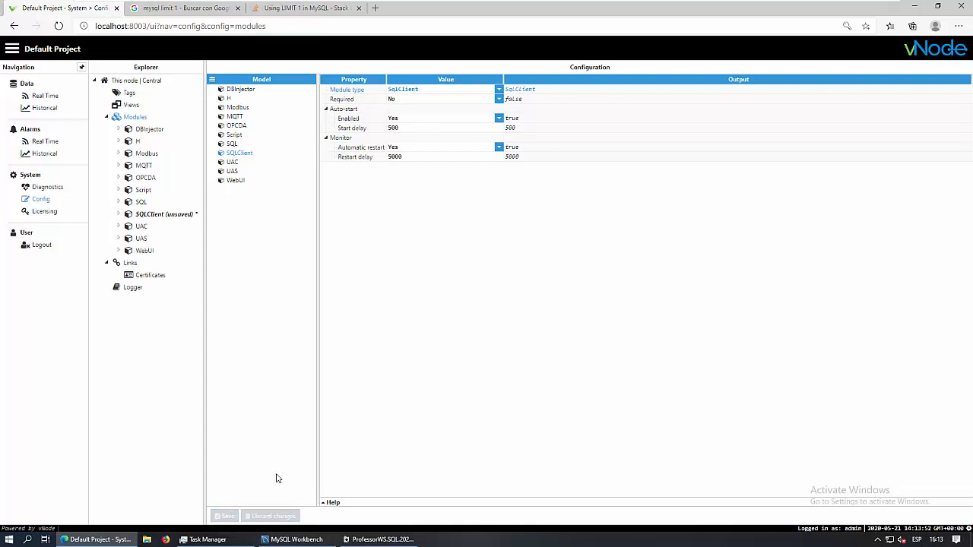
click(150, 216)
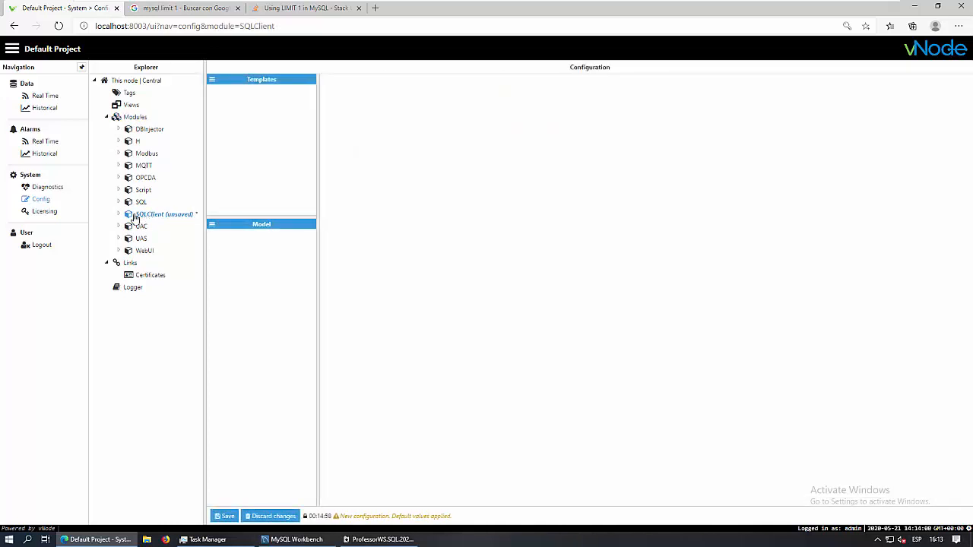
Expand SQLClient and add a new channel named ChannelA
click(117, 217)
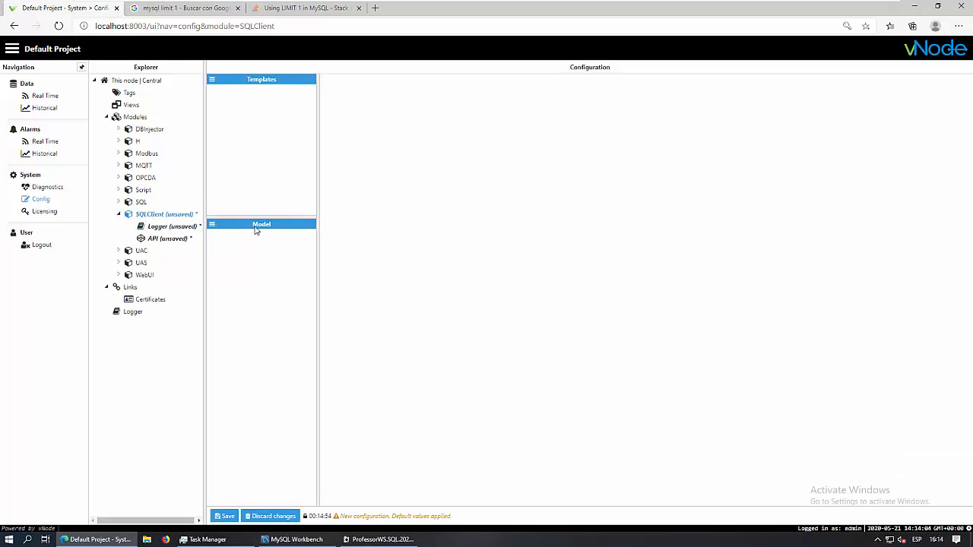
click(212, 227)
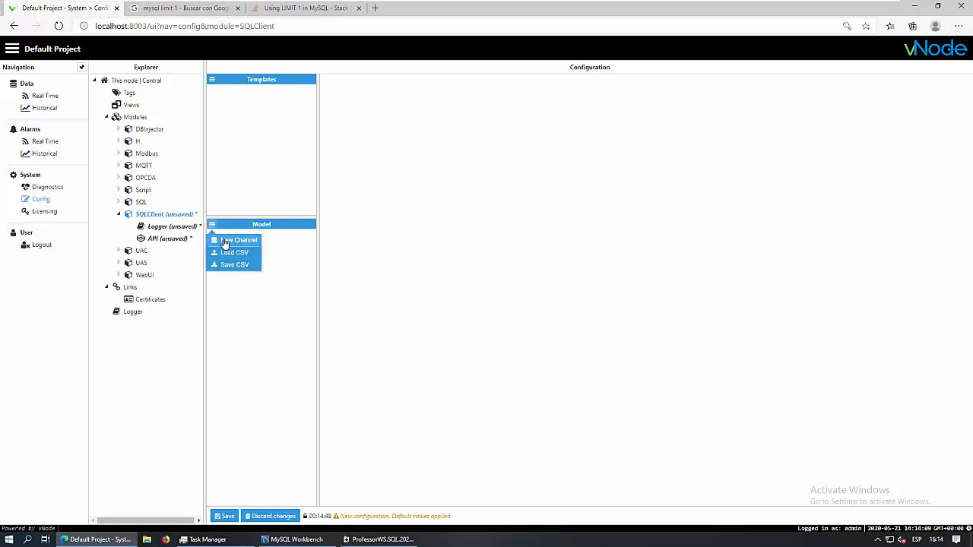
click(225, 243)
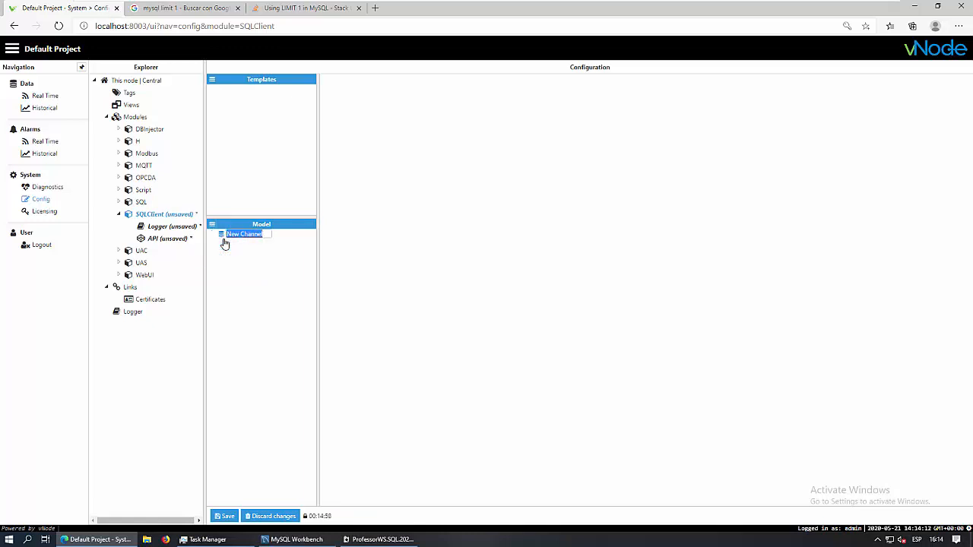
text(Channel)
key(BackSpace)
key(BackSpace)
key(BackSpace)
key(BackSpace)
key(BackSpace)
text(nnelA)
key(Return)
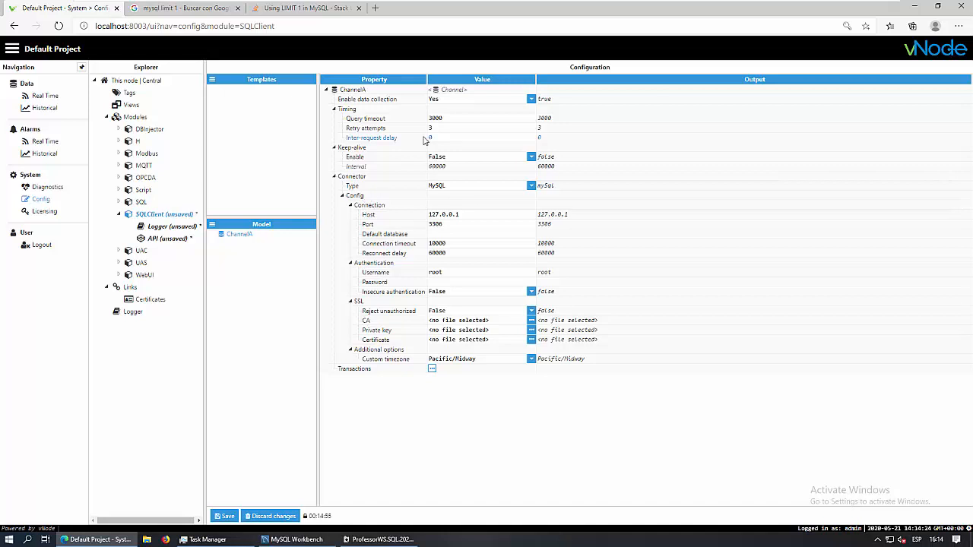
click(530, 101)
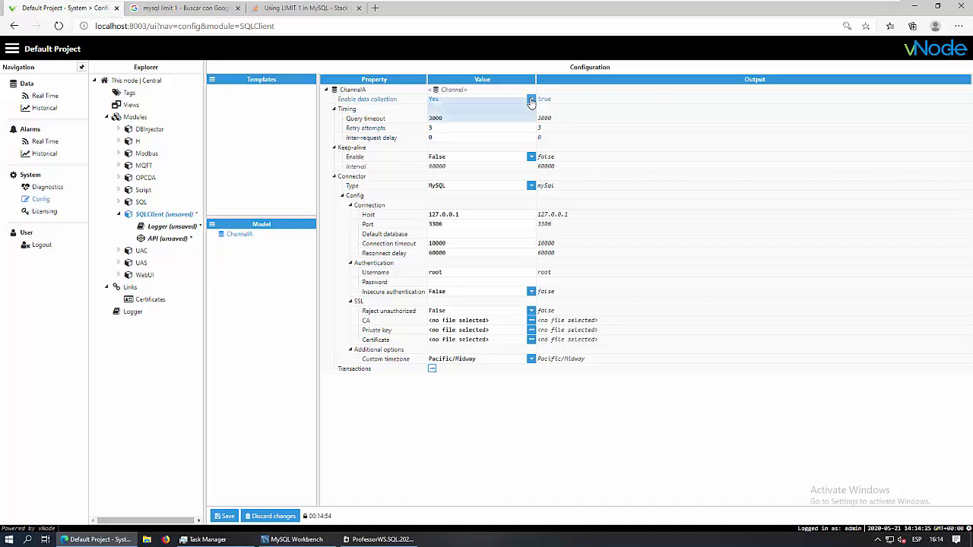
click(531, 103)
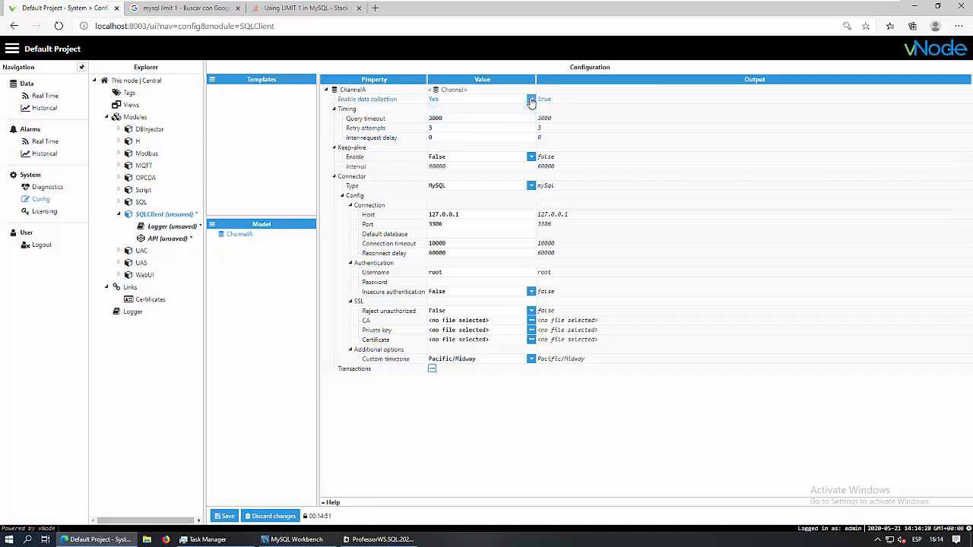
click(449, 120)
click(438, 129)
click(444, 138)
click(440, 138)
click(440, 118)
drag(449, 120, 427, 123)
click(454, 120)
double_click(437, 118)
click(456, 119)
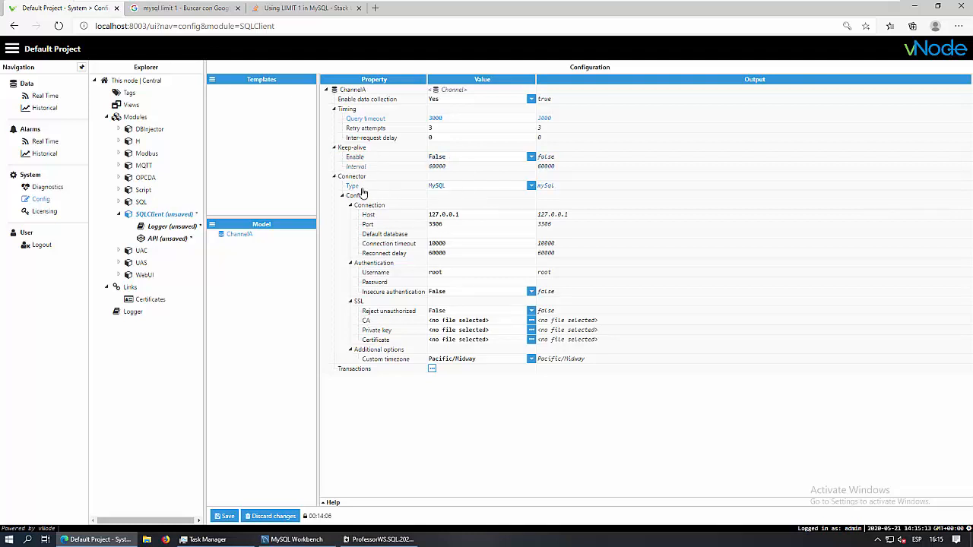
click(531, 187)
click(532, 188)
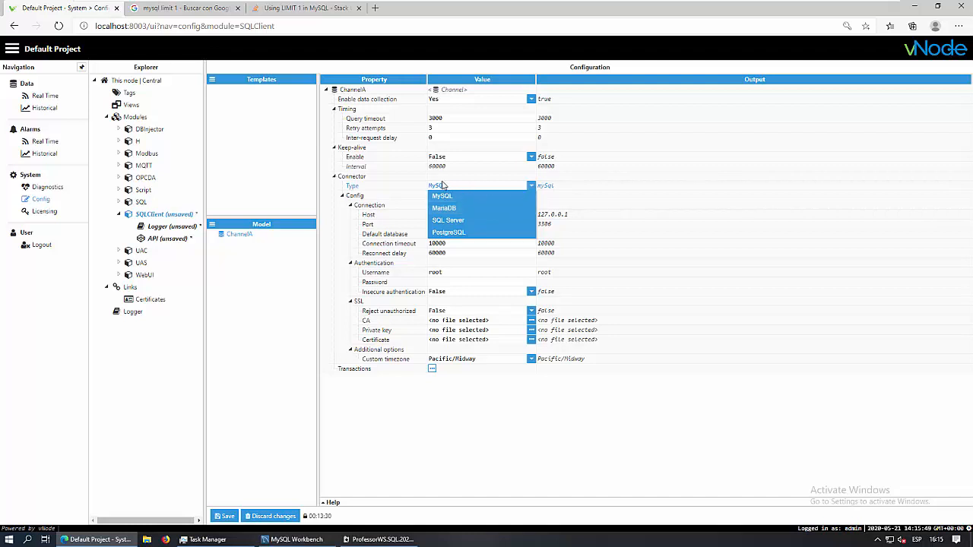
Keep MySQL at 127.0.0.1 port 3306, set default database test, and enter the password
click(531, 188)
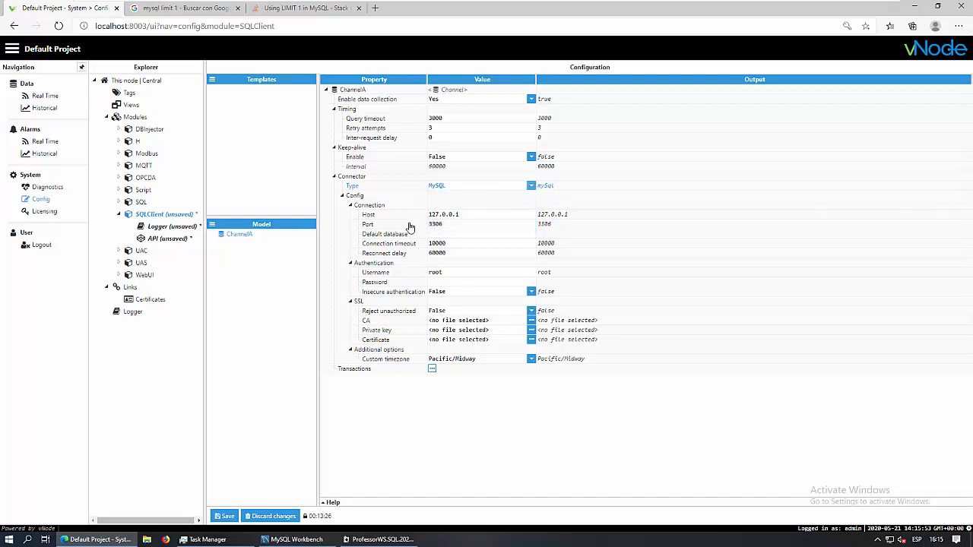
drag(459, 215, 421, 217)
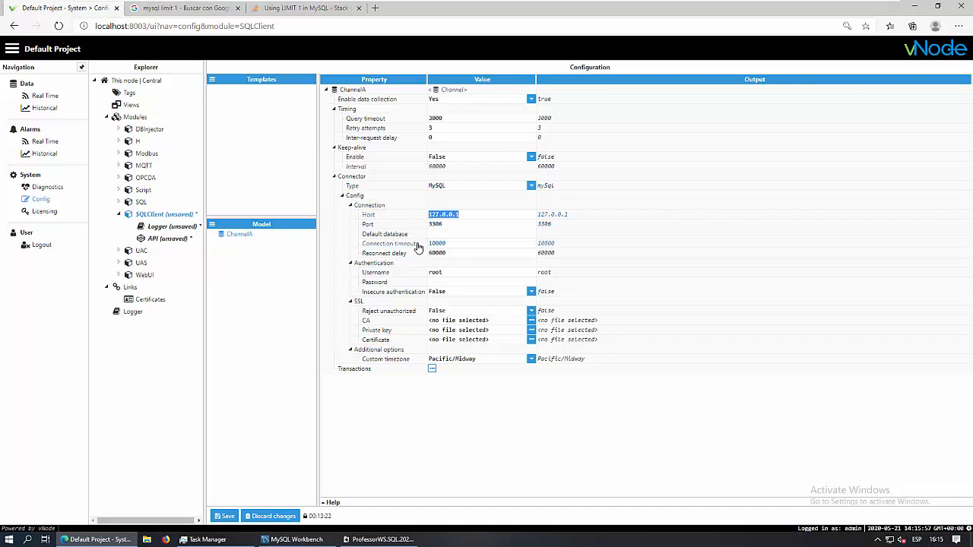
click(456, 225)
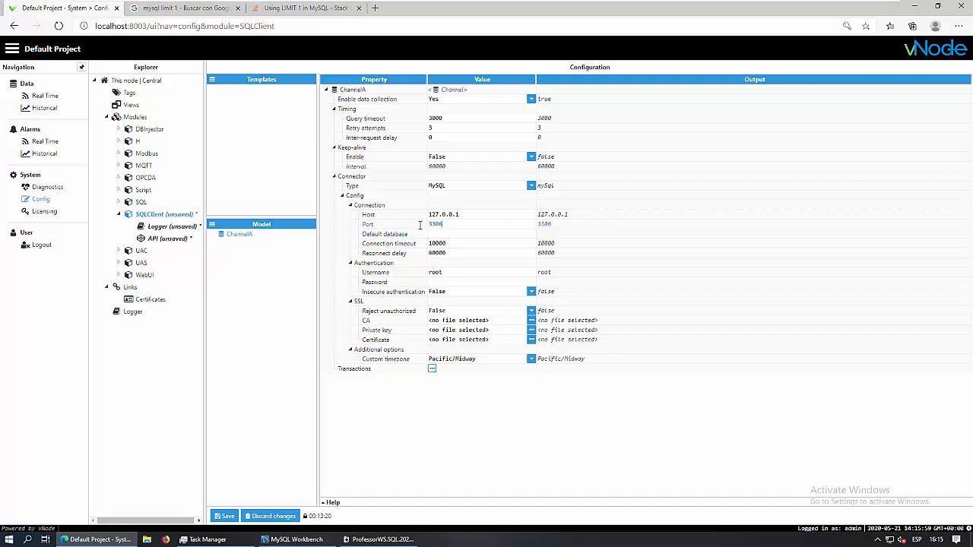
drag(419, 224, 416, 230)
click(448, 234)
text(test)
click(445, 283)
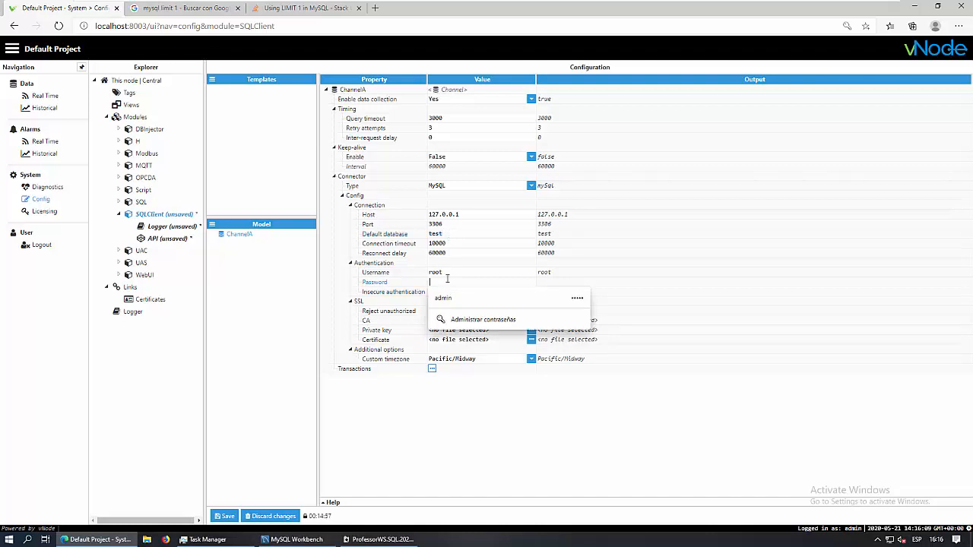
text(root)
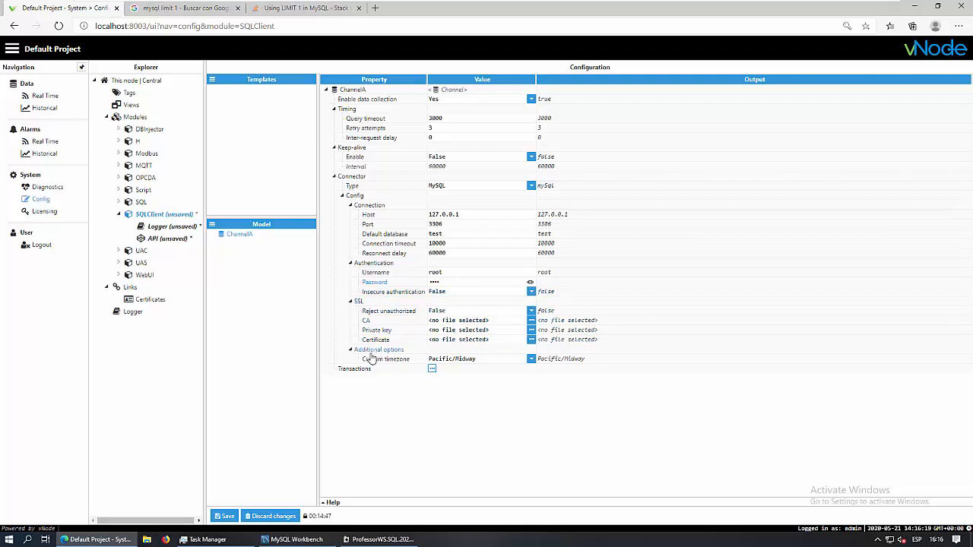
Set the custom timezone to Local and review the display timezone options
click(532, 359)
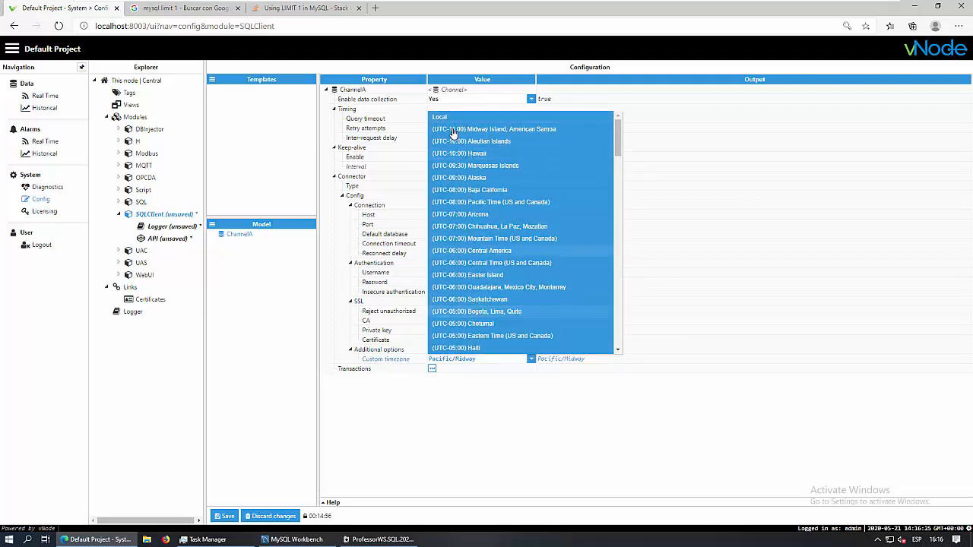
click(442, 118)
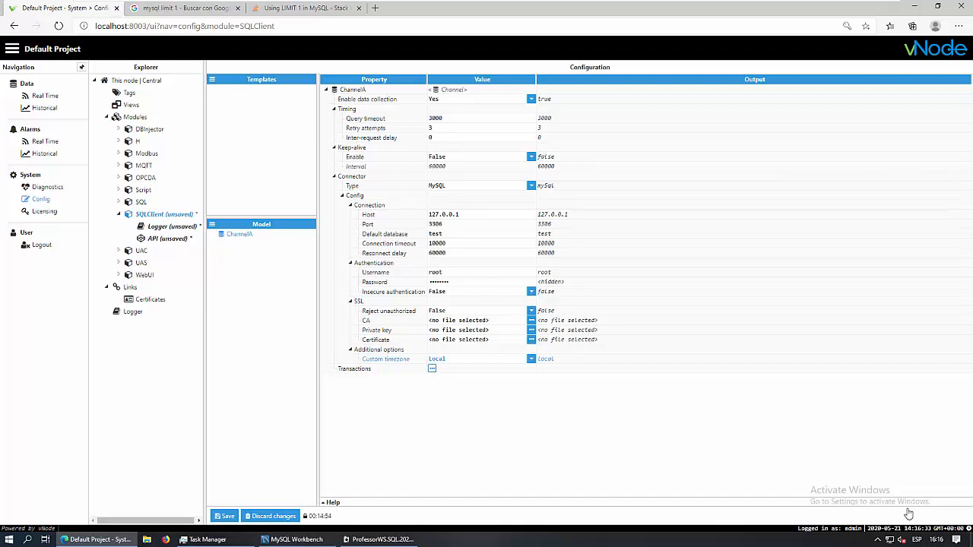
click(969, 528)
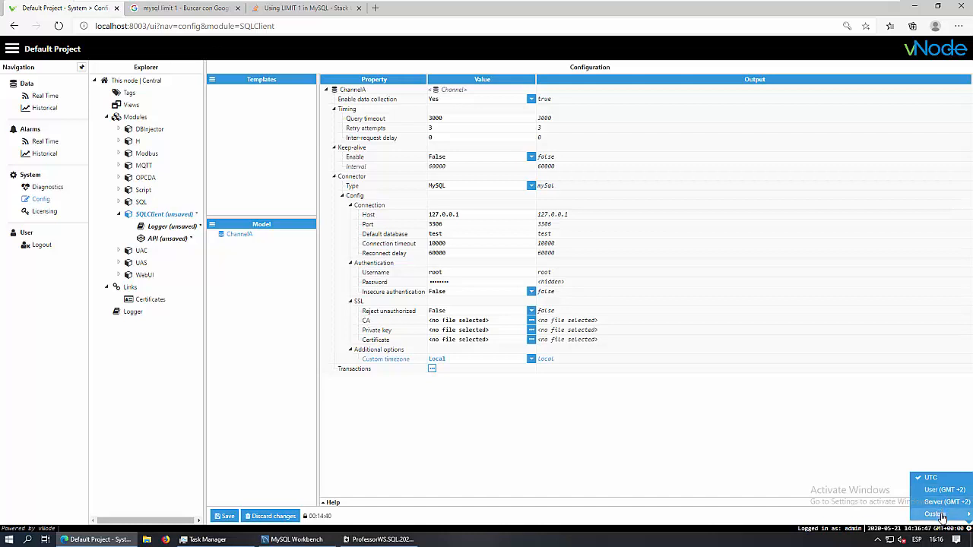
mouse_move(940, 516)
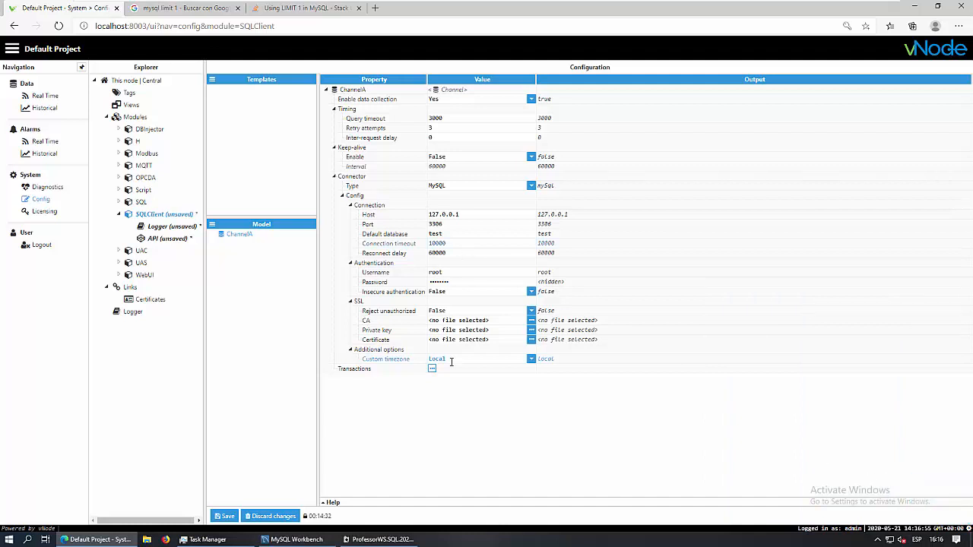
Save ChannelA without restarting the module, then add read transaction Transaction1
click(224, 516)
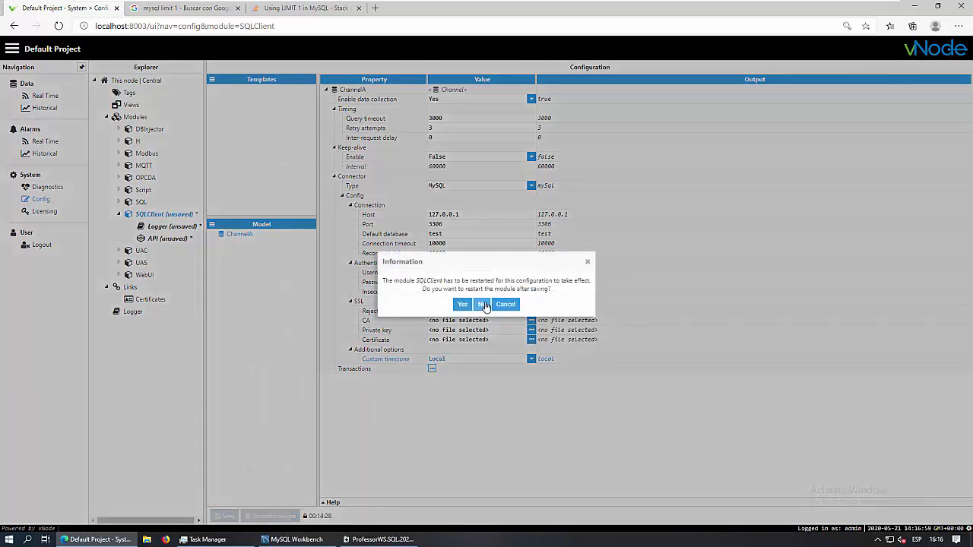
click(484, 304)
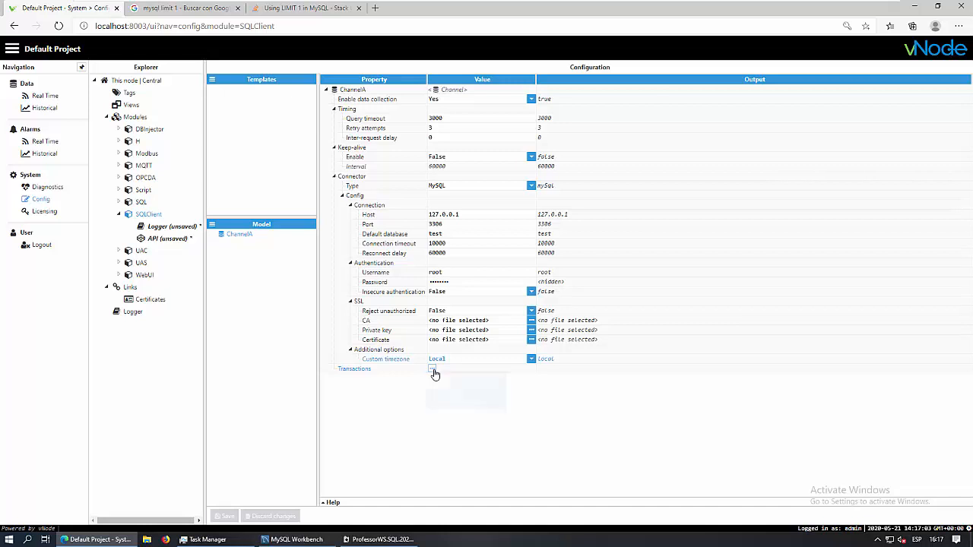
click(463, 383)
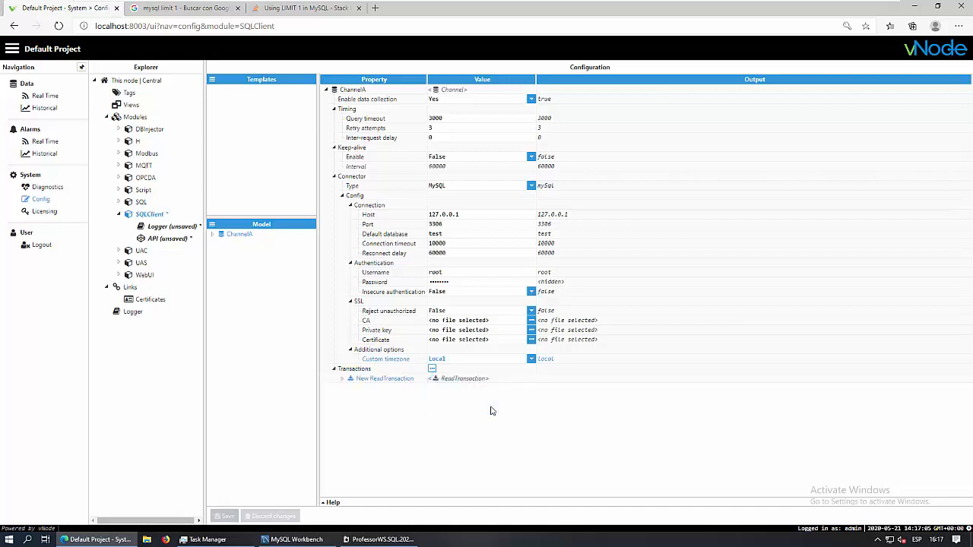
text(T)
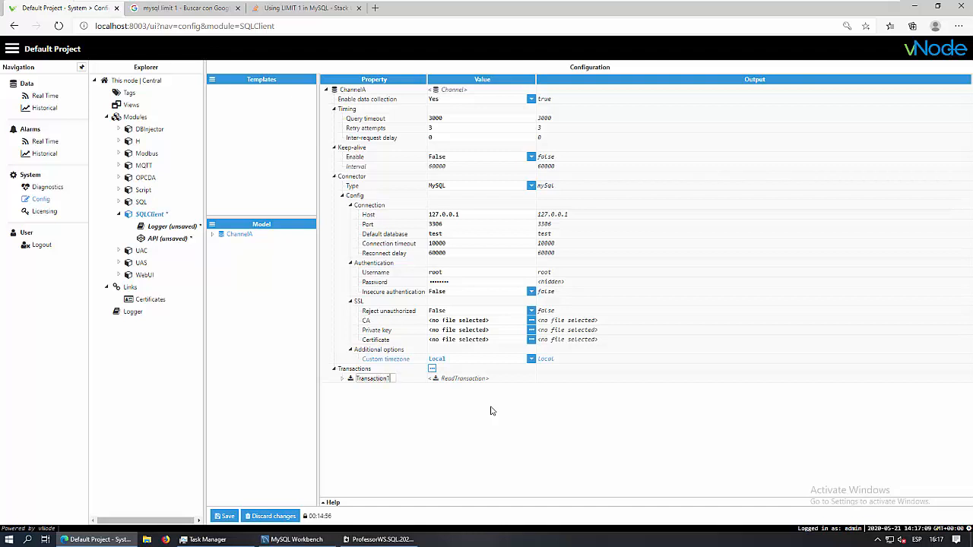
key(Return)
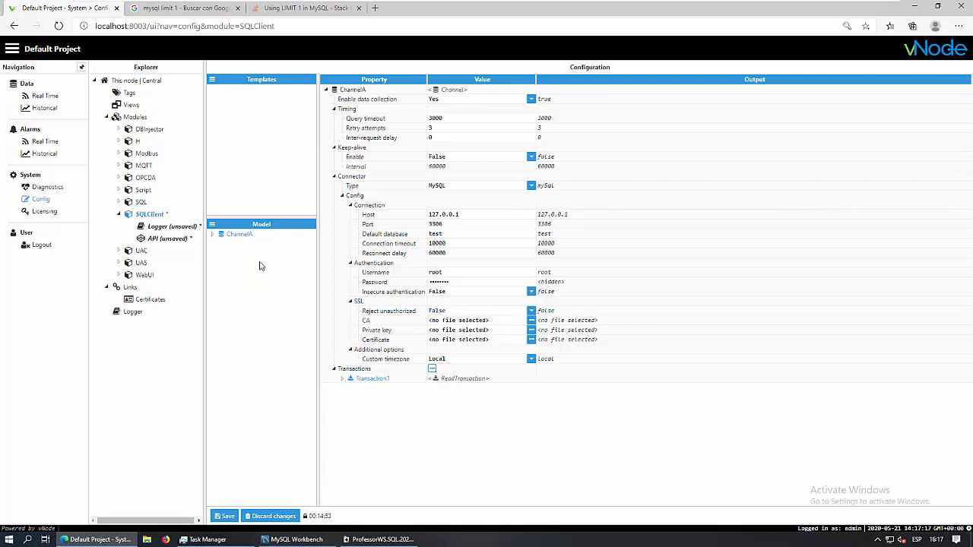
Expand Transaction1 along with its Auto-demotion, Parser and Query groups
click(213, 228)
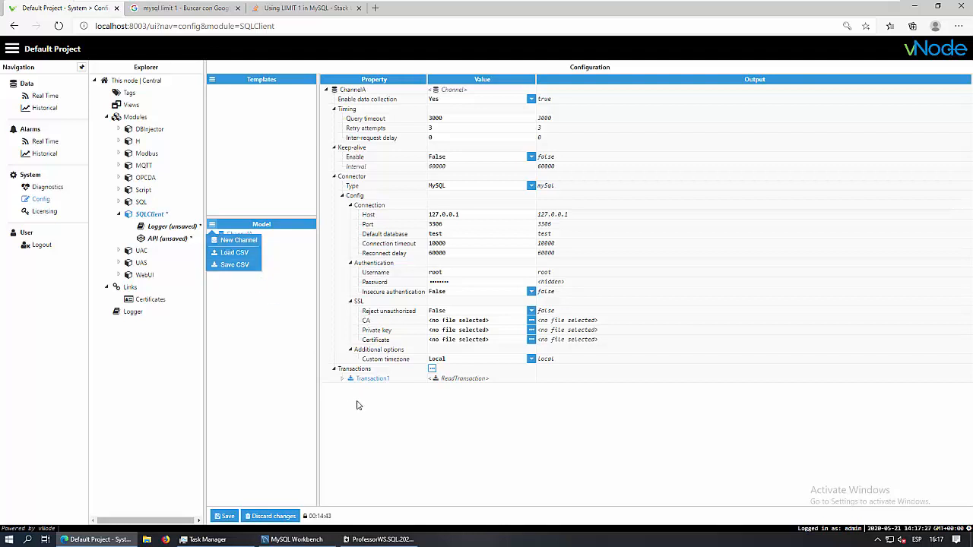
click(291, 283)
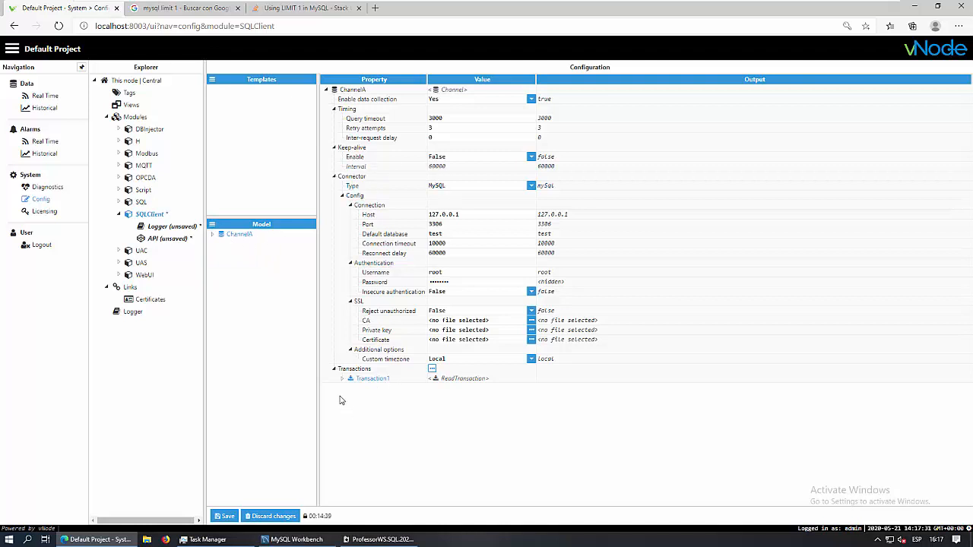
click(431, 369)
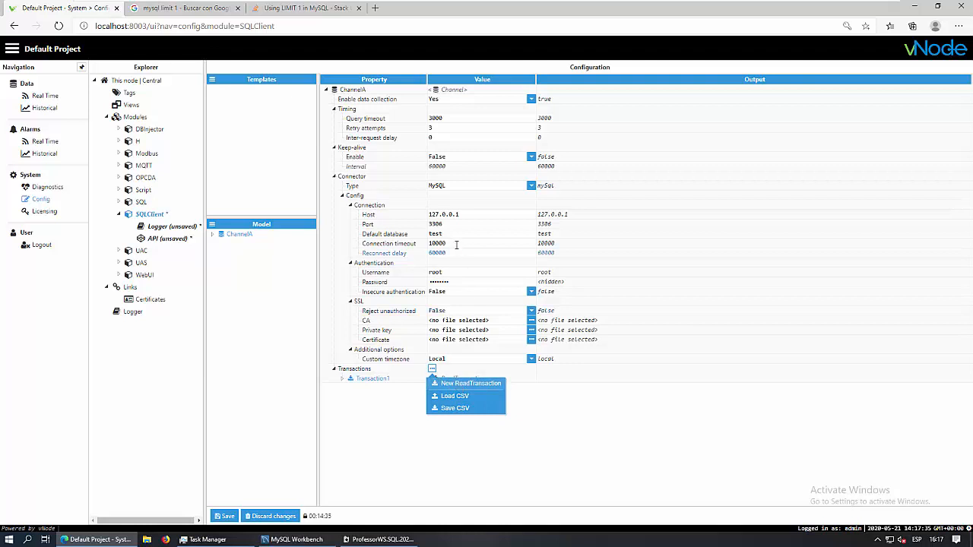
click(342, 378)
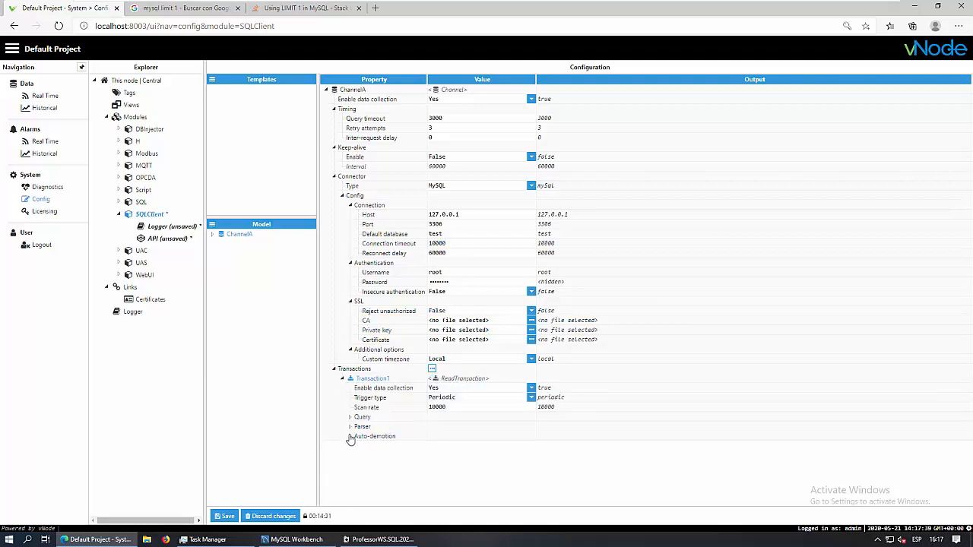
click(350, 436)
click(351, 426)
click(350, 417)
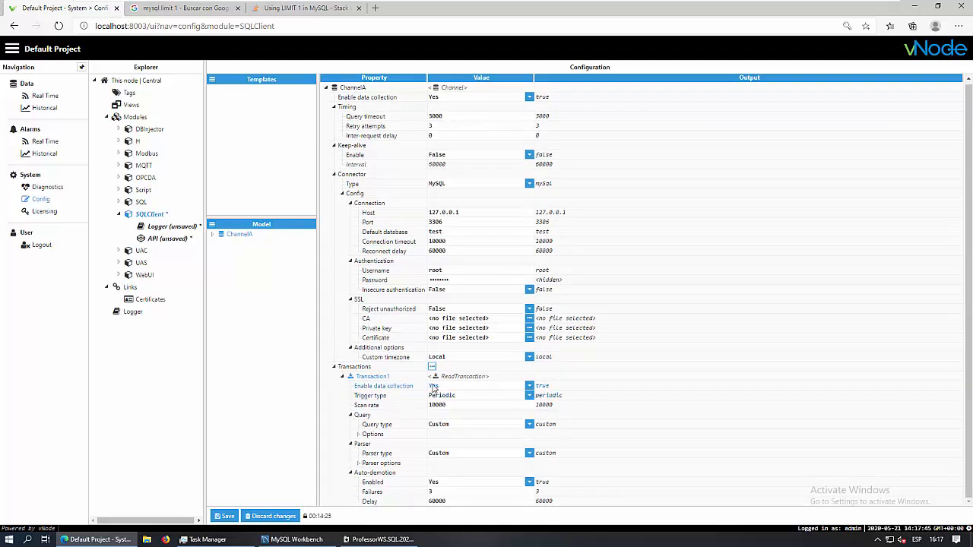
Keep data collection enabled and change Transaction1's trigger type to On trigger
click(528, 387)
click(529, 388)
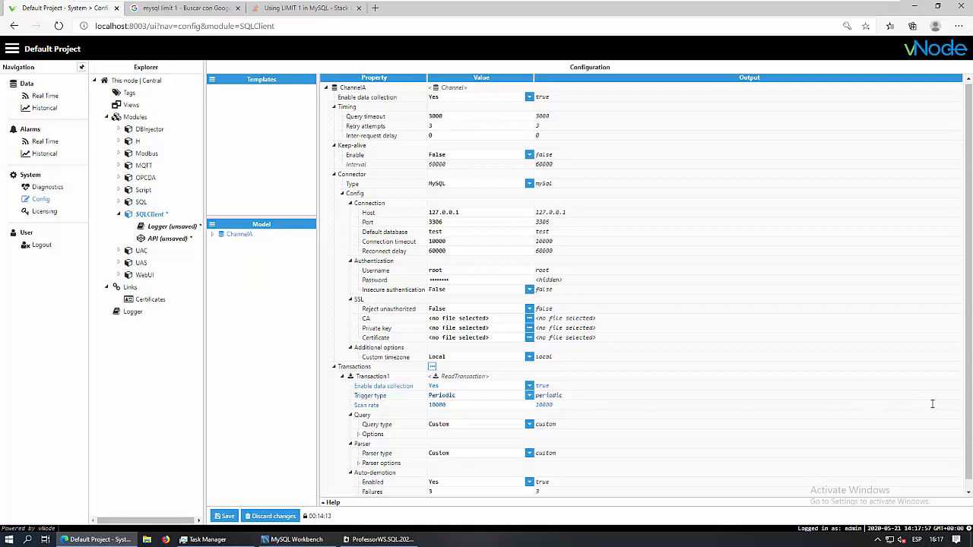
scroll(967, 426, down, 1)
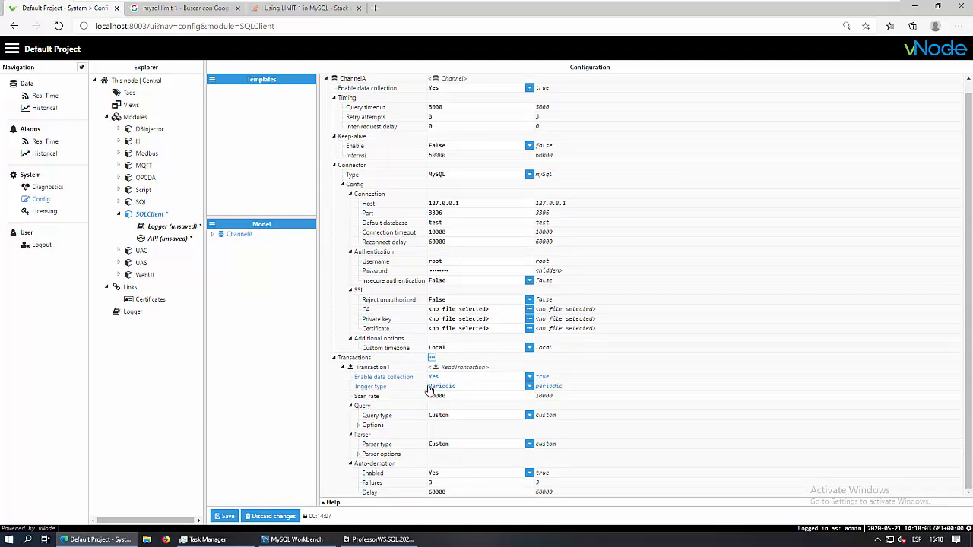
click(530, 387)
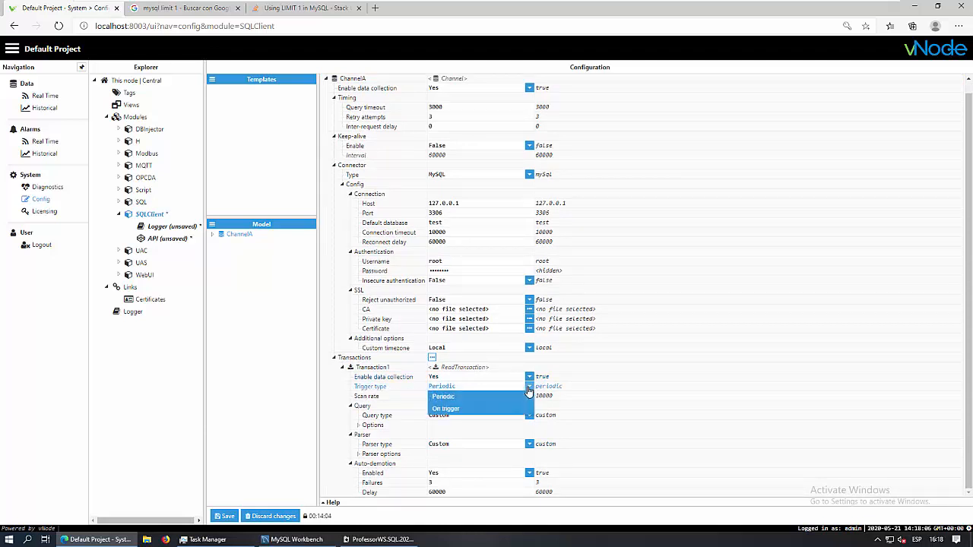
click(472, 398)
click(453, 398)
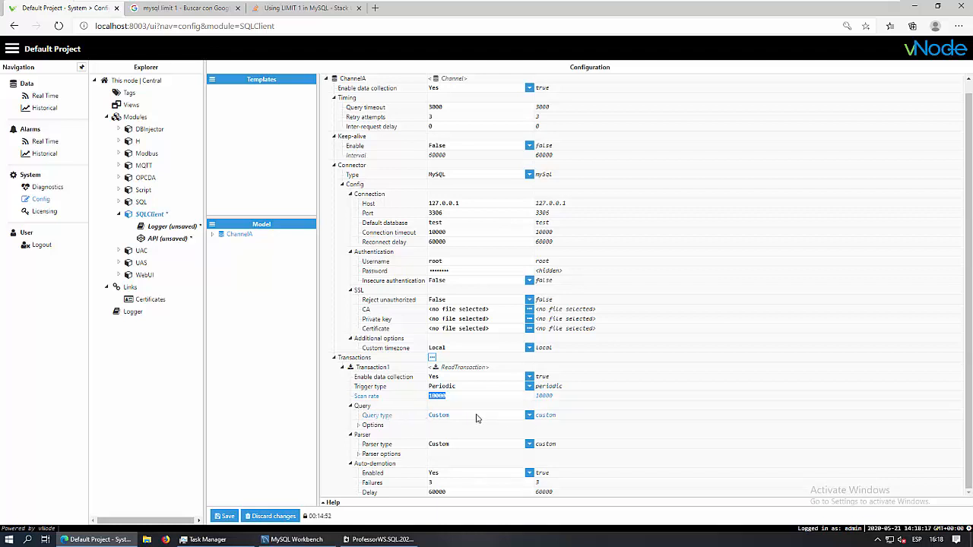
click(358, 427)
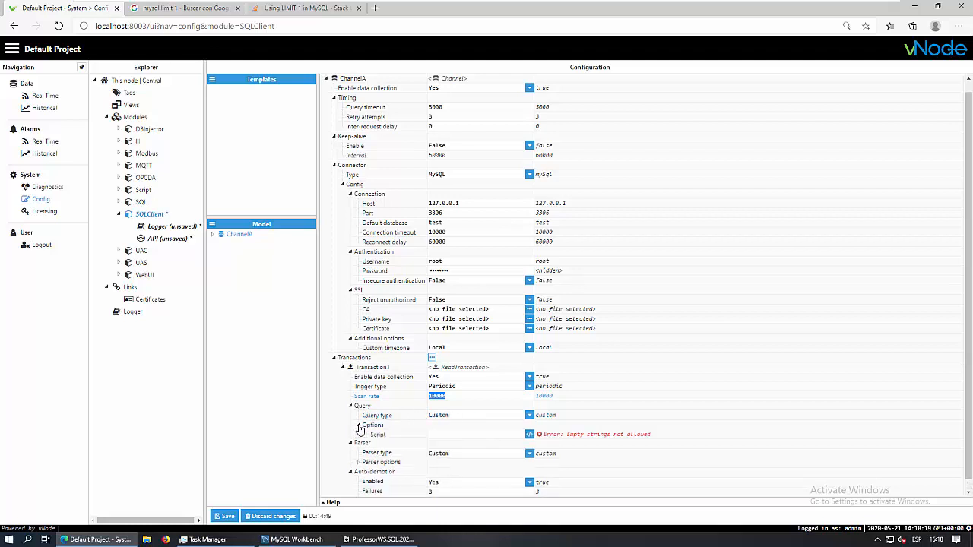
click(529, 387)
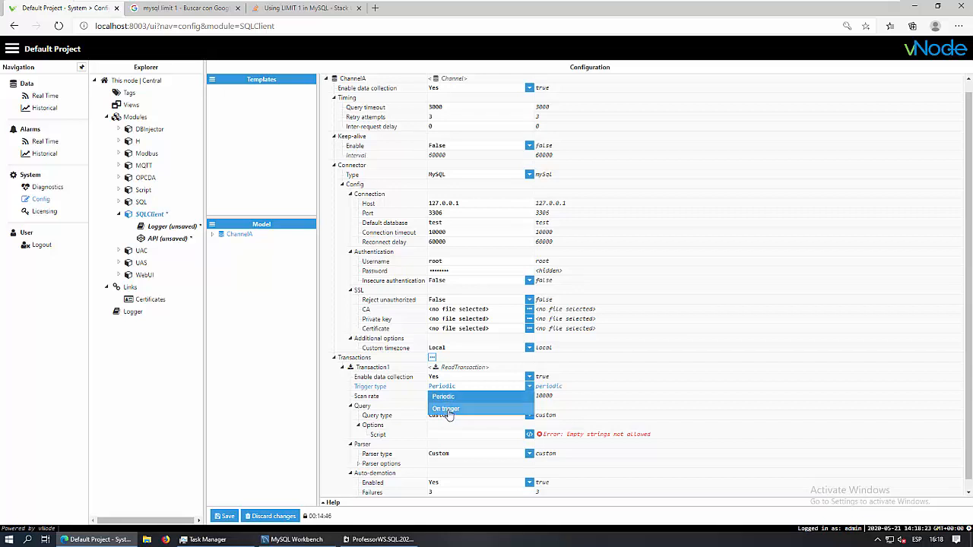
click(447, 411)
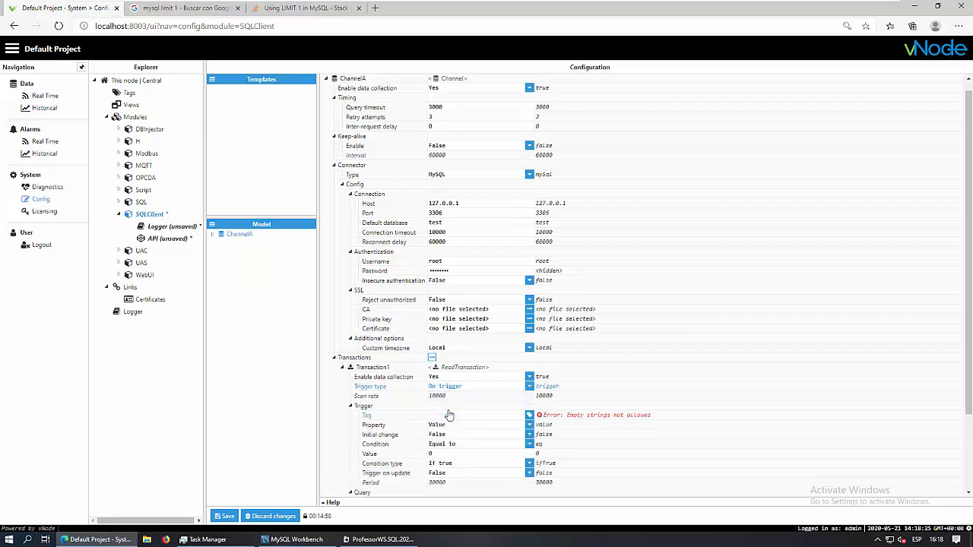
scroll(647, 385, down, 3)
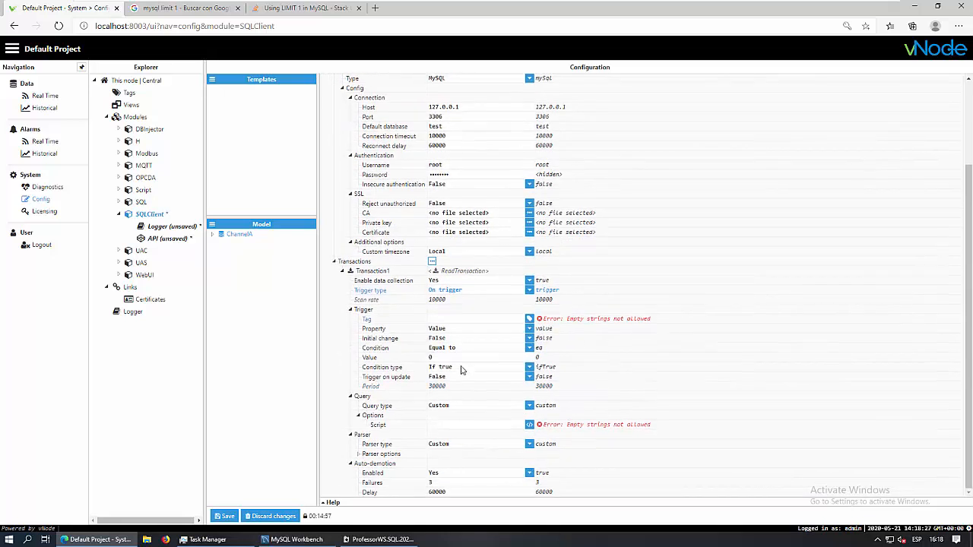
Select /MySQLRead/Trigger as Transaction1's trigger tag
click(530, 319)
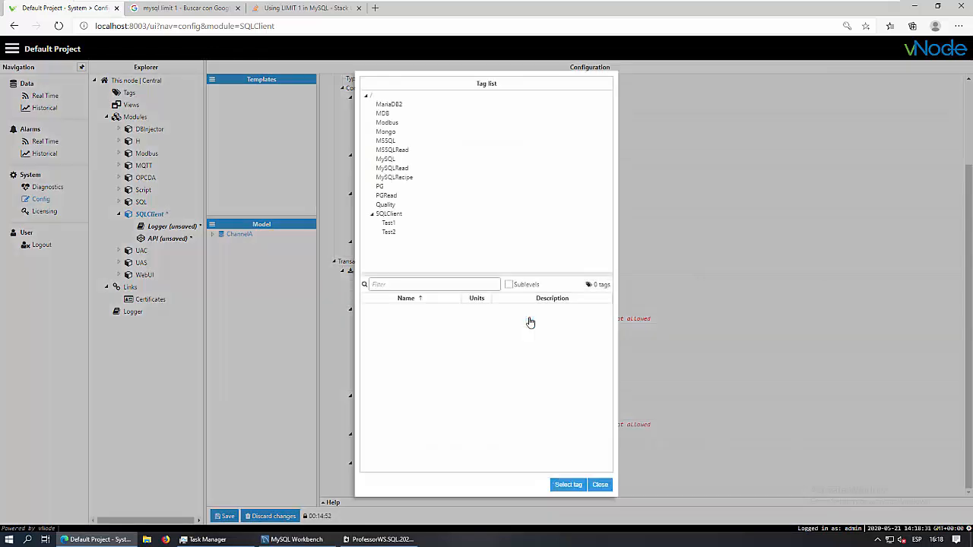
click(389, 225)
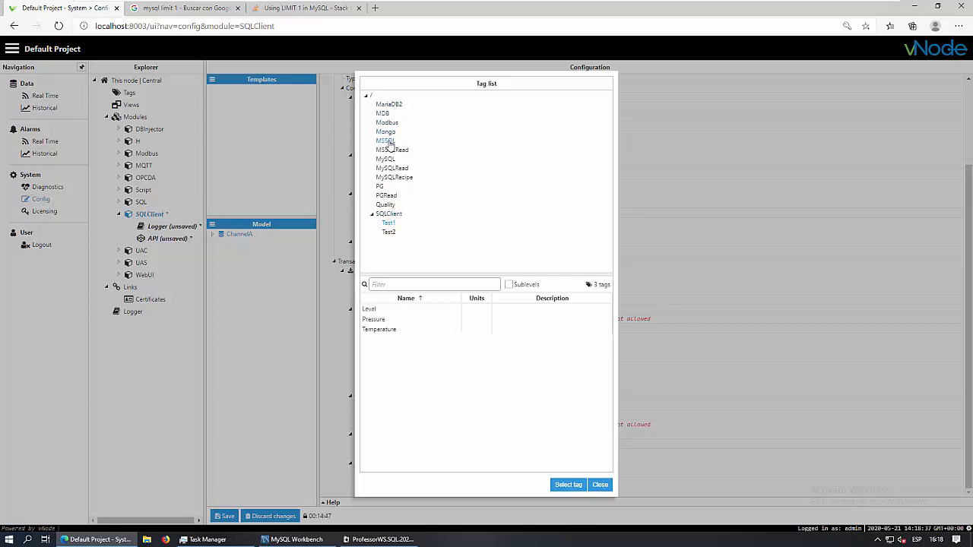
click(386, 141)
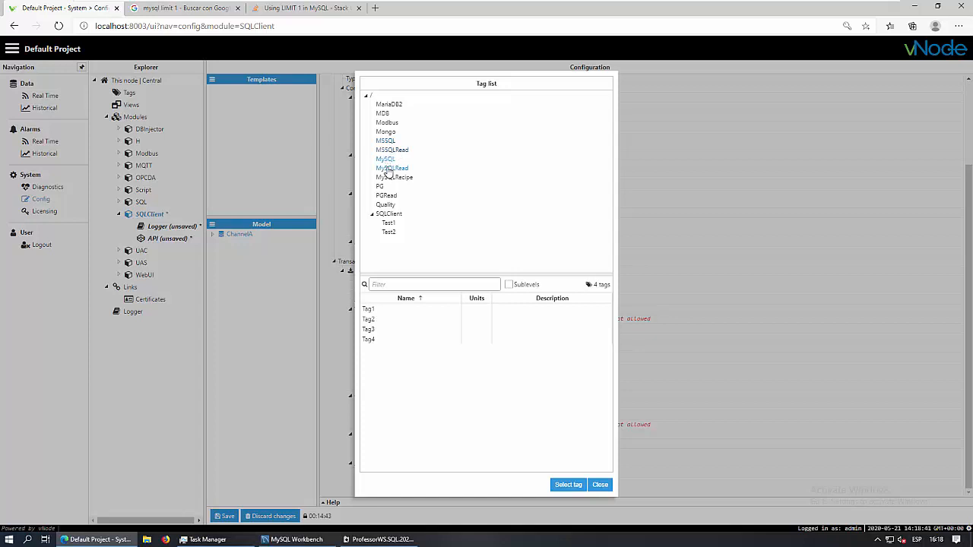
click(391, 168)
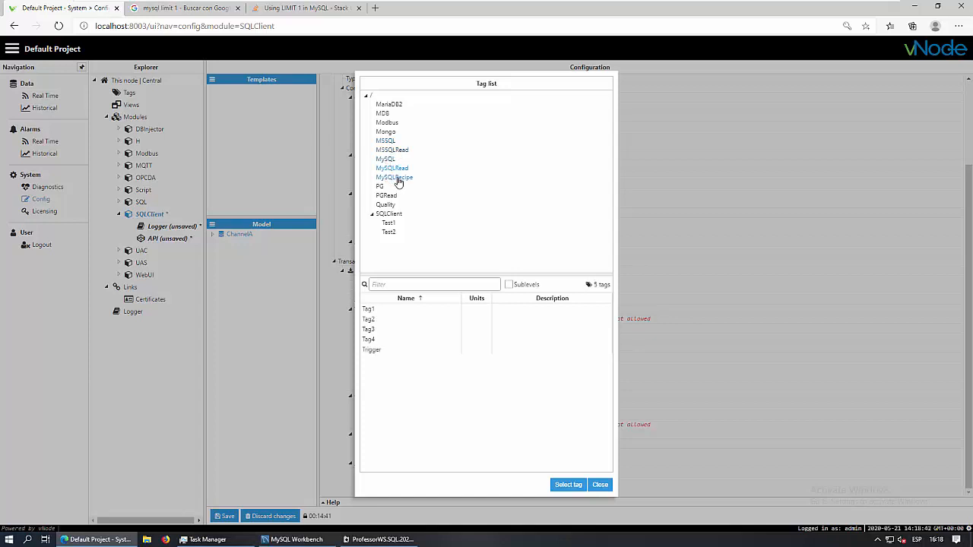
click(380, 350)
click(570, 486)
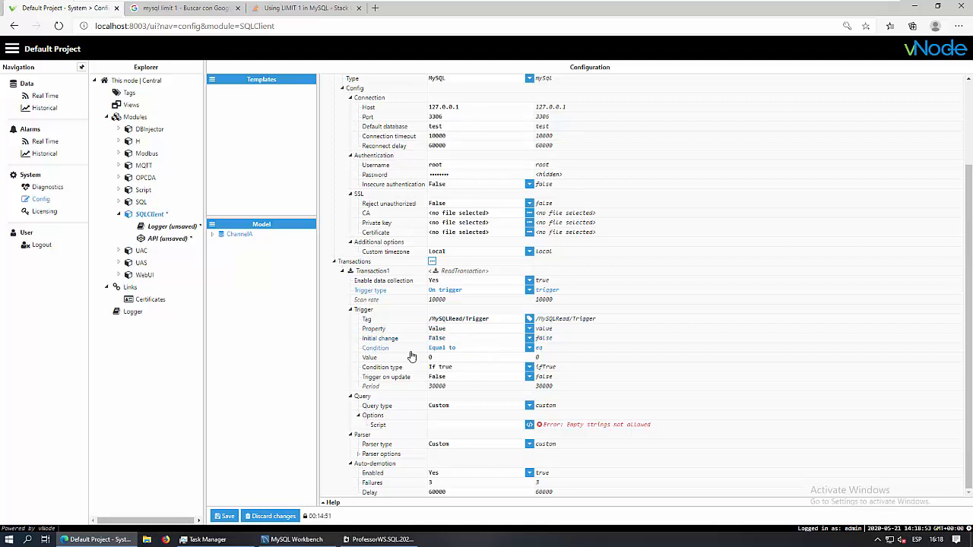
Keep the Equal to condition and set the trigger comparison value to true
click(530, 348)
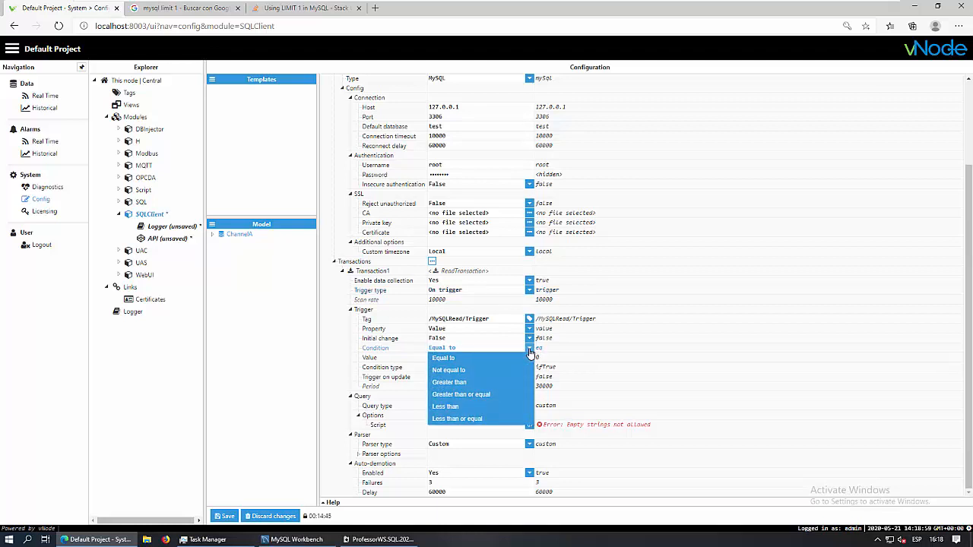
click(443, 358)
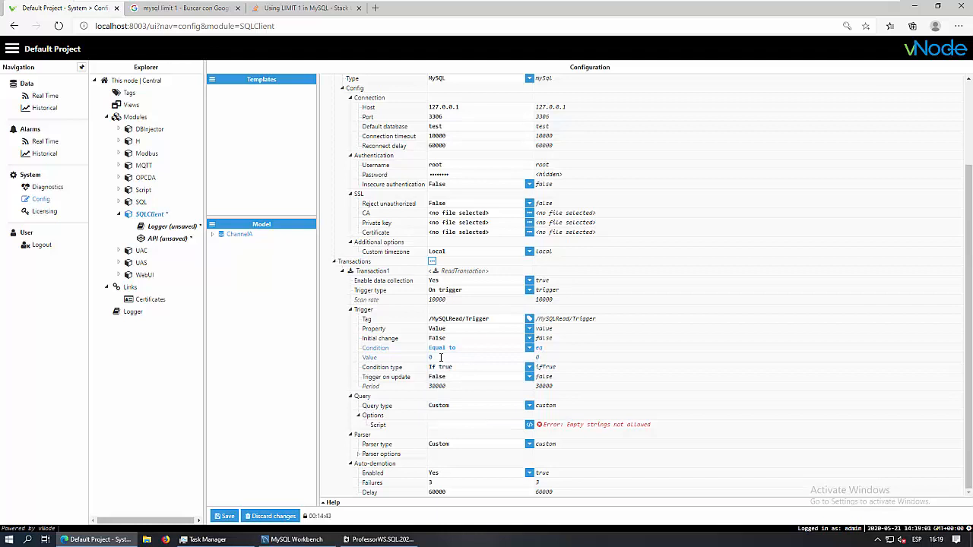
click(440, 357)
key(Tab)
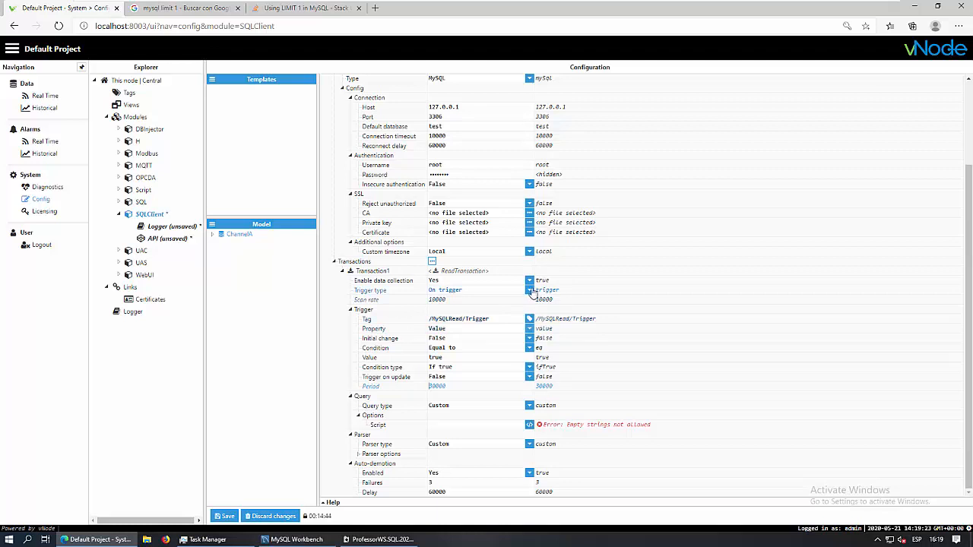
Switch the trigger back to Periodic with scan rate 10000, keeping query type Custom
click(529, 290)
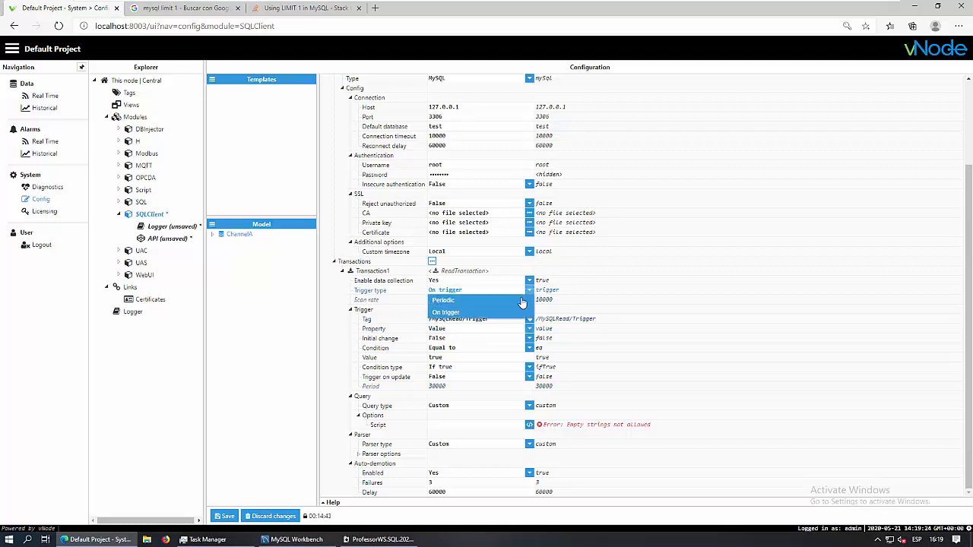
click(452, 302)
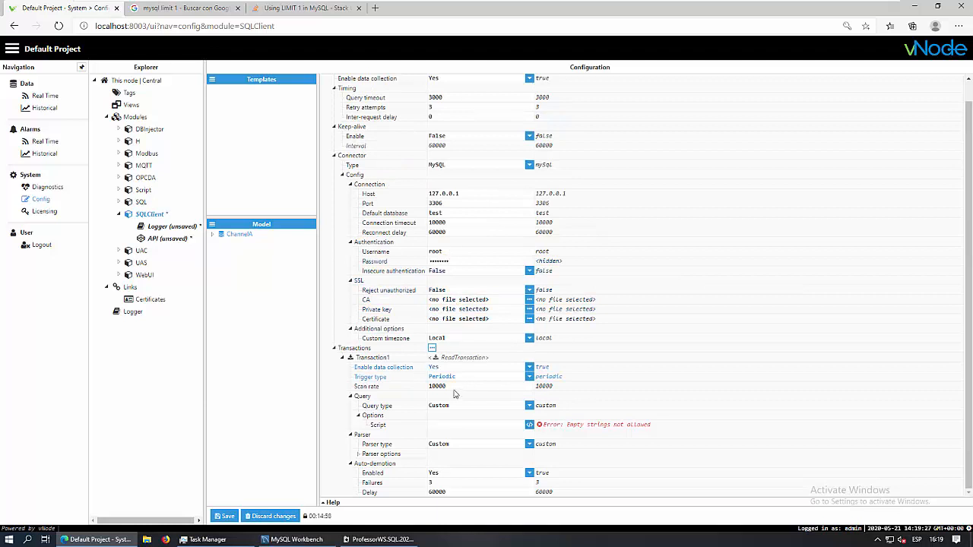
drag(452, 387, 400, 423)
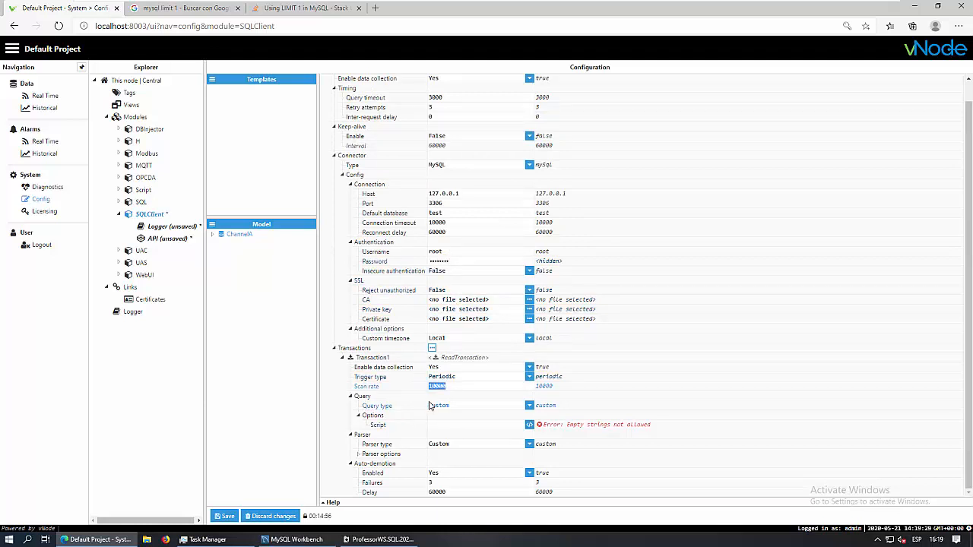
click(449, 386)
click(530, 408)
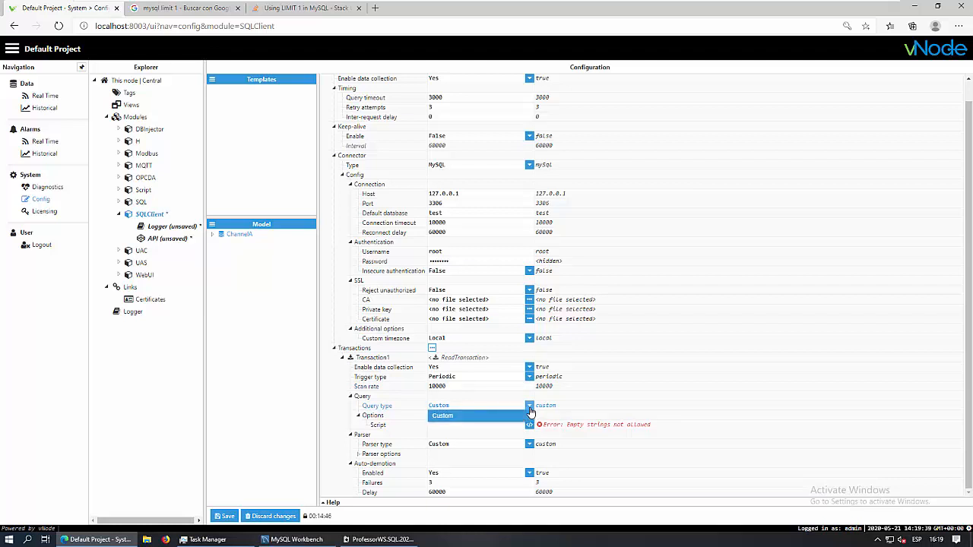
click(530, 411)
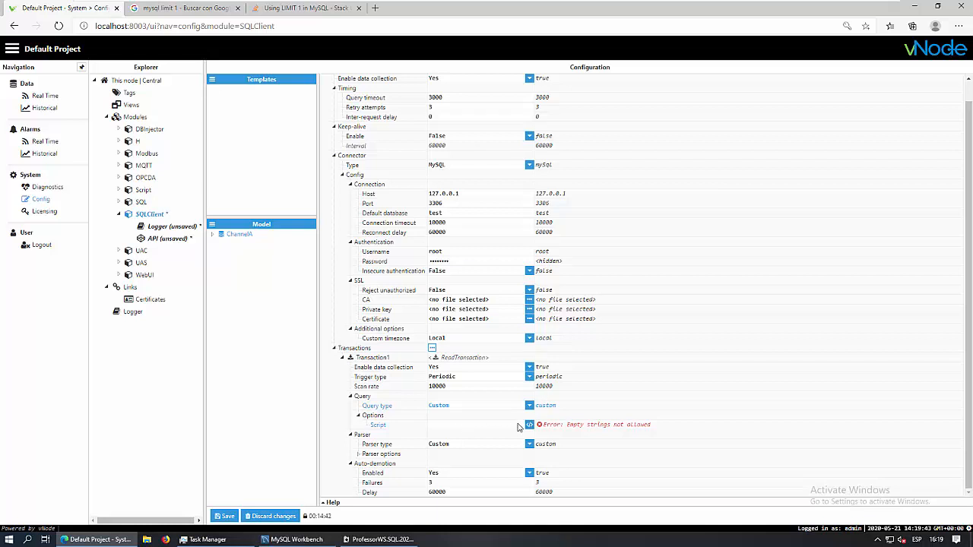
Inspect the empty query and parser scripts without saving, then expand ChannelA in the model
click(530, 425)
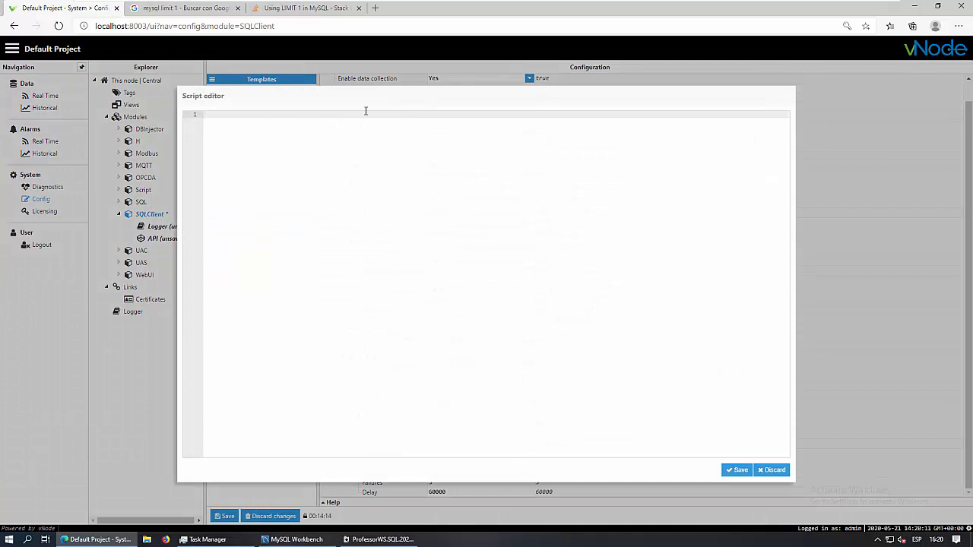
click(773, 471)
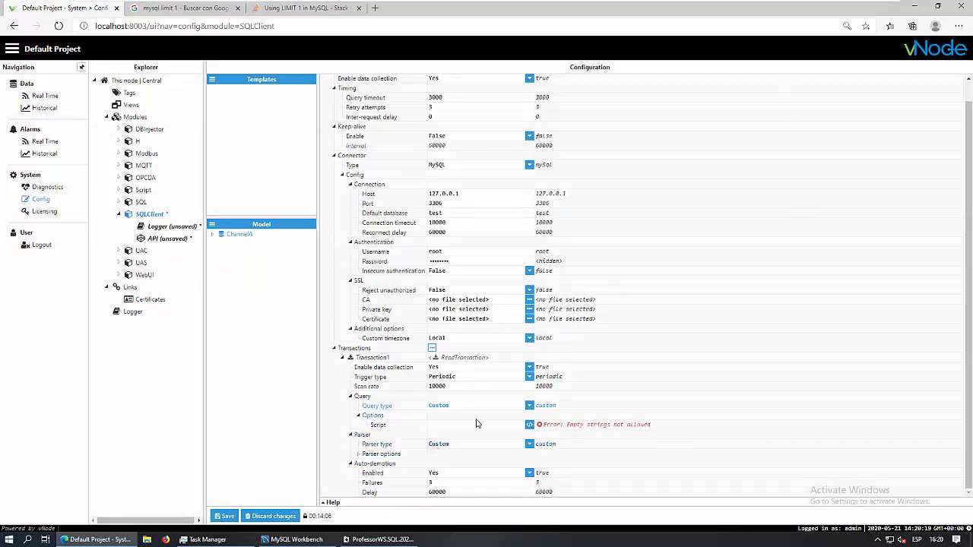
click(358, 455)
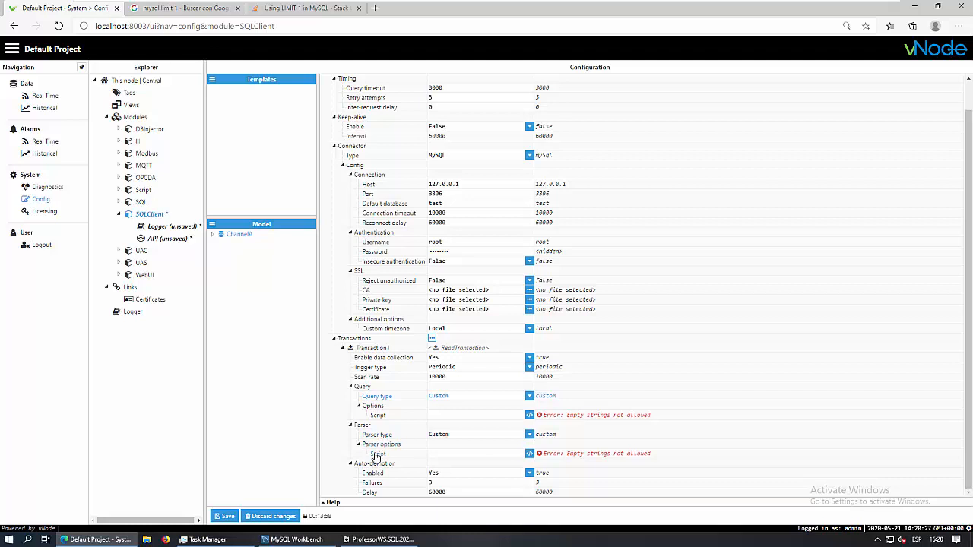
click(529, 454)
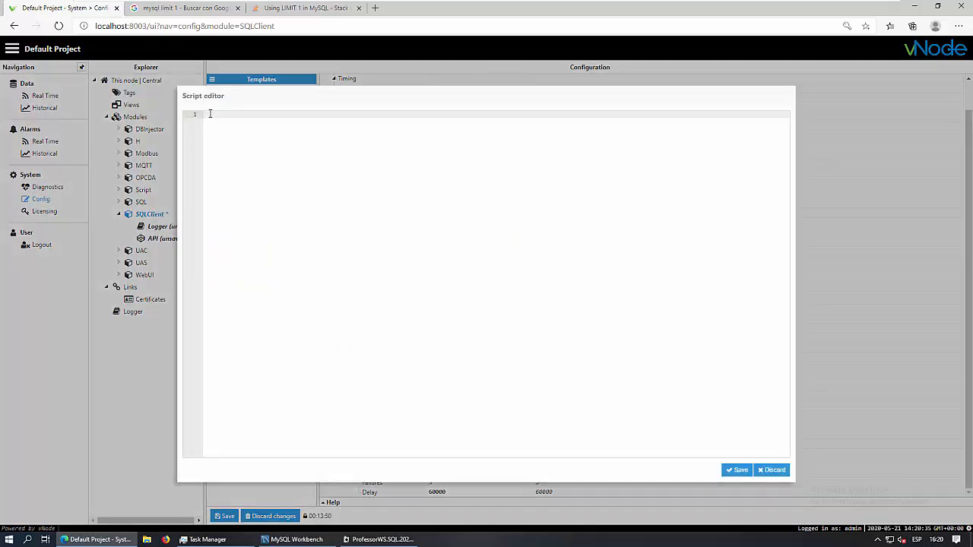
click(772, 470)
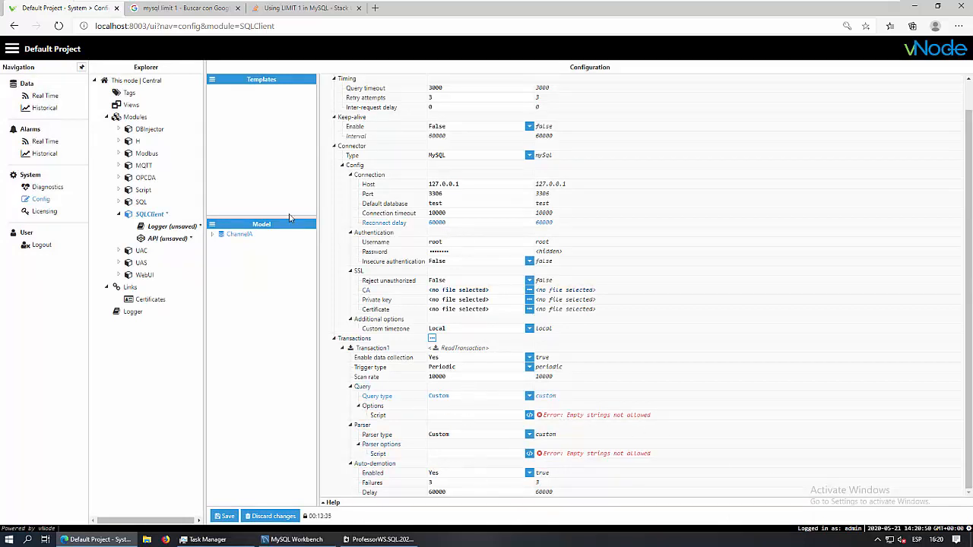
click(213, 234)
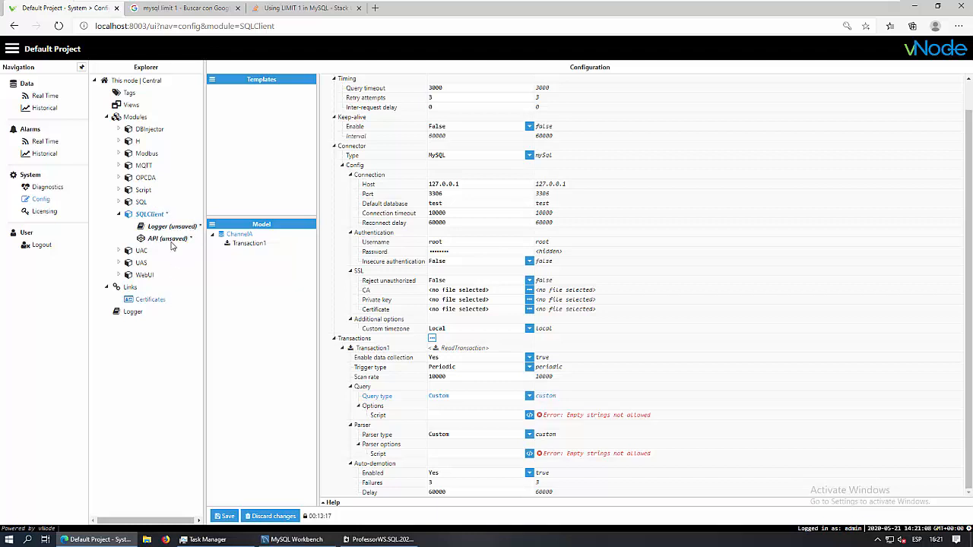
Open the SQL module's configuration and dismiss the browser's save-password prompt
click(119, 203)
click(139, 203)
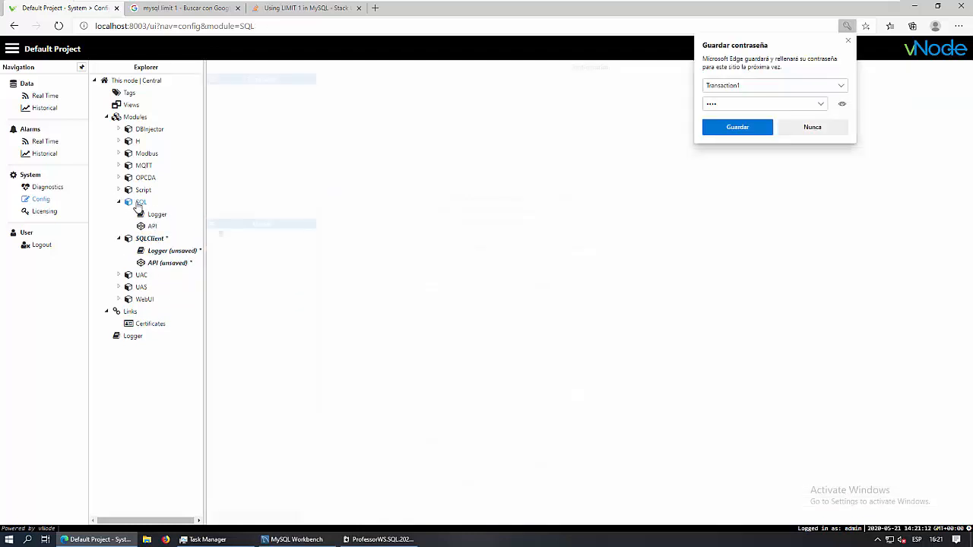
click(848, 41)
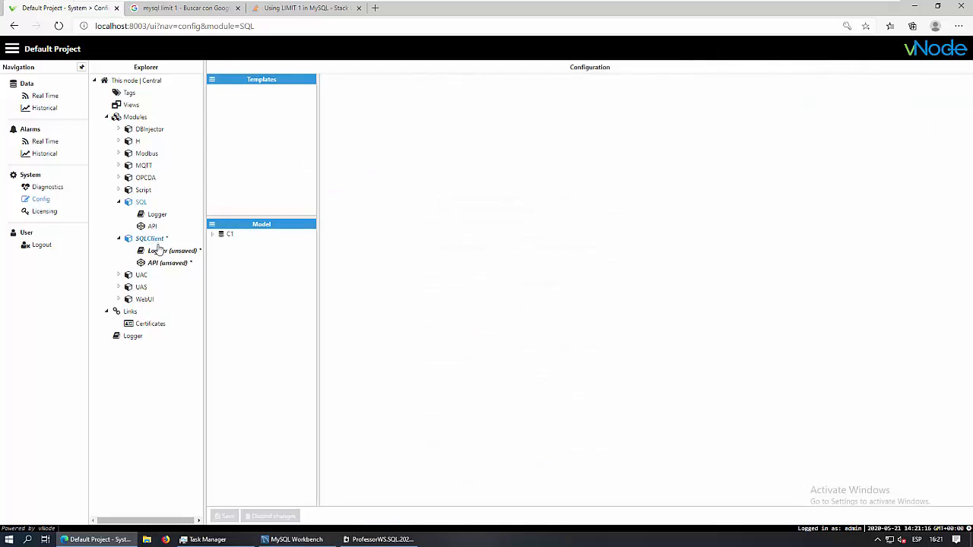
Review channel C1's settings, then bring up the Modules list to view SQLClient
click(212, 234)
click(230, 235)
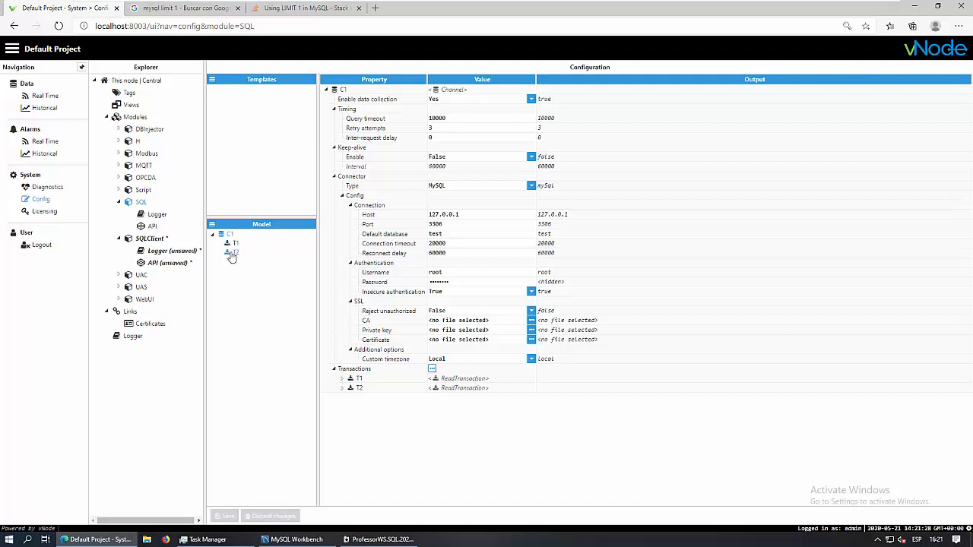
click(135, 118)
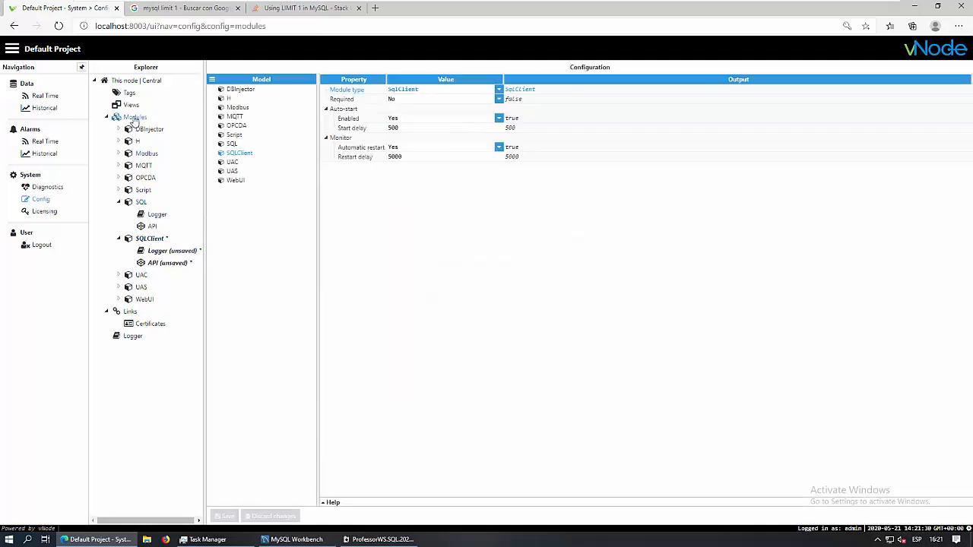
Delete the SQLClient module, save and confirm the change, then select the SQL module
right_click(243, 156)
click(234, 169)
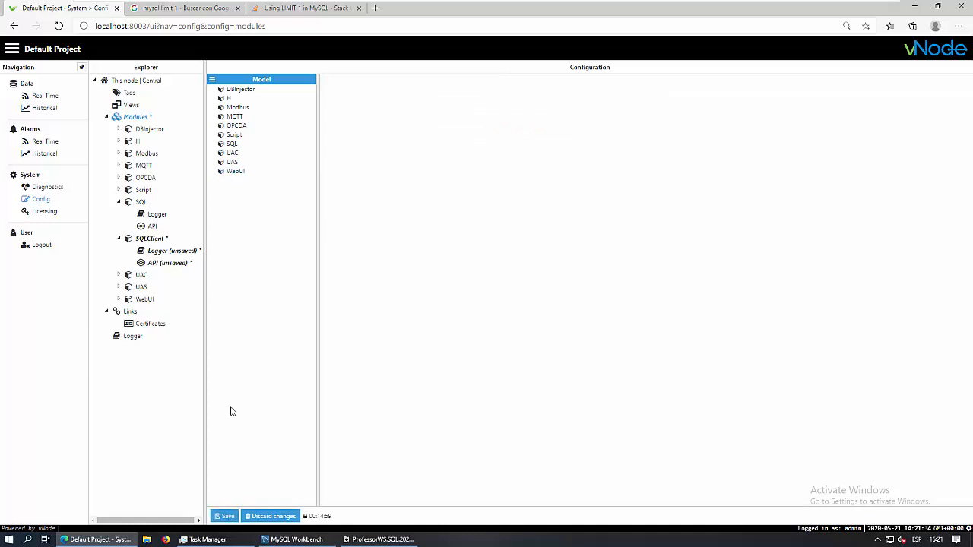
click(226, 517)
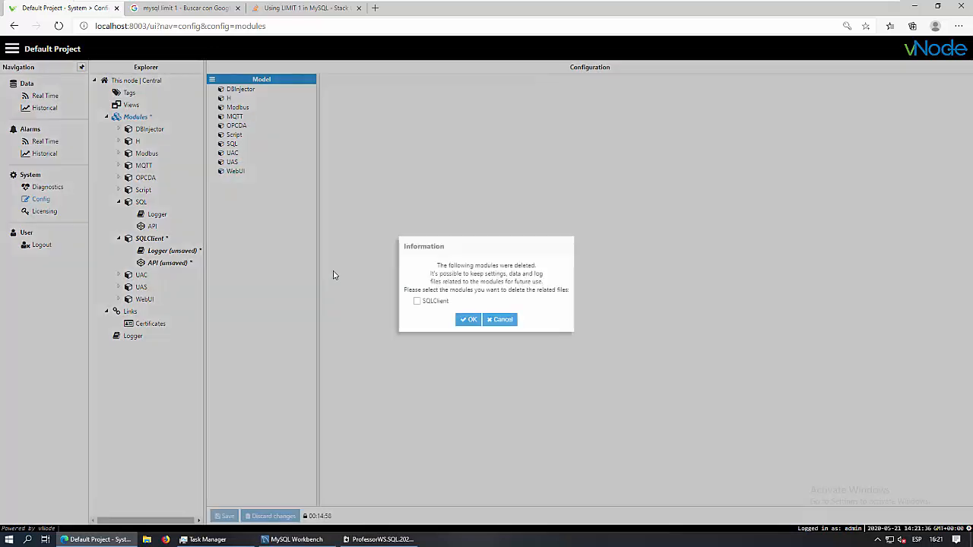
click(467, 320)
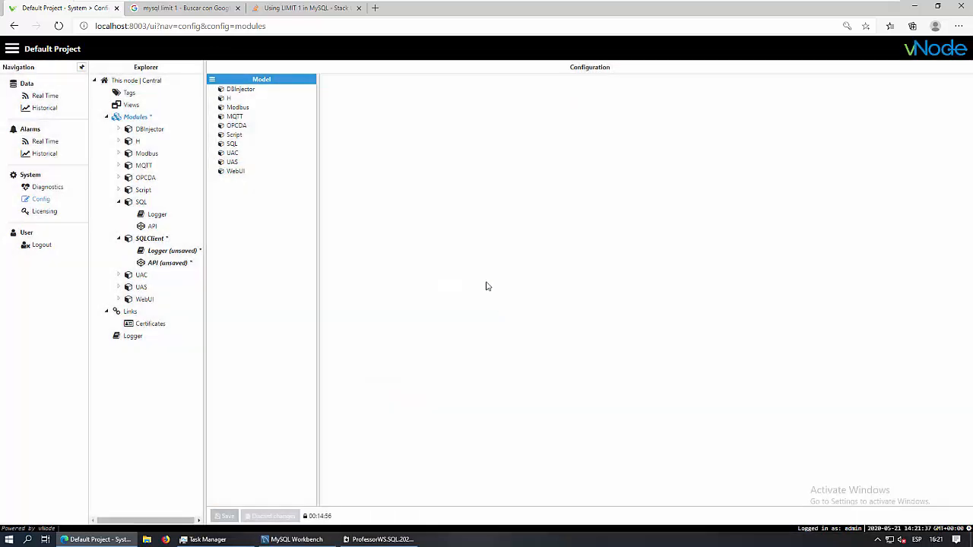
click(231, 145)
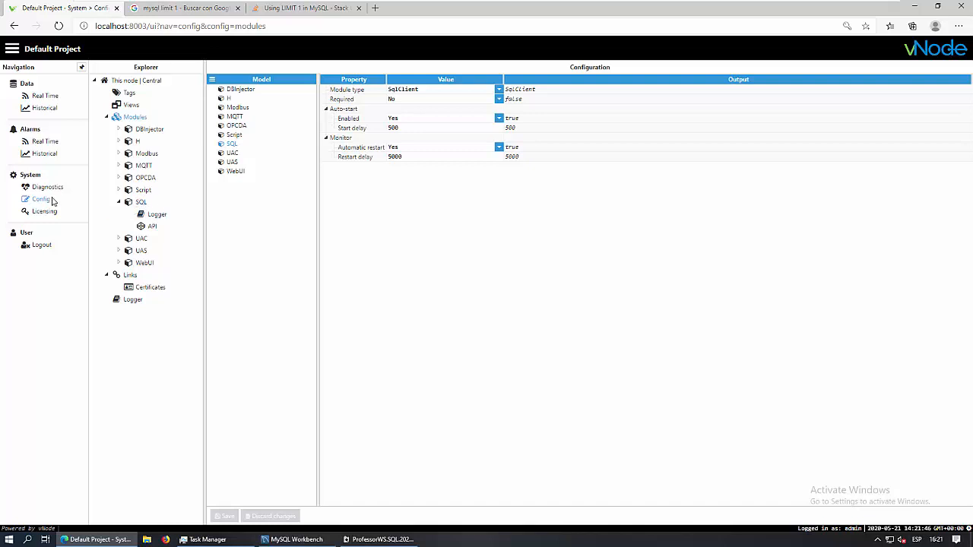
Open the SQL module's channel C1 and expand transaction T1, leaving its scan rate at 3000
click(142, 203)
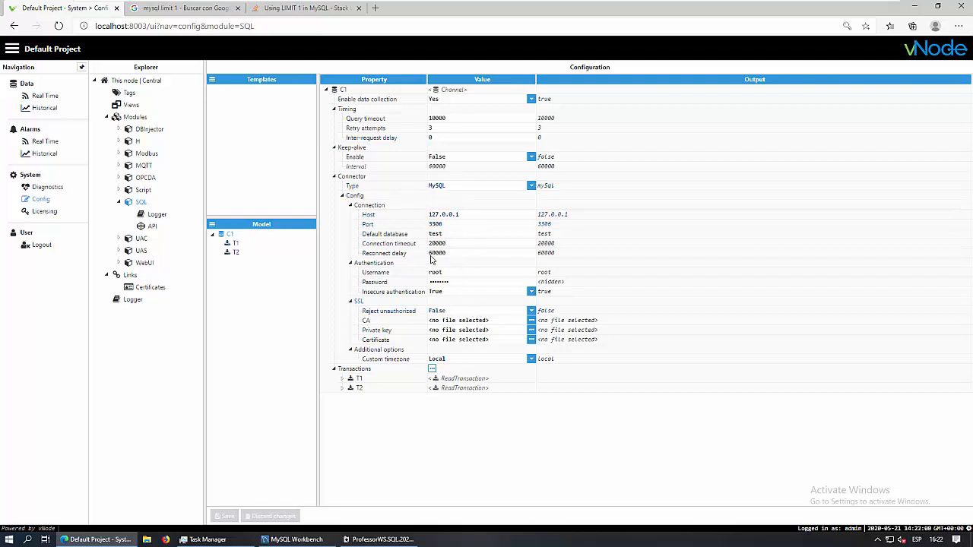
click(342, 380)
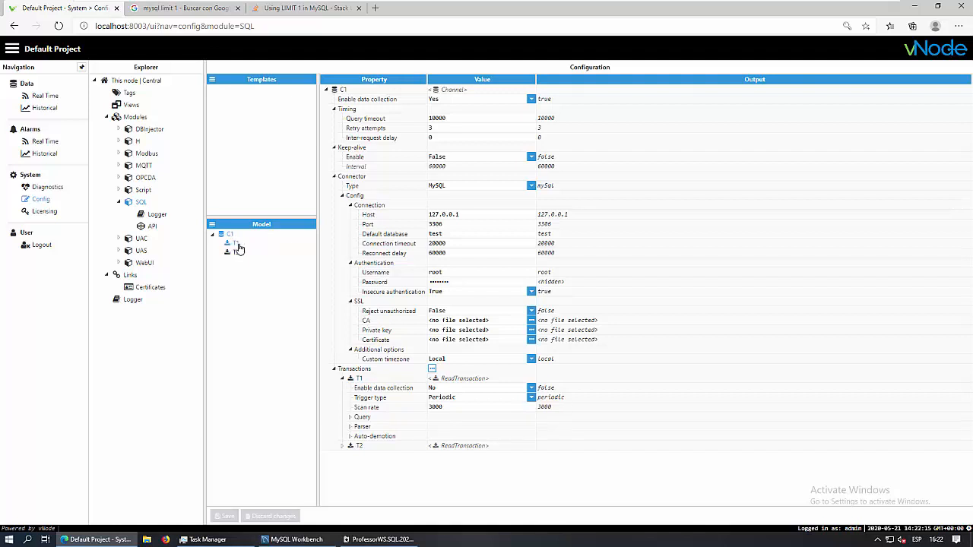
double_click(429, 409)
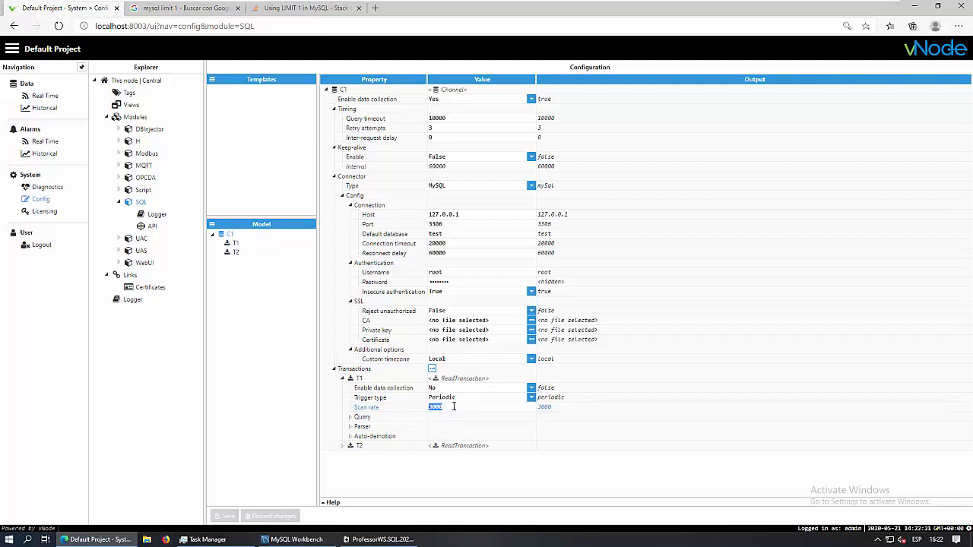
click(453, 407)
Re-run the newest-first measurements query and check its top row: Level 47.2, Pressure 29.8, Temperature 5.5
click(292, 539)
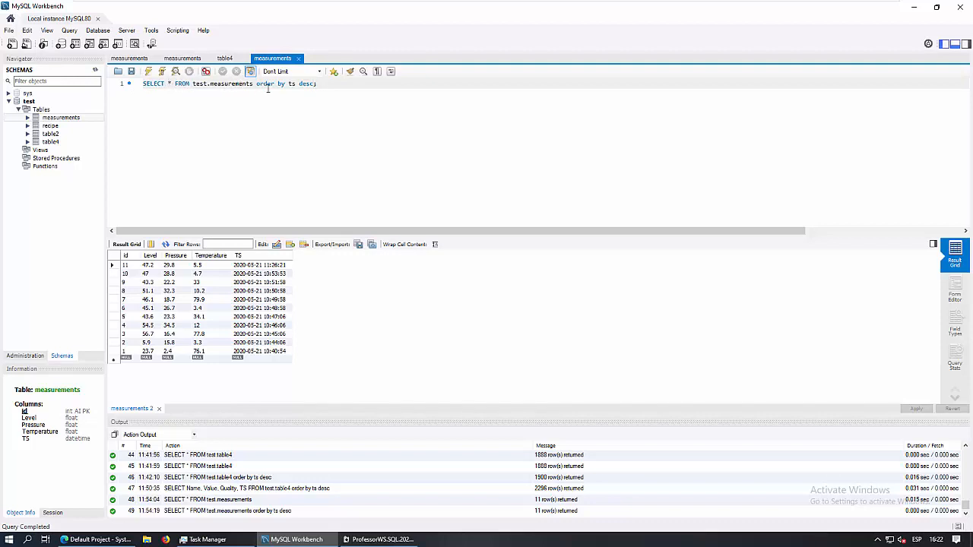
click(149, 72)
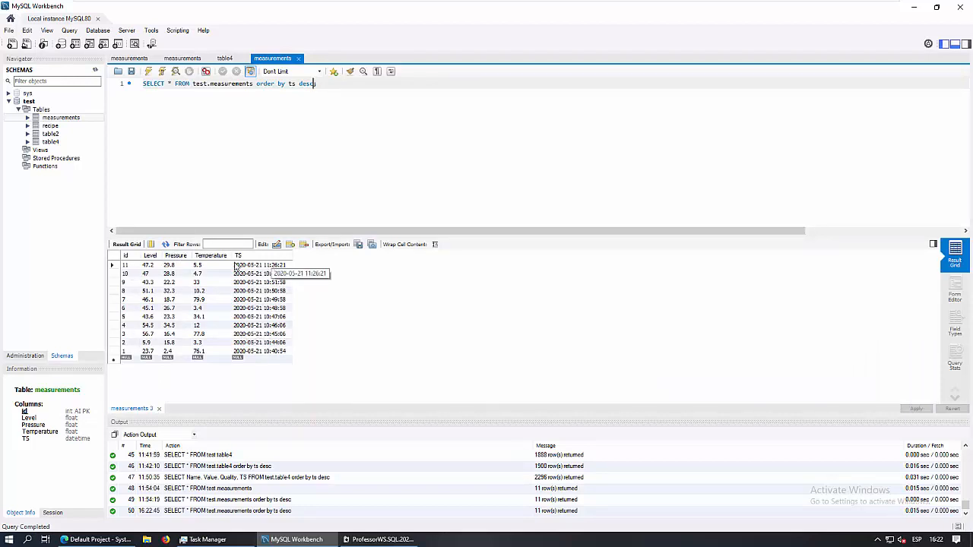
click(149, 265)
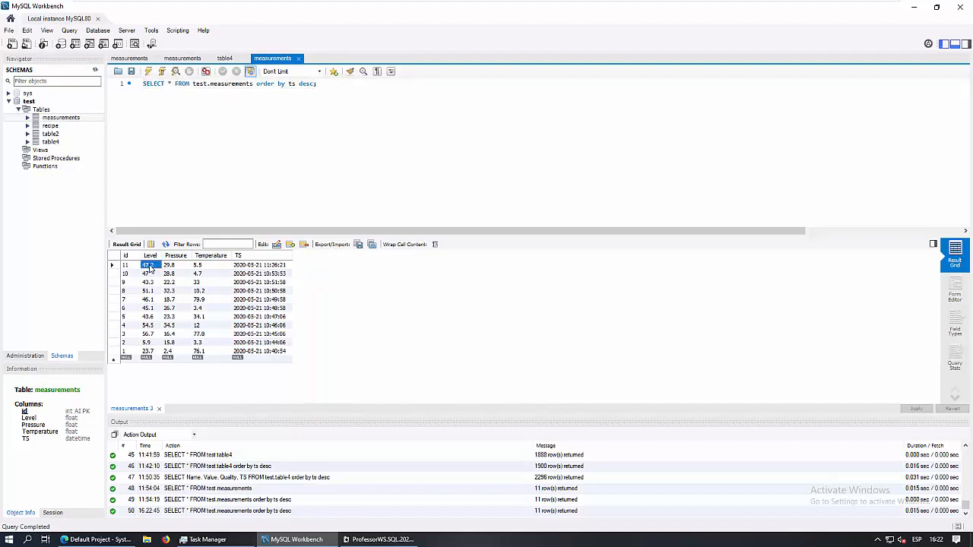
click(172, 265)
click(199, 266)
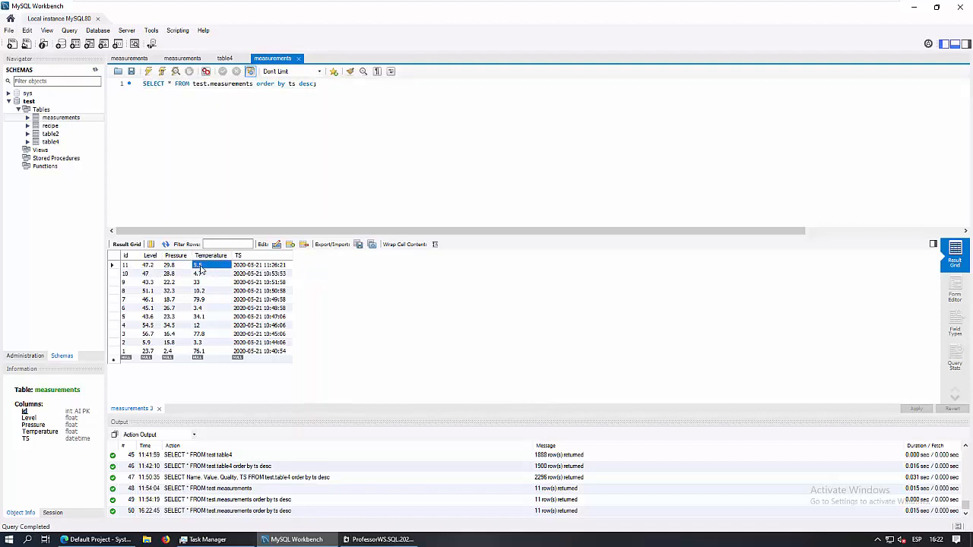
click(149, 266)
click(168, 265)
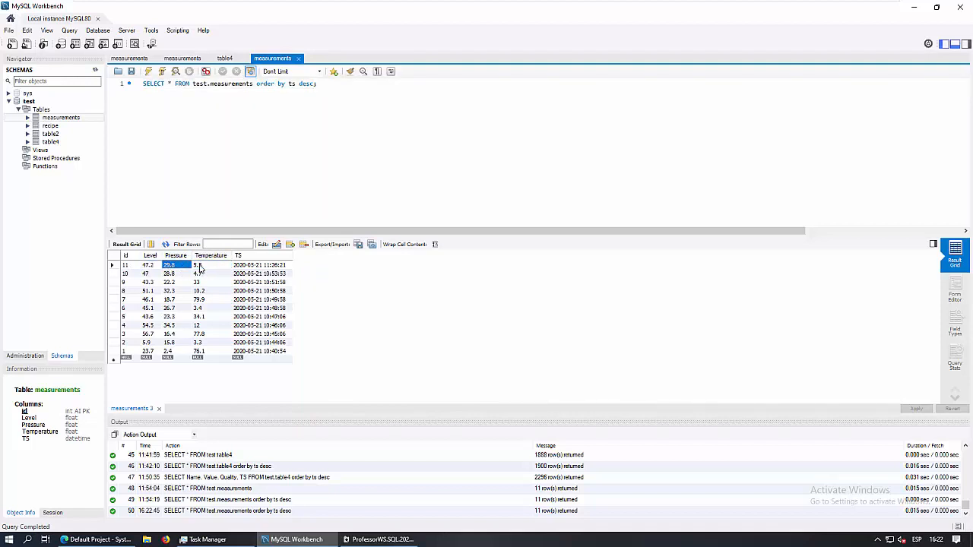
click(199, 266)
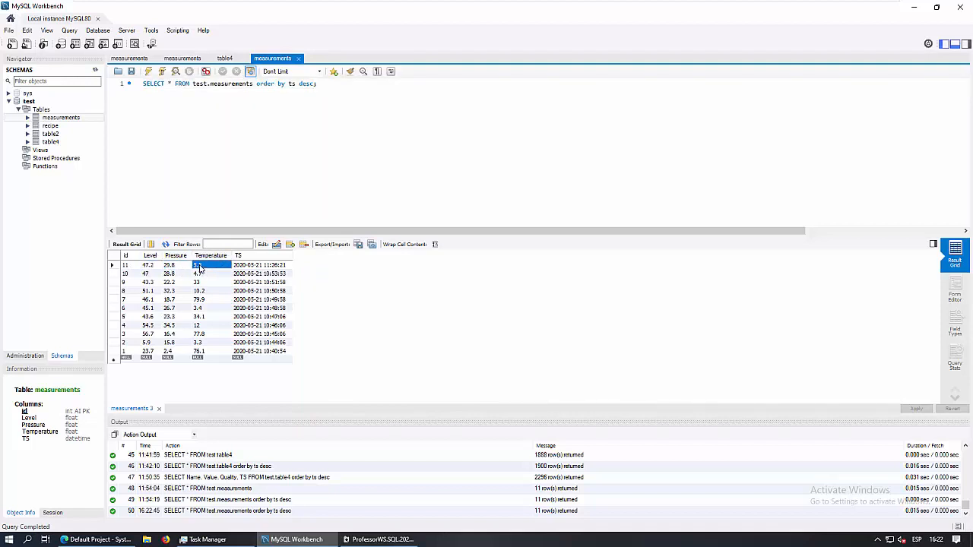
click(151, 266)
click(167, 267)
click(197, 266)
click(93, 539)
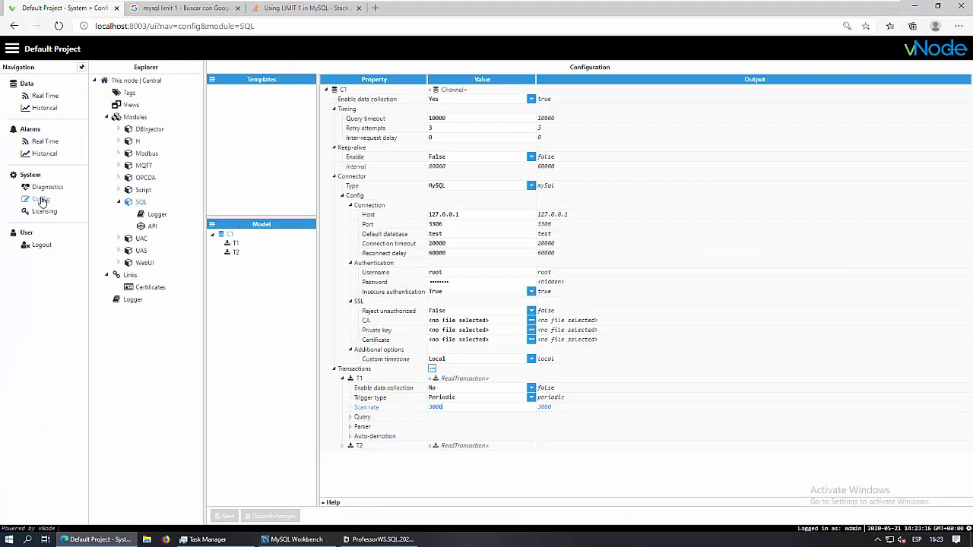
Open the tags configuration and browse SQLClient/Test1's Level, Pressure and Temperature tags
click(130, 93)
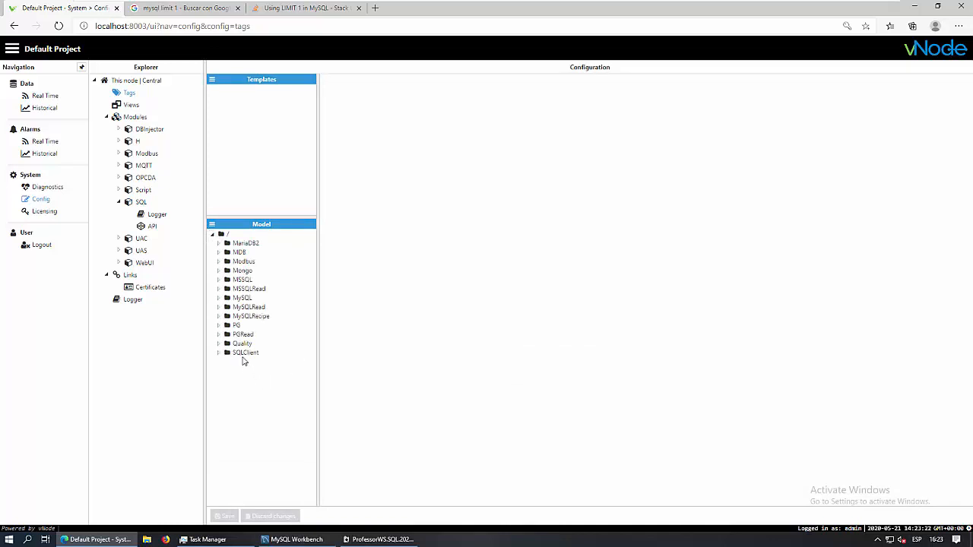
click(242, 354)
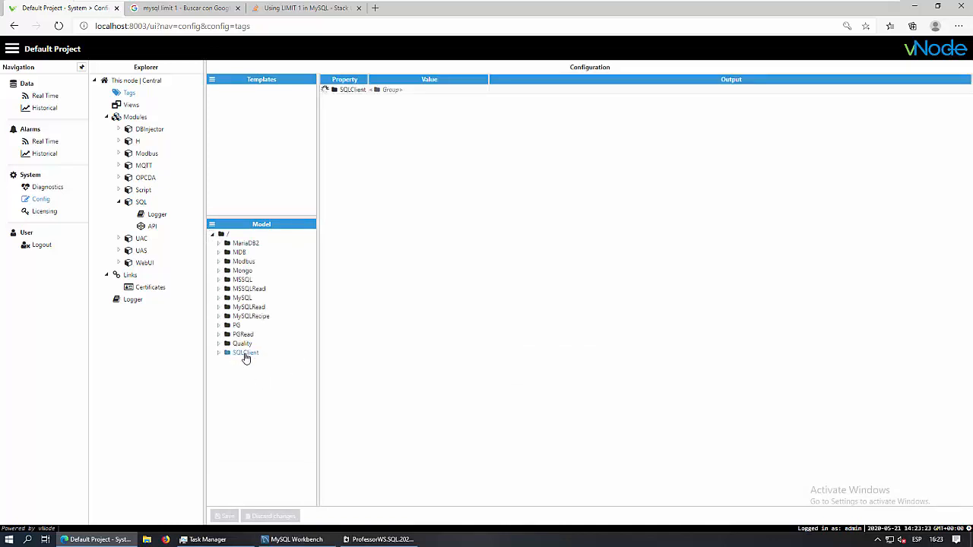
click(220, 355)
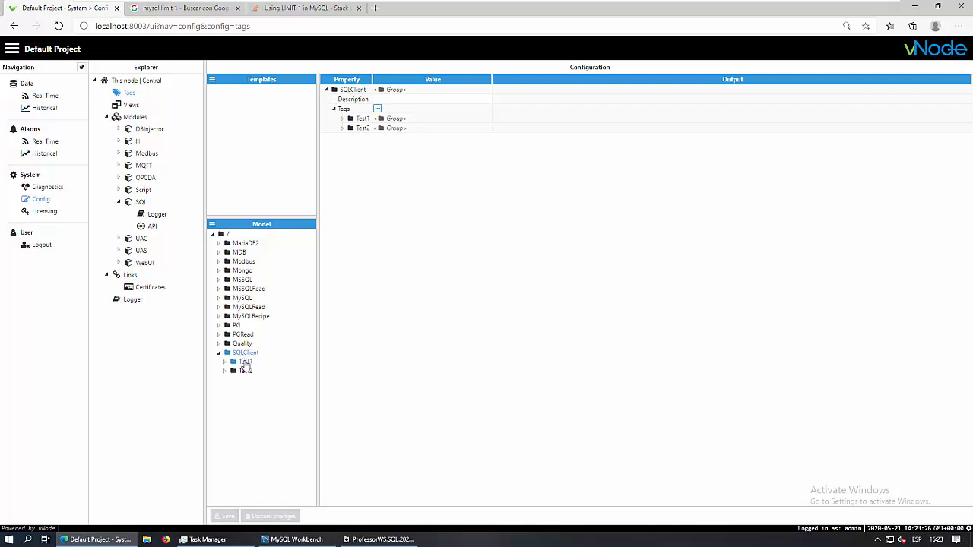
click(244, 362)
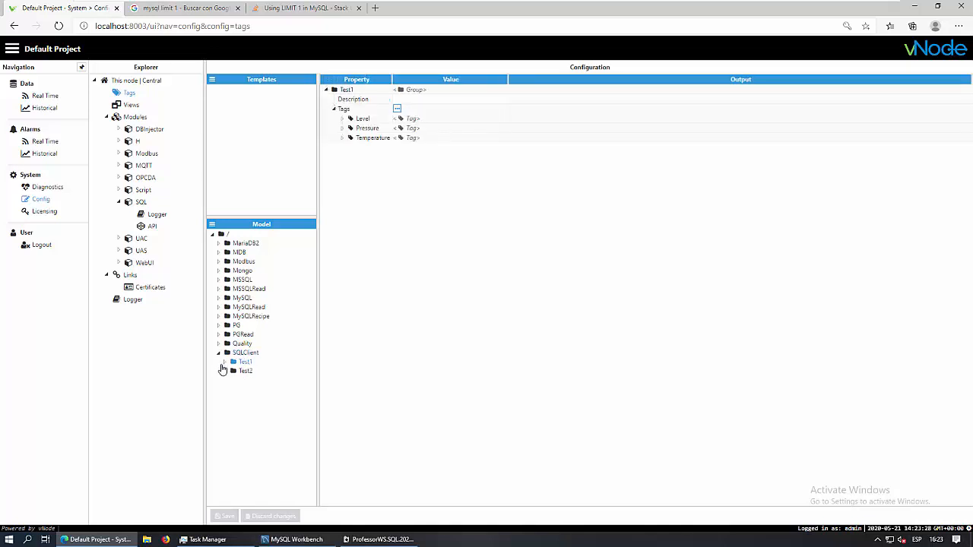
click(225, 364)
click(254, 371)
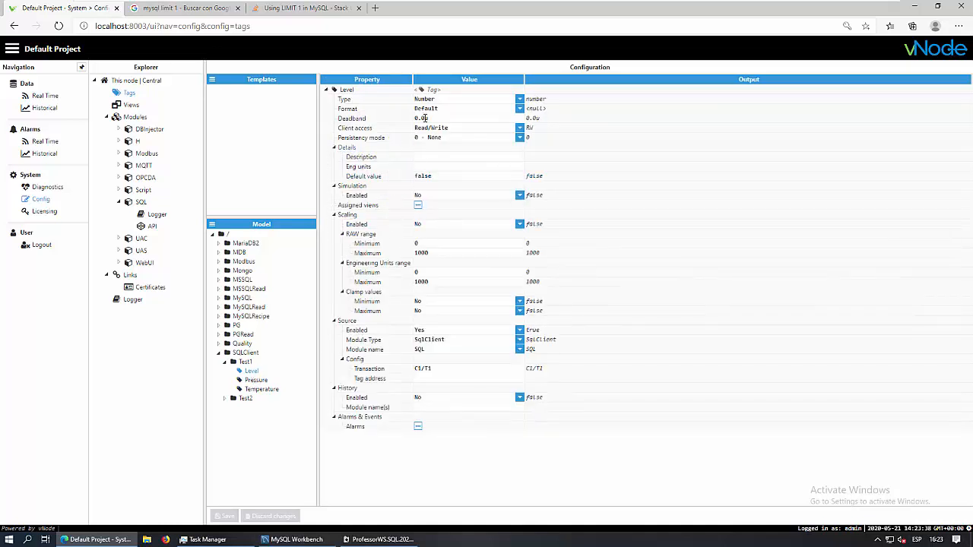
click(255, 382)
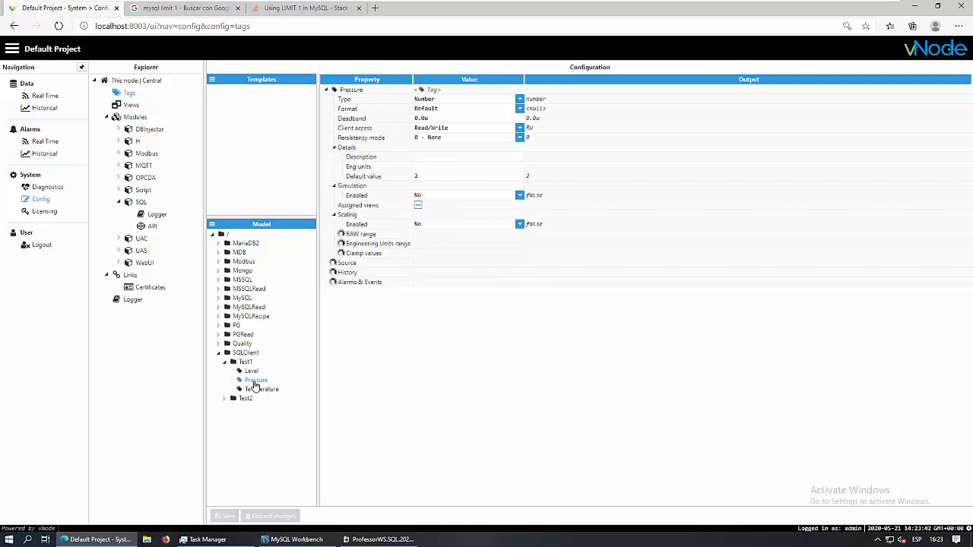
click(261, 391)
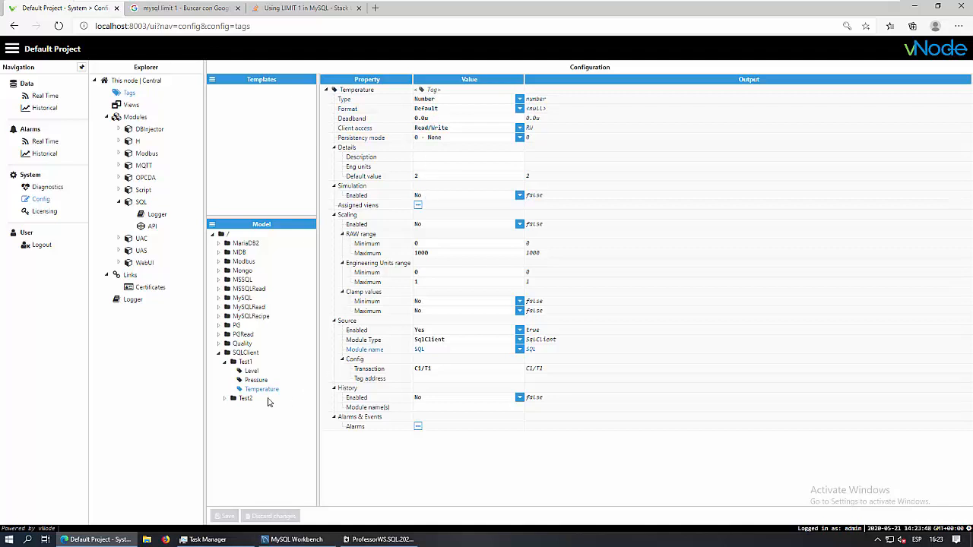
Give the Level tag an enabled source with module type SqlClient and module name SQL
click(253, 372)
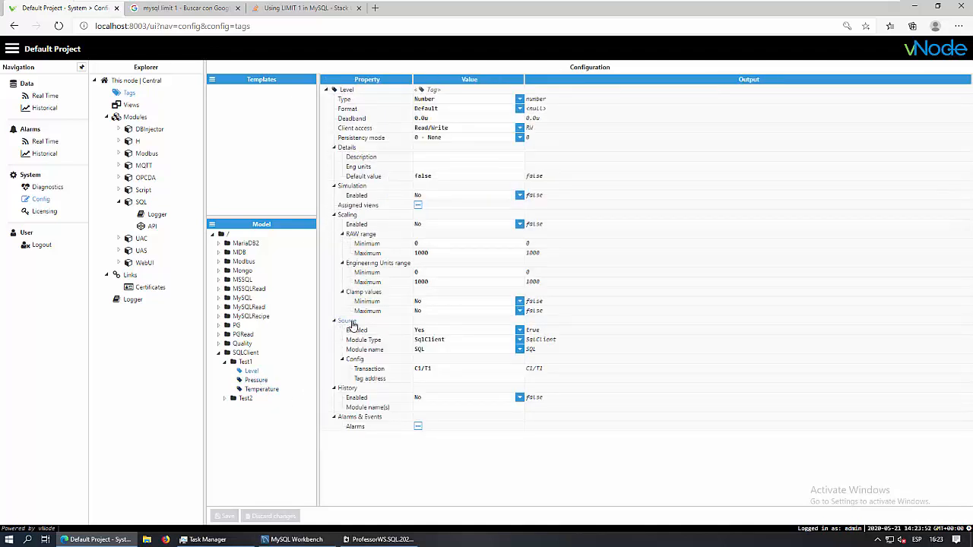
click(520, 333)
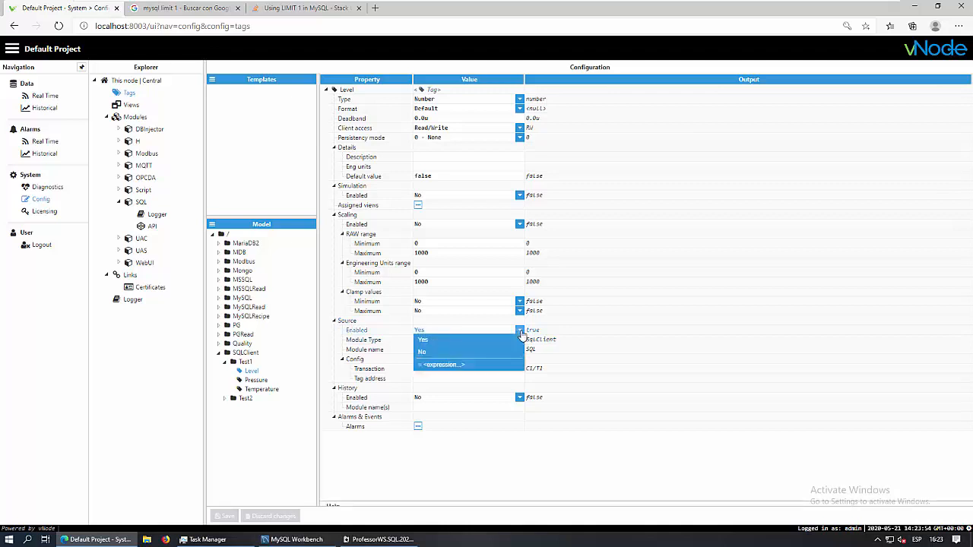
click(521, 335)
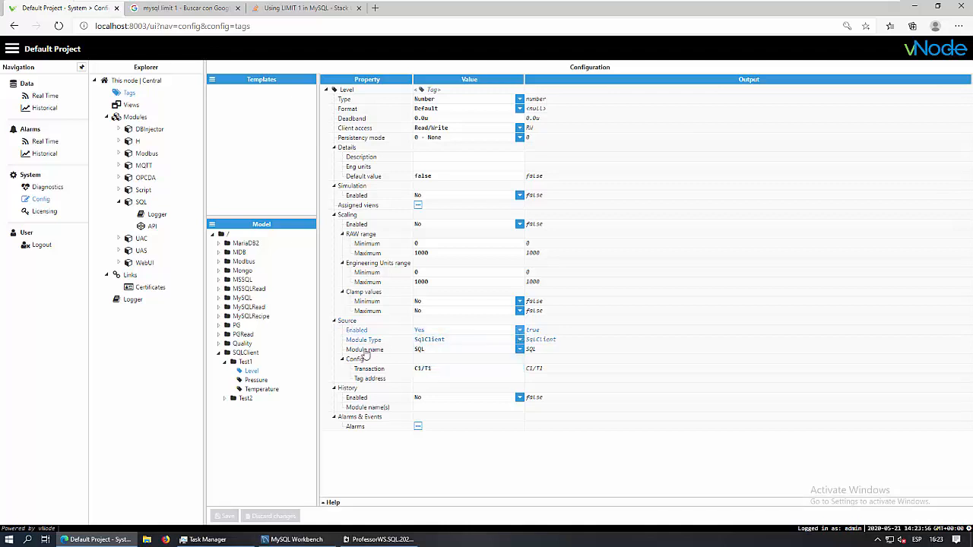
click(519, 341)
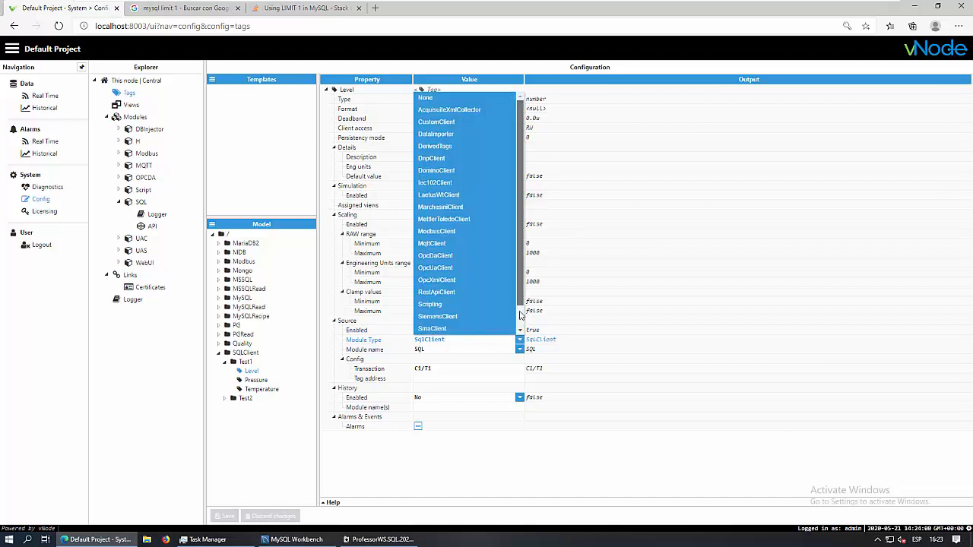
scroll(520, 329, down, 1)
click(429, 317)
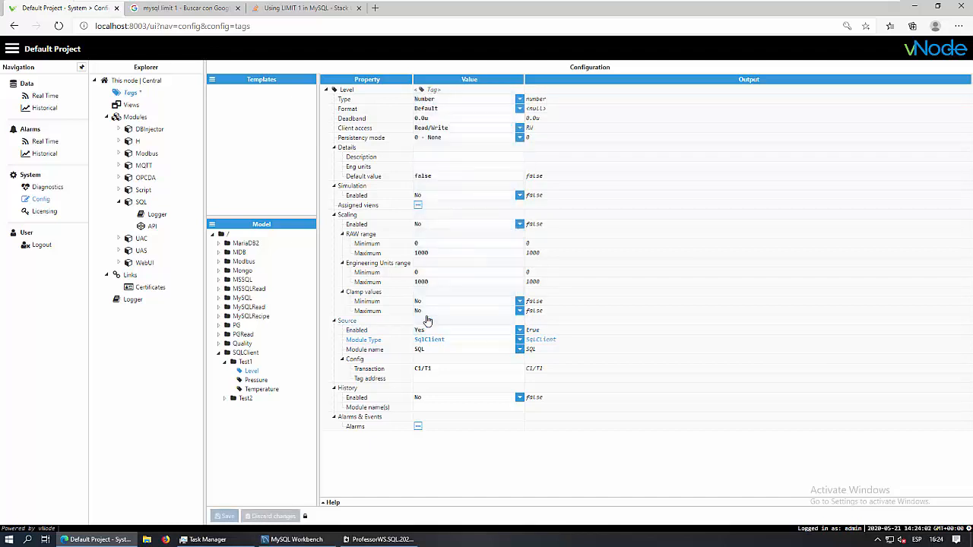
click(520, 351)
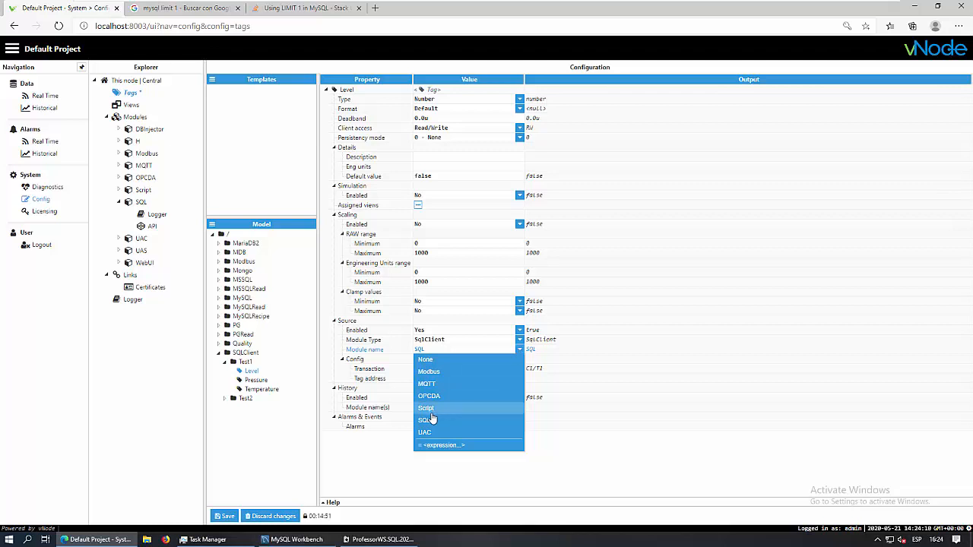
click(425, 421)
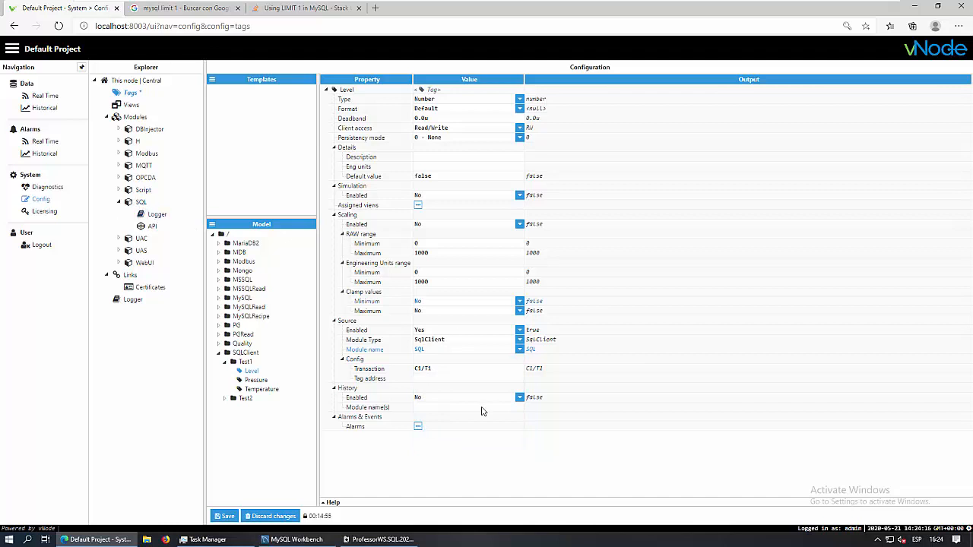
Verify the Transaction value C1/T1 against its Channel/Transaction help, leaving the tag address blank
click(423, 369)
click(440, 369)
double_click(416, 368)
click(332, 503)
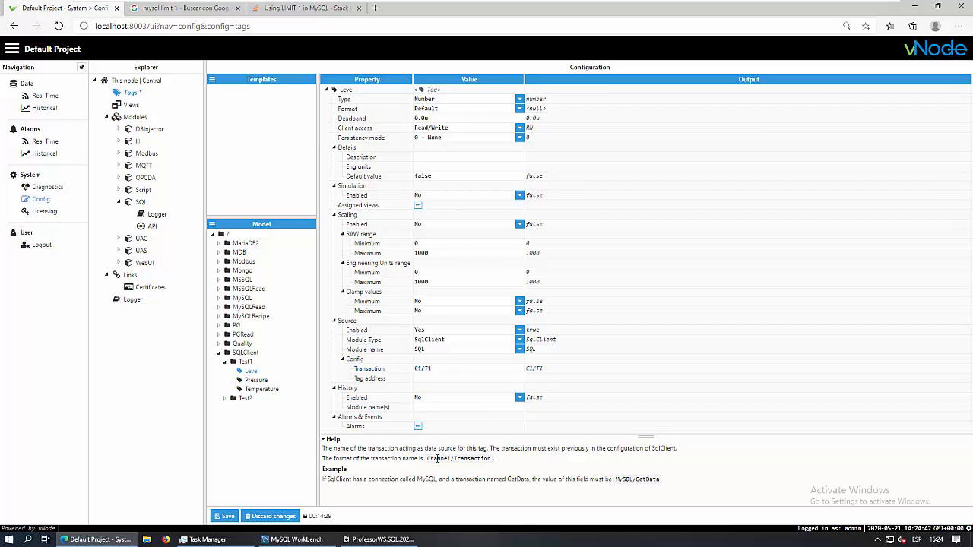
drag(427, 458, 493, 458)
click(493, 458)
drag(427, 458, 494, 459)
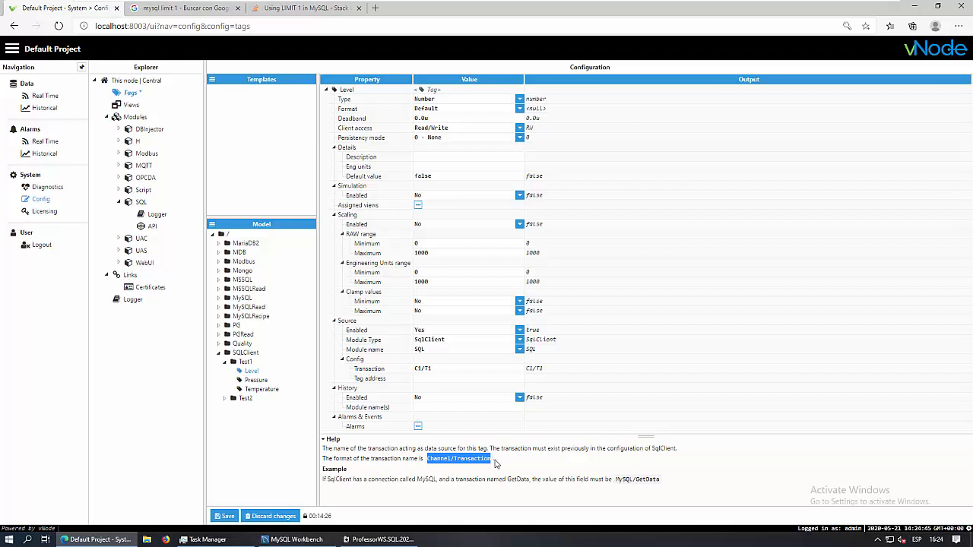
click(446, 368)
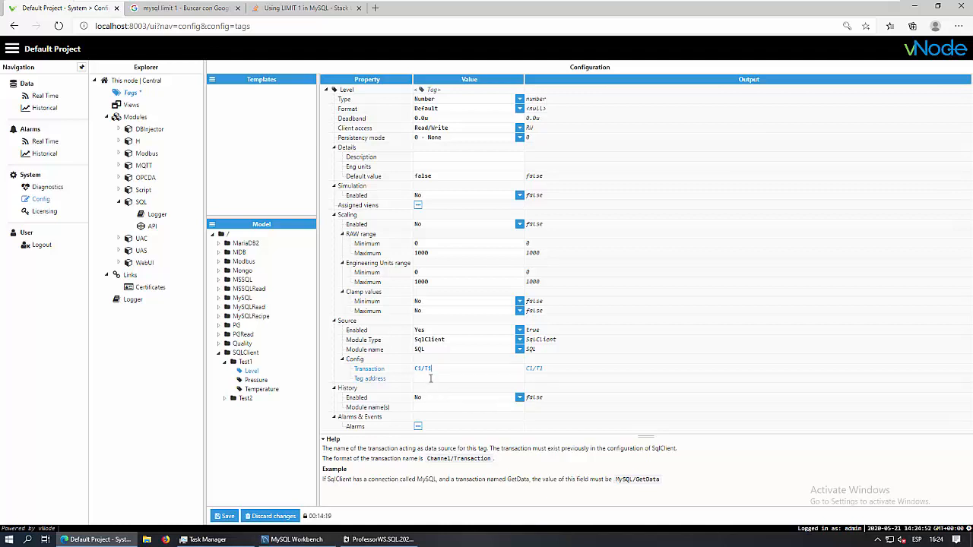
click(430, 378)
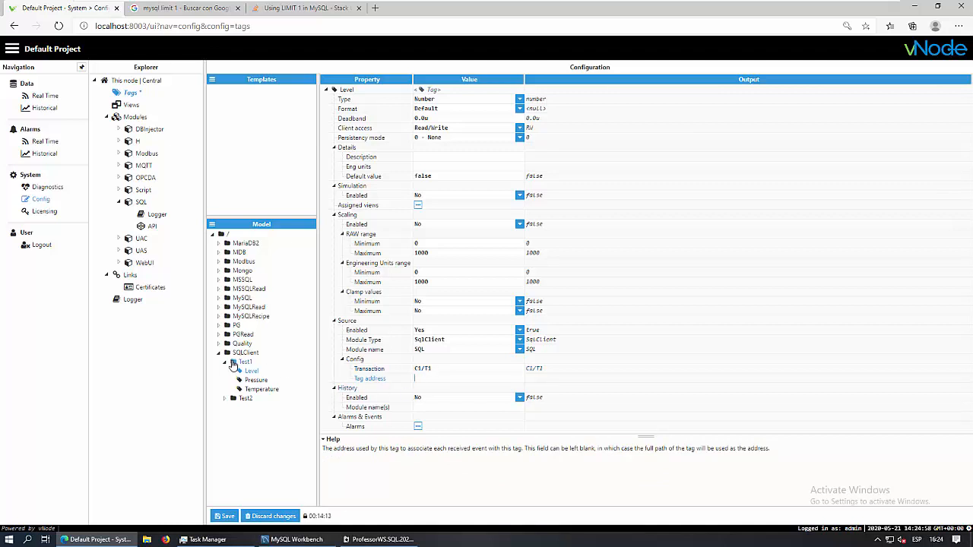
click(251, 373)
View SQLClient/Test1 in Real Time and inspect the Level tag's configuration, extensions and simulation settings
click(45, 96)
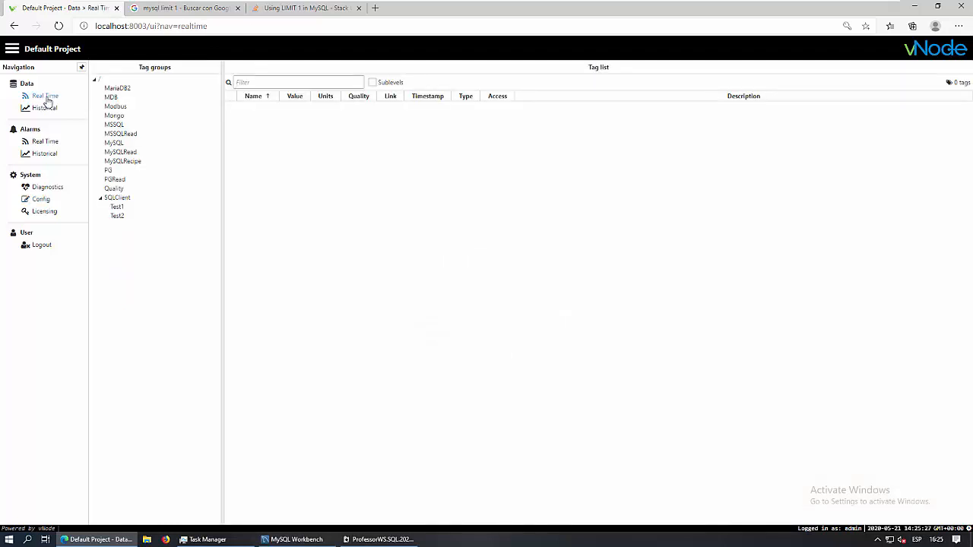
click(117, 207)
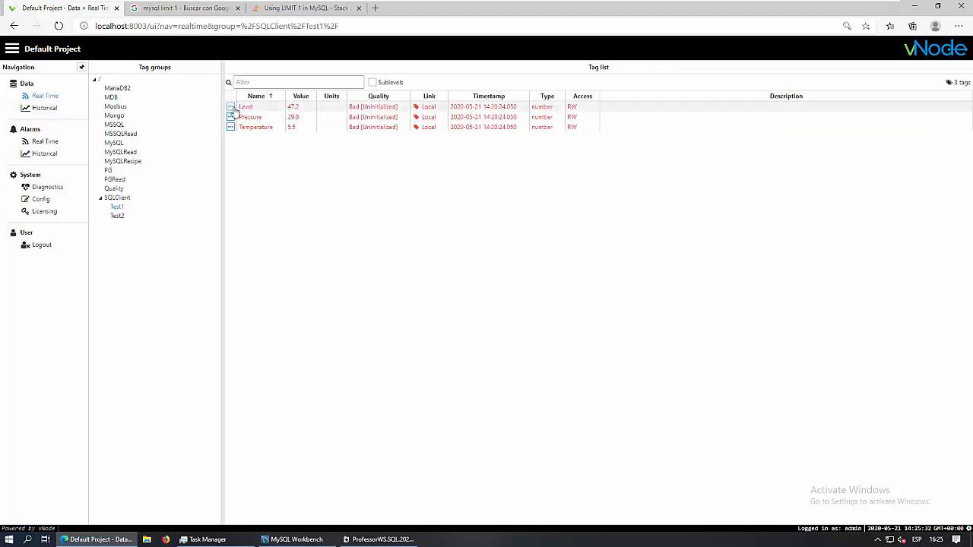
click(231, 107)
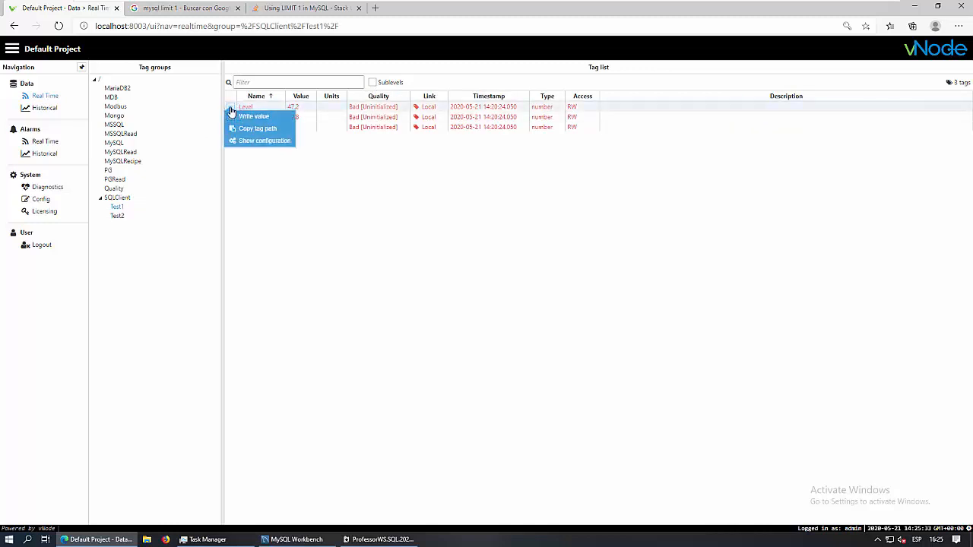
click(265, 142)
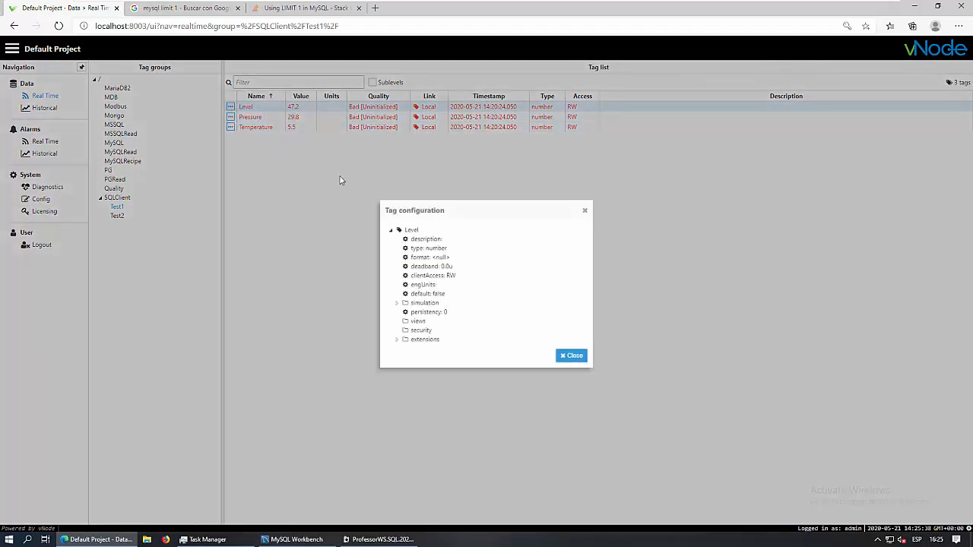
click(396, 339)
click(396, 286)
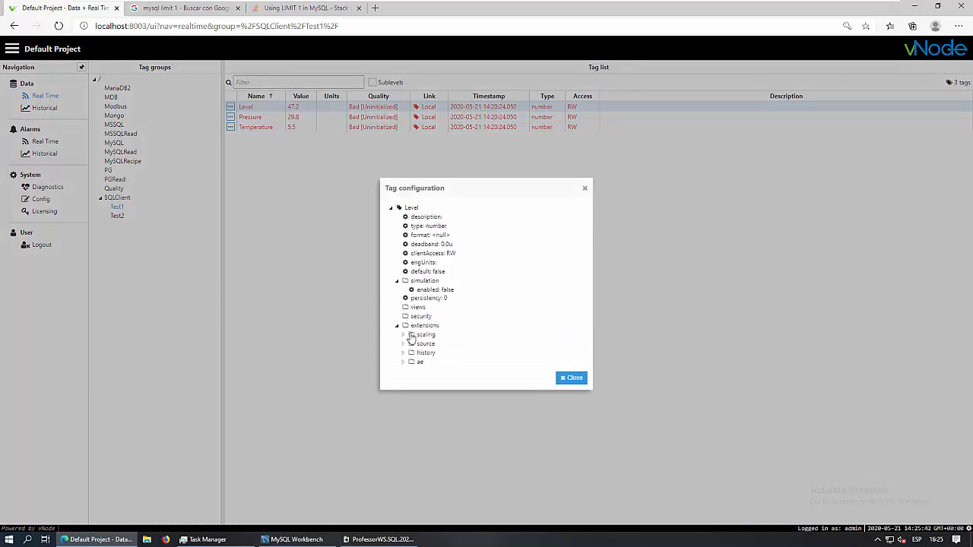
click(568, 378)
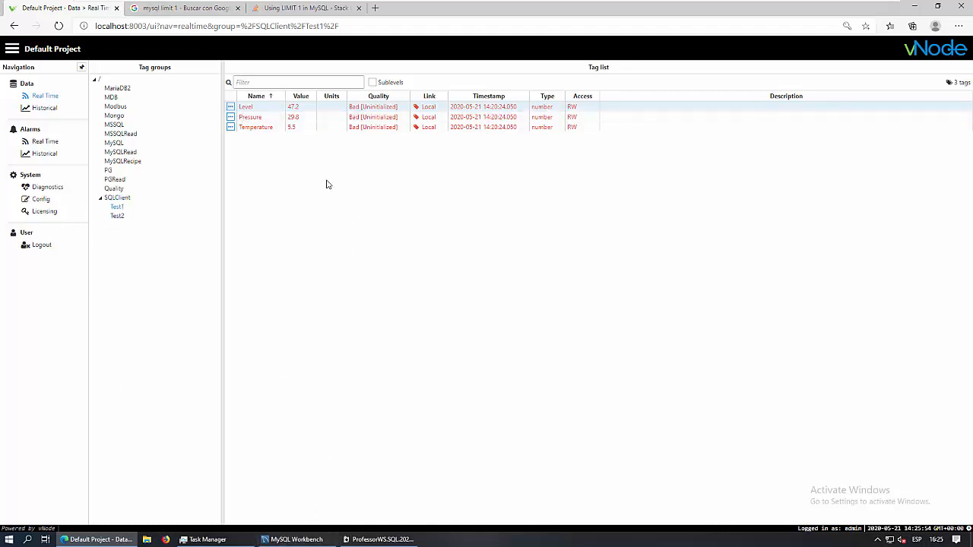
click(291, 541)
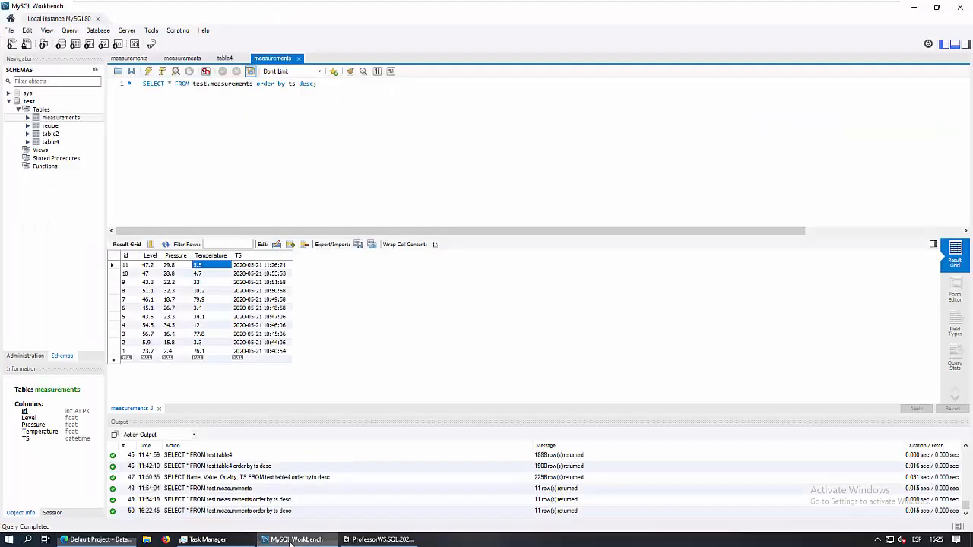
click(149, 265)
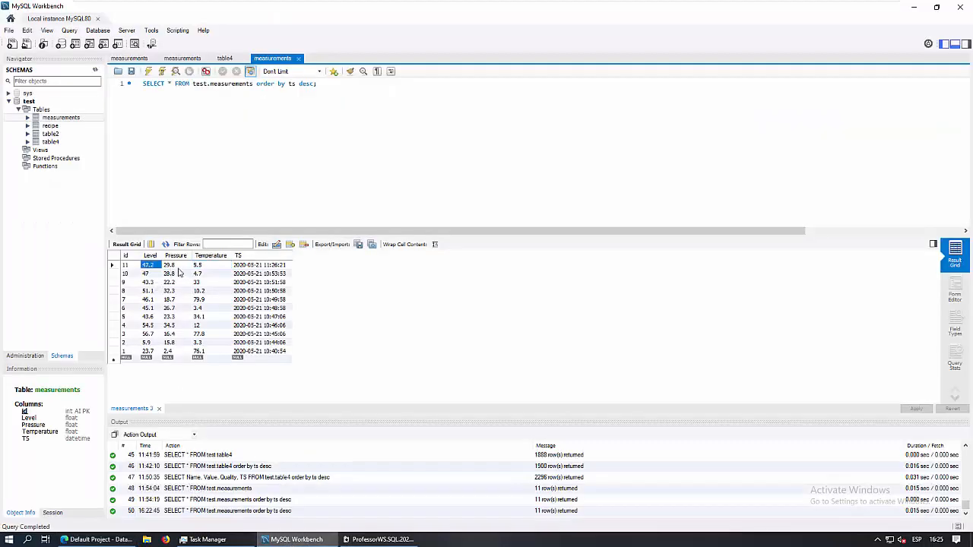
click(178, 266)
click(194, 266)
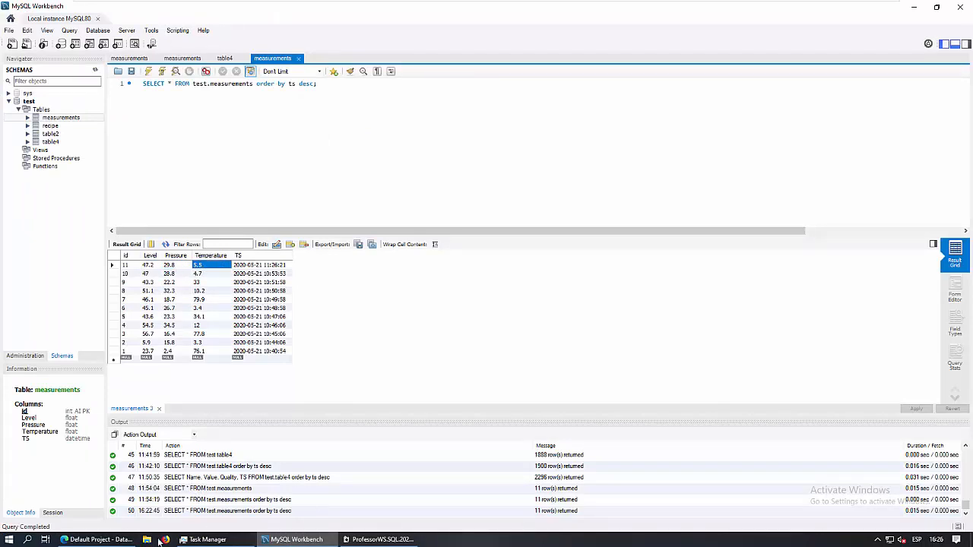
click(96, 541)
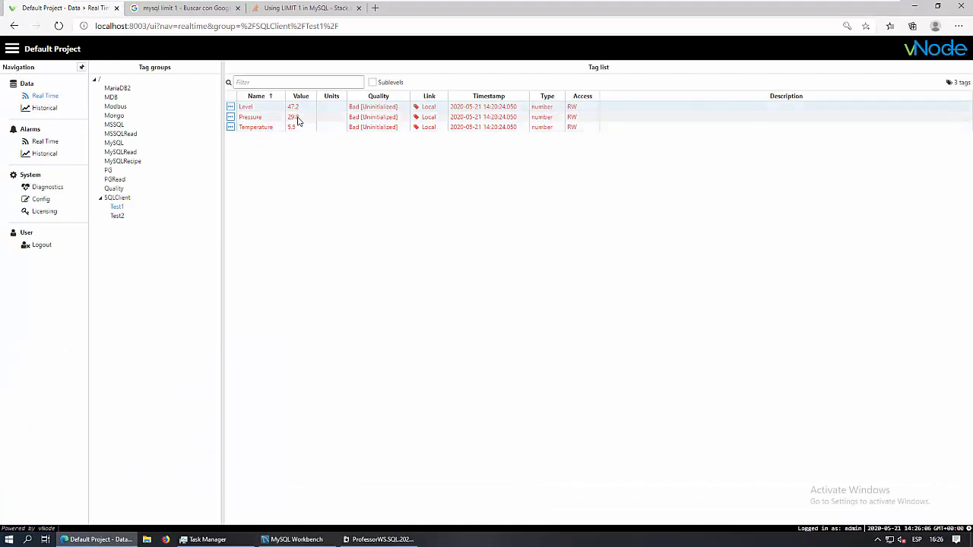
Select the SQL module's transaction T1, keep its scan rate at 3000, and open its query script
click(44, 200)
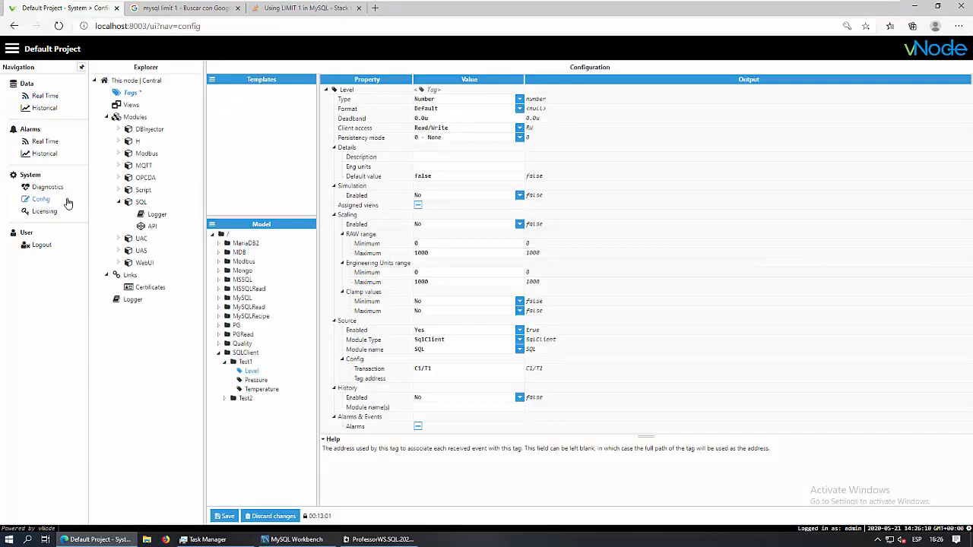
click(139, 203)
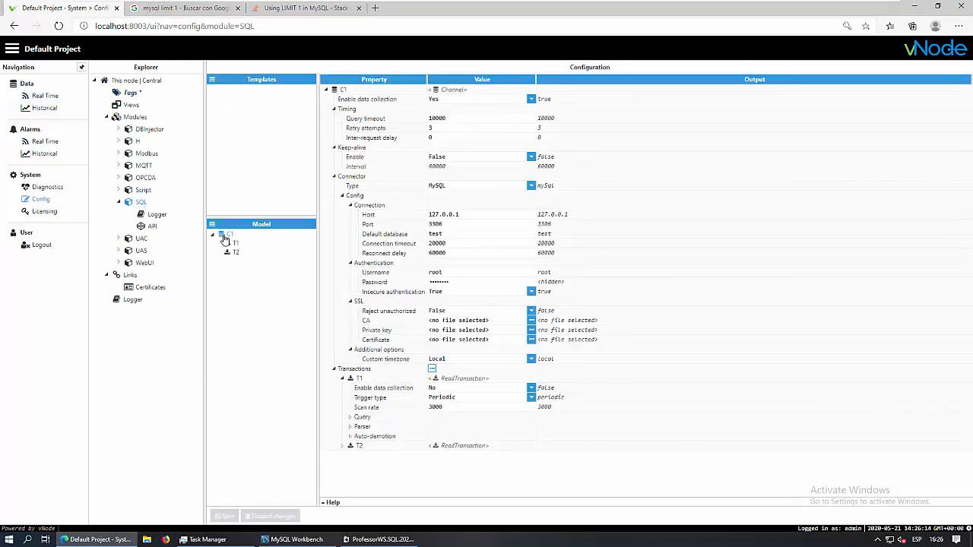
click(236, 244)
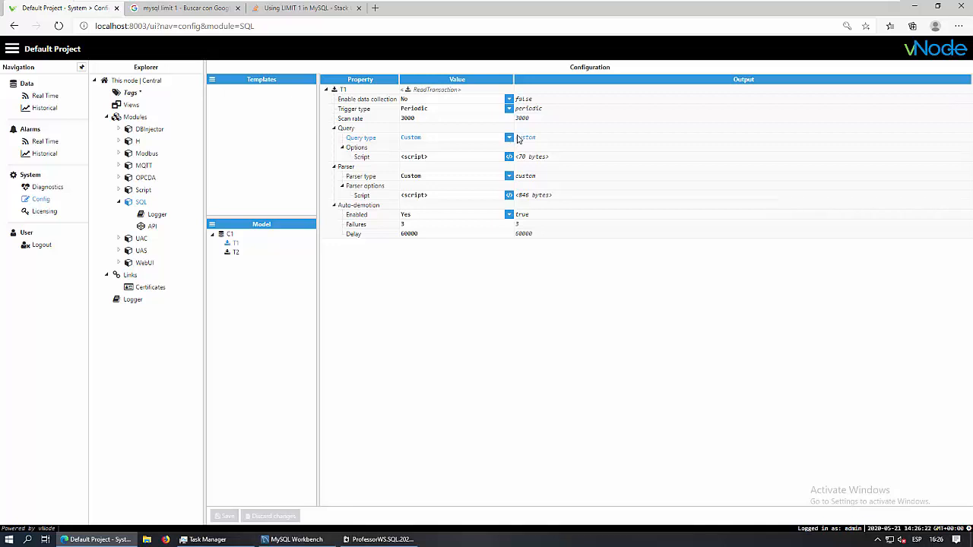
click(397, 120)
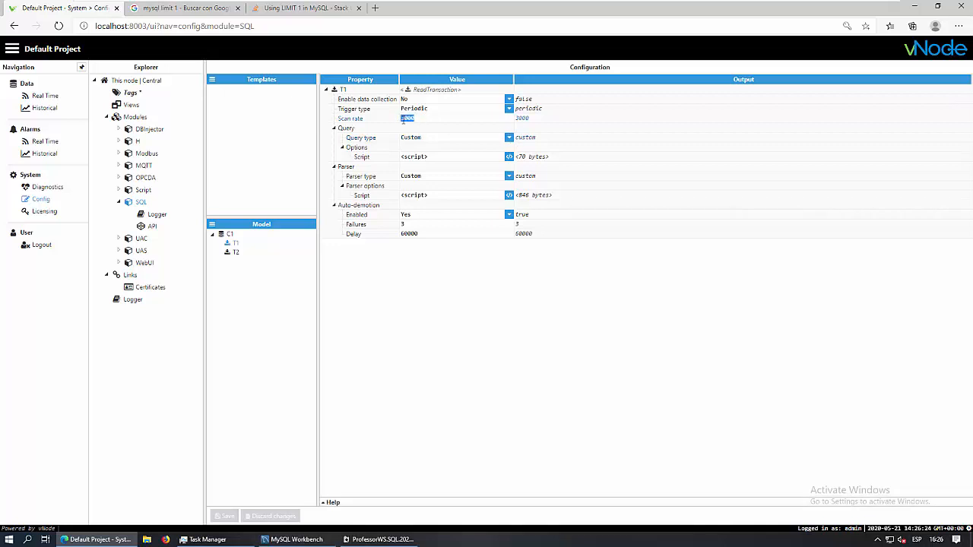
click(419, 119)
click(512, 157)
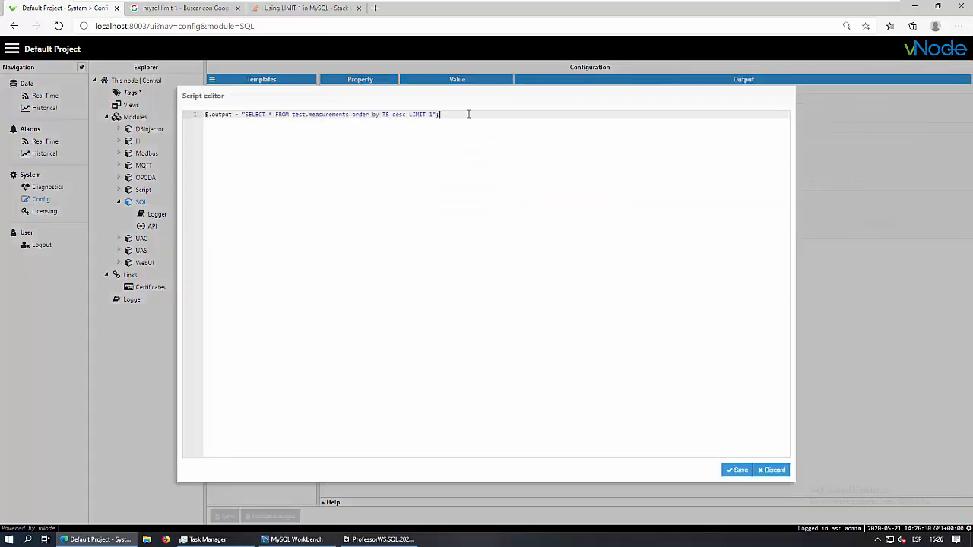
Read T1's query line, then check the newest measurements row, id 11, in MySQL Workbench
drag(465, 115, 205, 114)
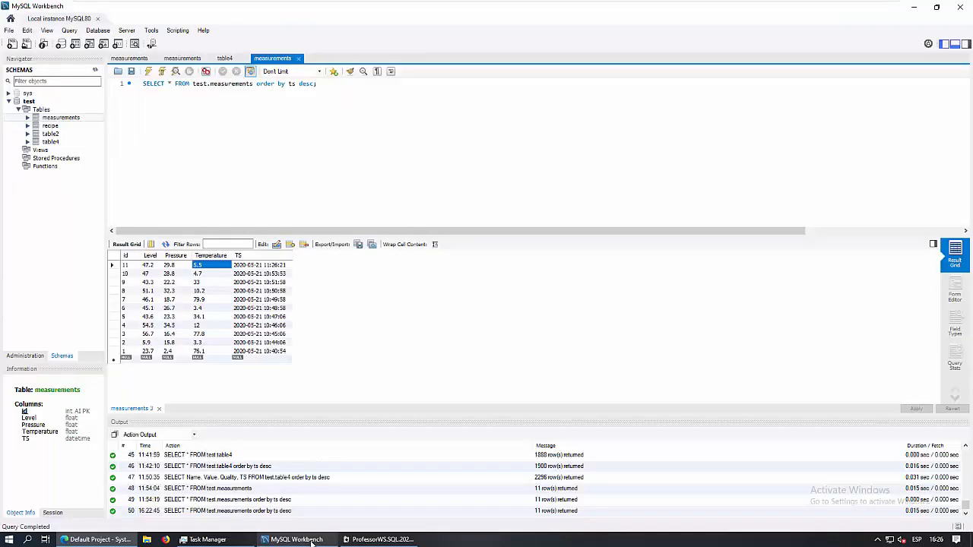
click(314, 540)
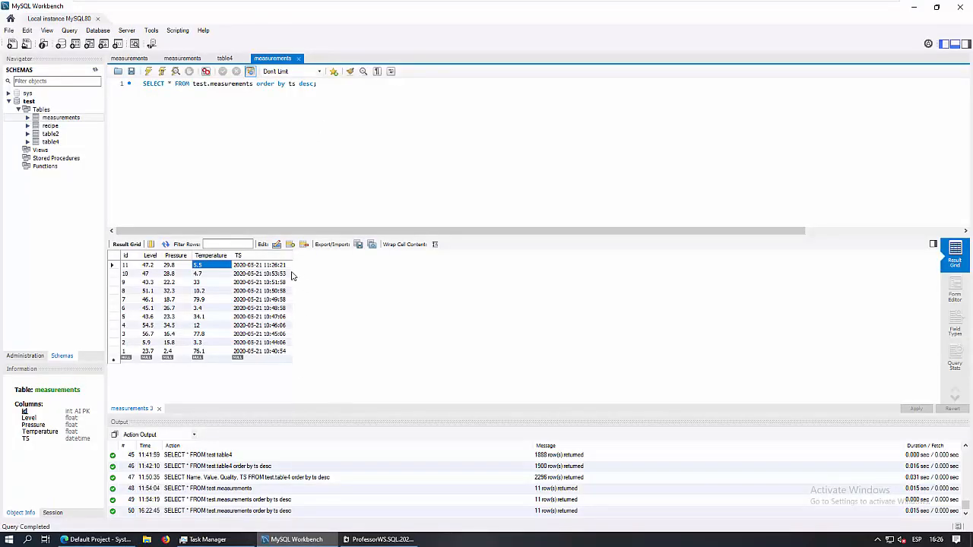
click(276, 266)
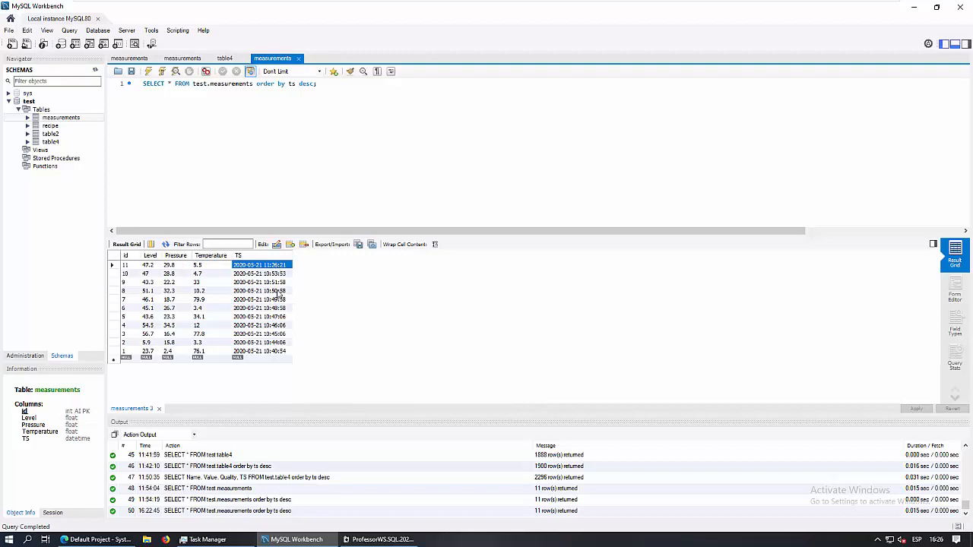
click(222, 268)
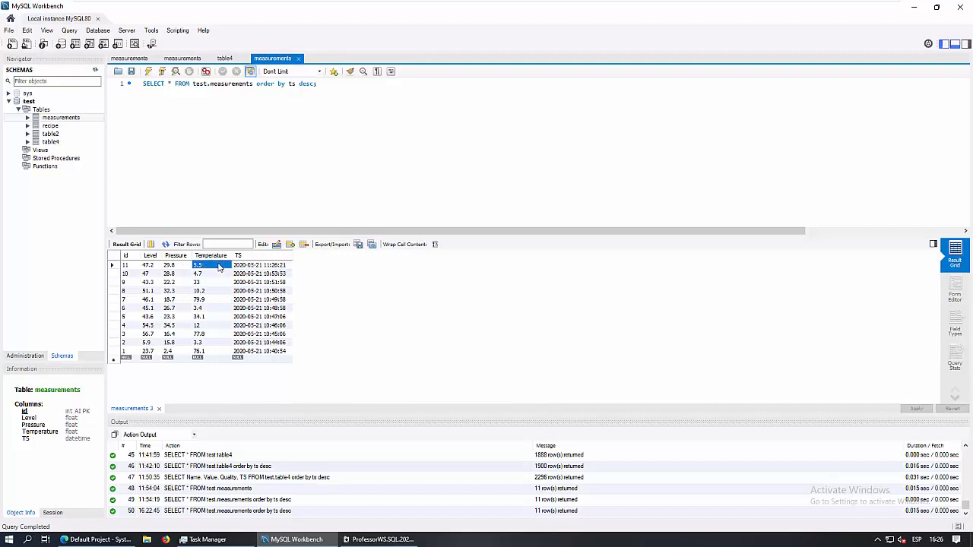
click(114, 265)
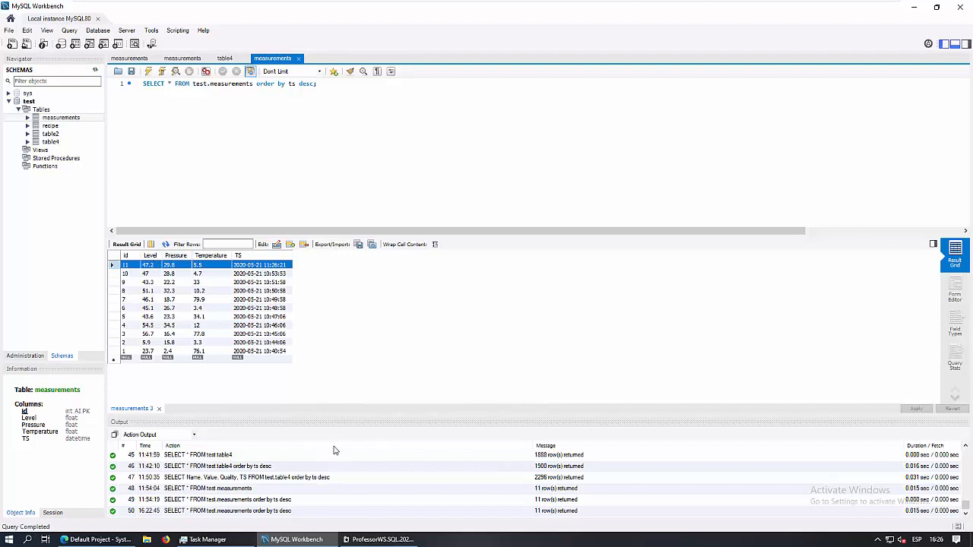
Back in vNode's query script, mark the LIMIT 1 clause
click(98, 540)
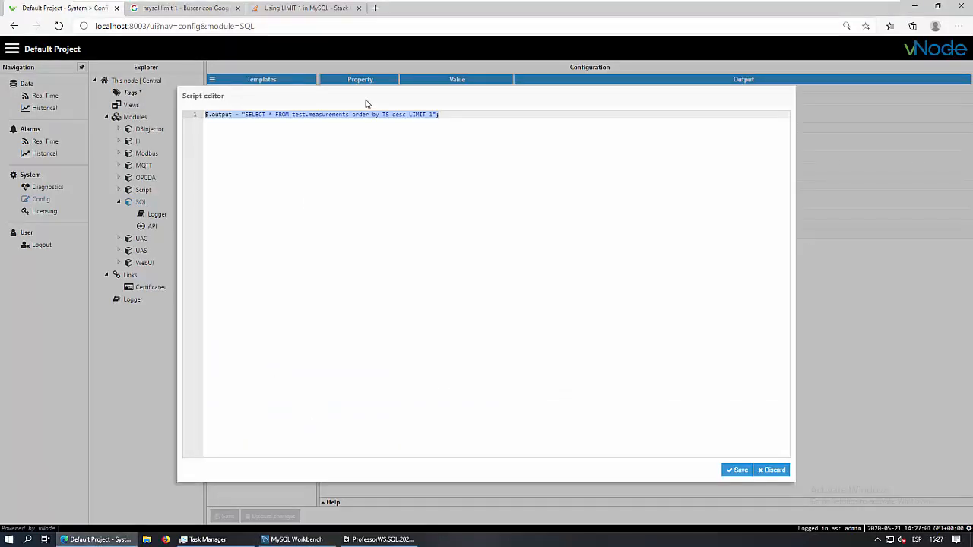
click(409, 115)
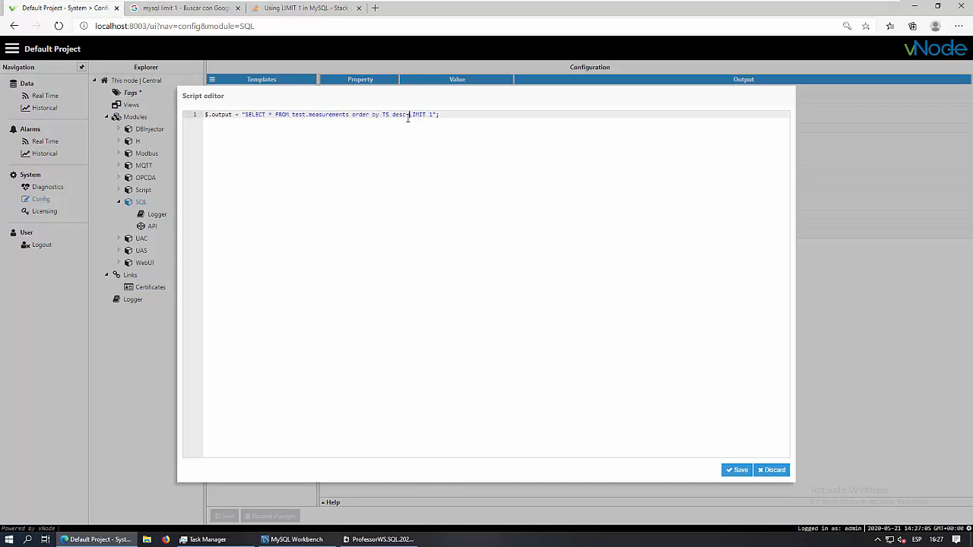
drag(409, 114, 437, 114)
In MySQL Workbench, rerun the latest-row LIMIT 1 query
click(291, 539)
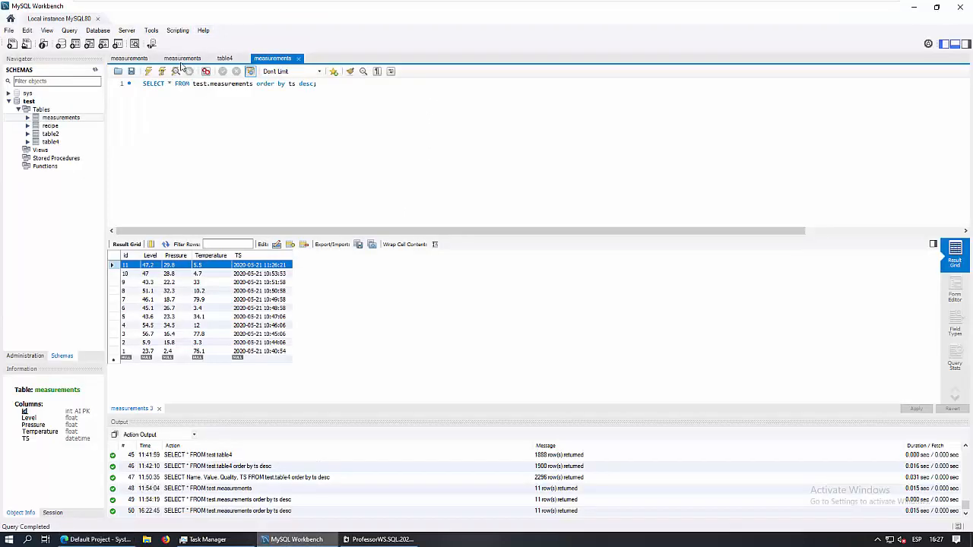
click(129, 60)
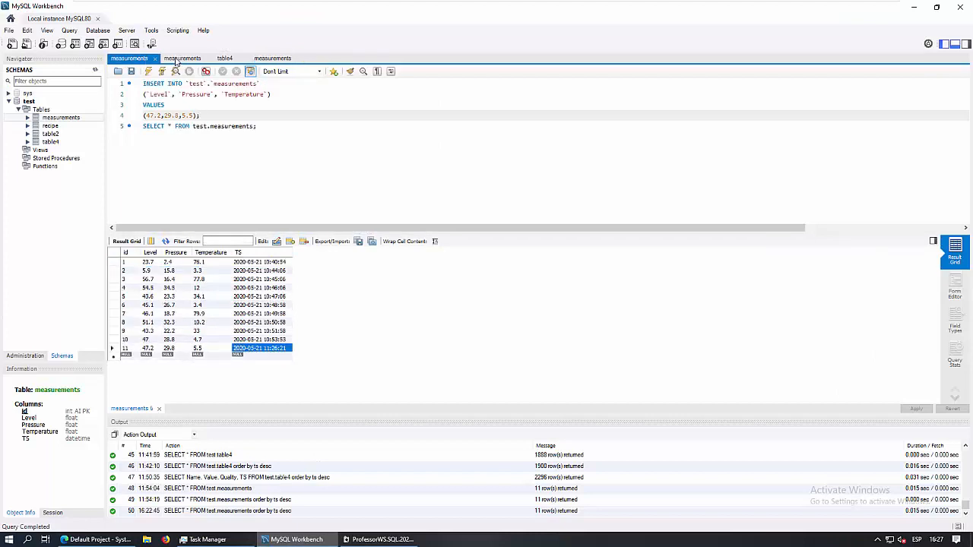
click(182, 58)
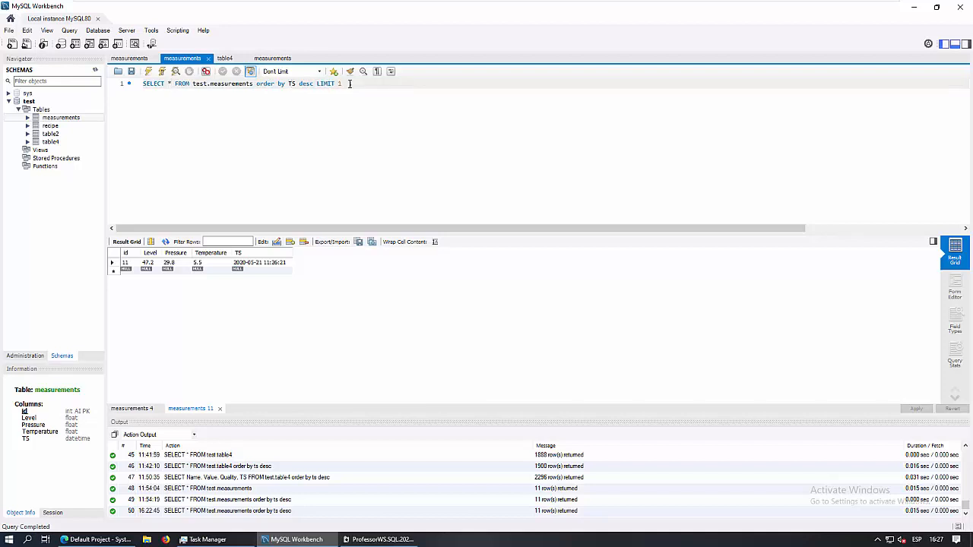
click(149, 71)
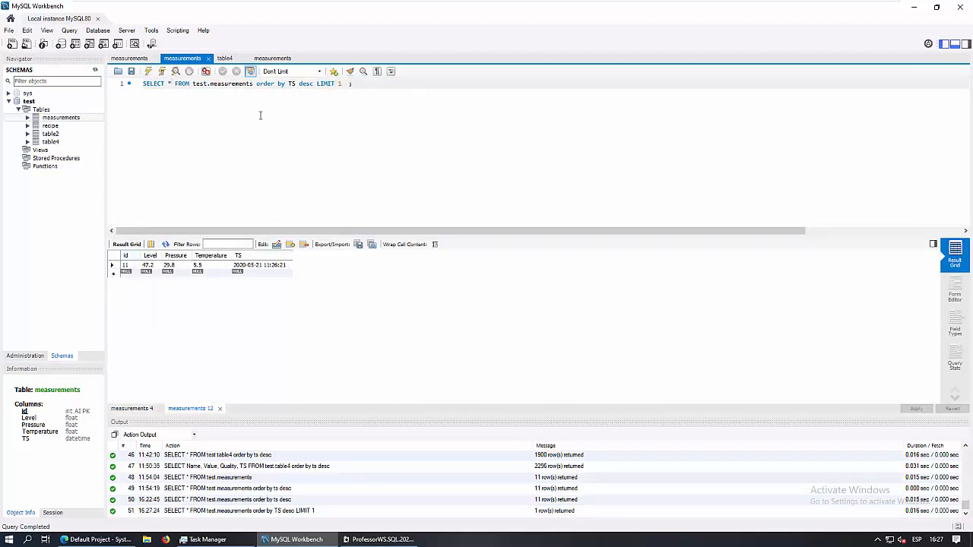
Change the INSERT values to 62.2, 39.6, 99.15 and execute it, adding measurement row 12
click(127, 57)
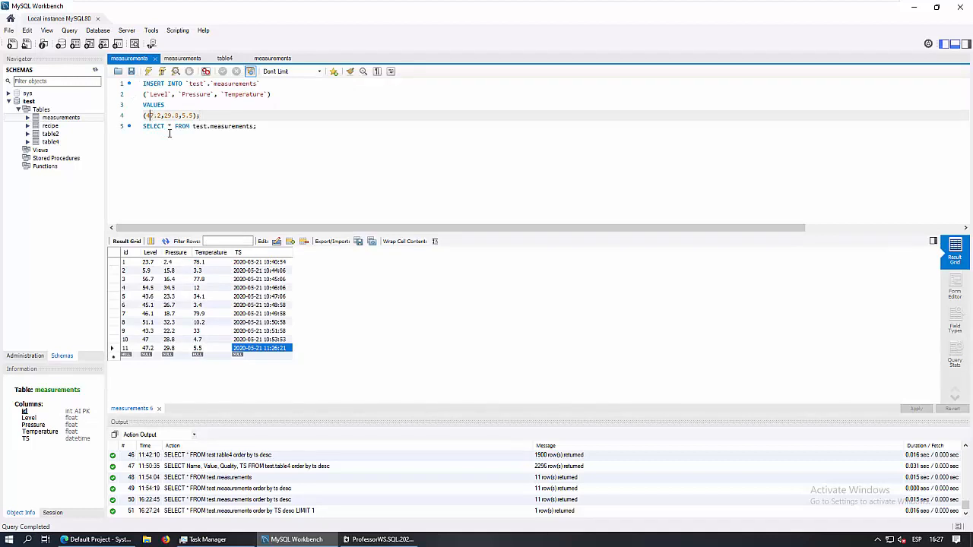
key(BackSpace)
text(6)
key(Delete)
text(2)
key(Right)
key(Right)
key(Right)
key(Right)
key(Right)
key(Right)
key(BackSpace)
text(6)
key(ctrl+space)
key(Escape)
text(1)
text(9)
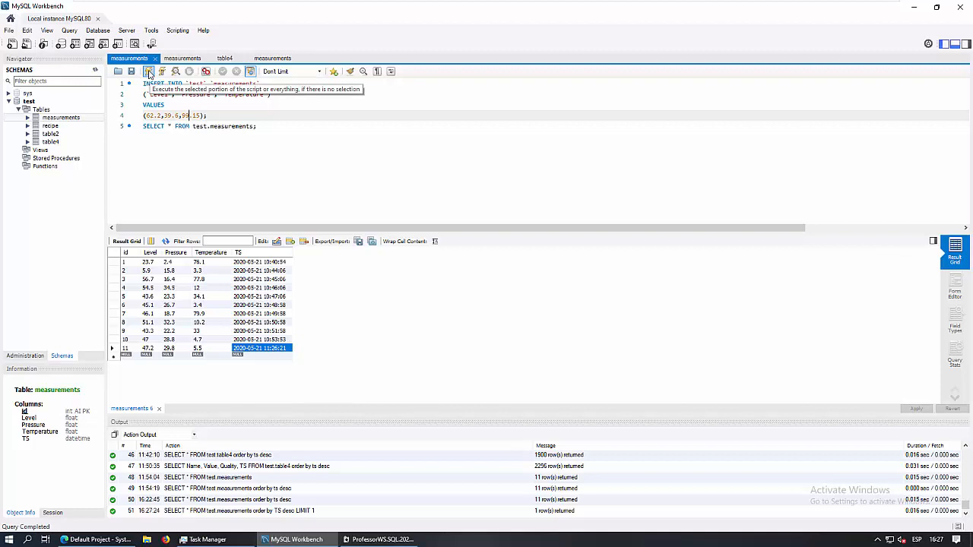
click(149, 72)
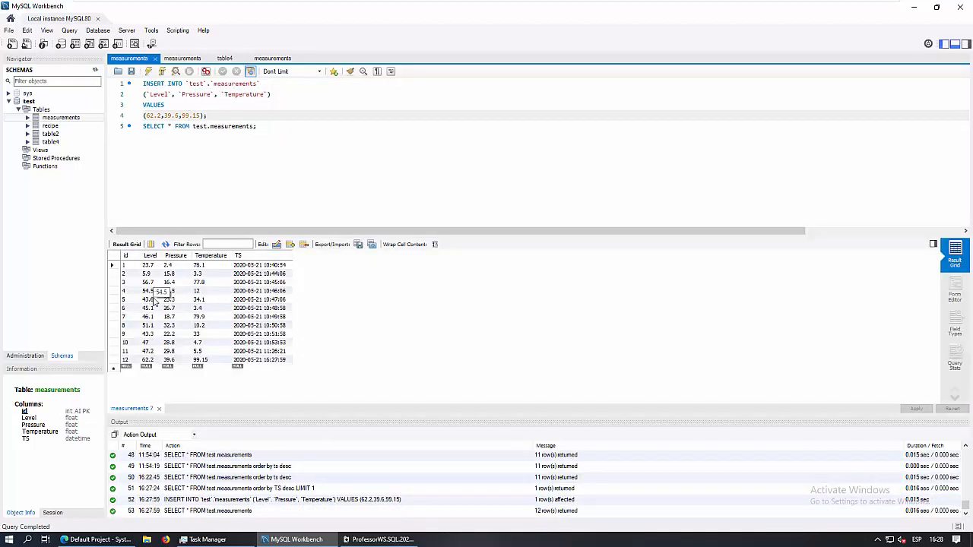
click(122, 361)
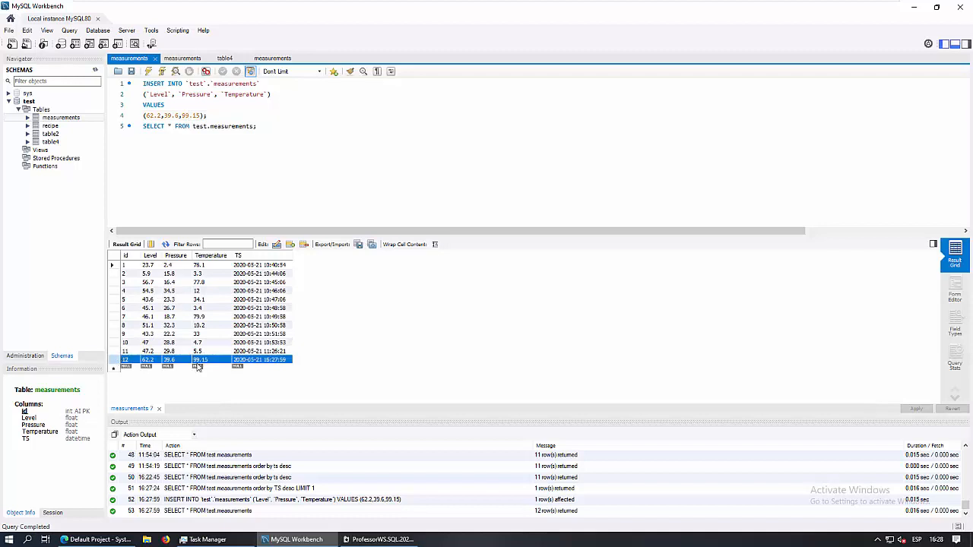
Rerun the LIMIT 1 query to confirm row 12 is now returned as the latest
click(189, 58)
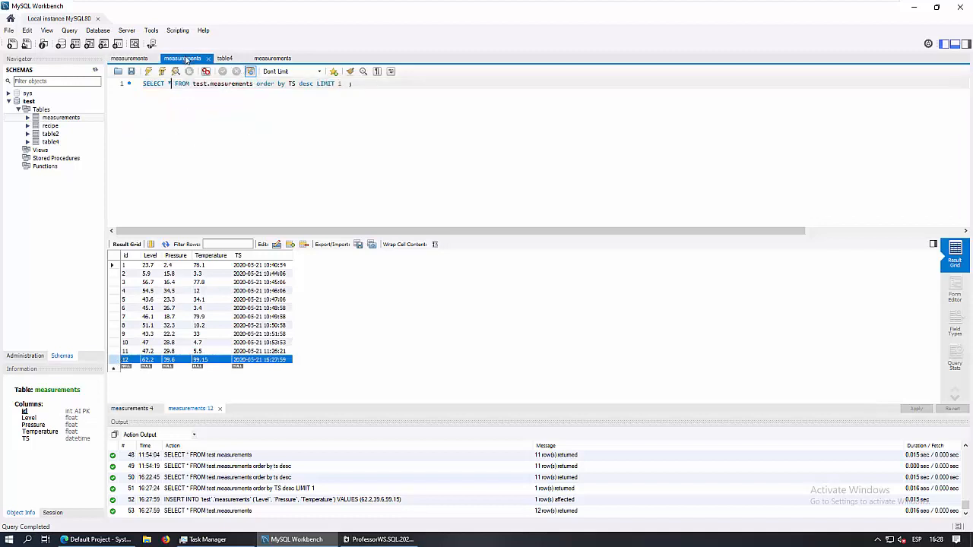
click(148, 72)
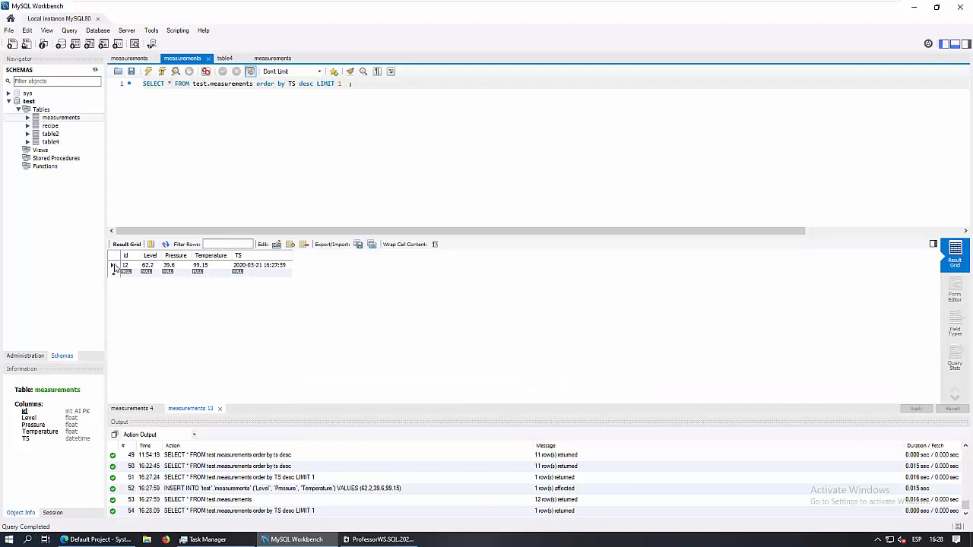
click(114, 265)
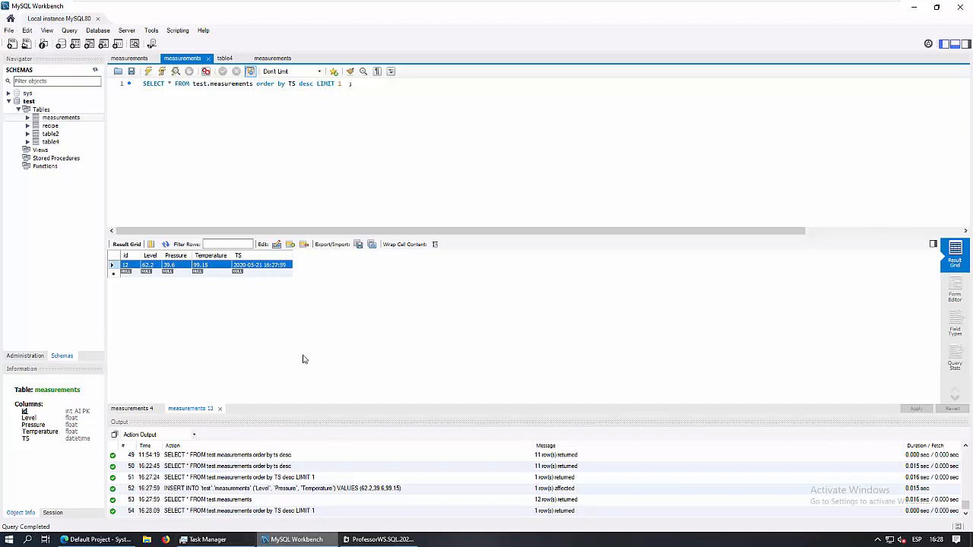
click(107, 539)
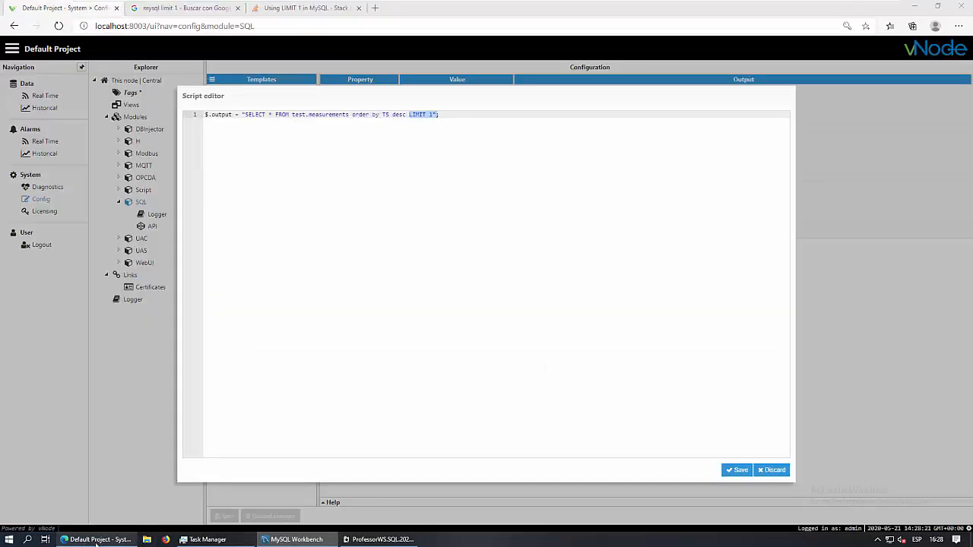
Append a semicolon to T1's LIMIT 1 query and save the script as 70 bytes
click(460, 114)
text(;)
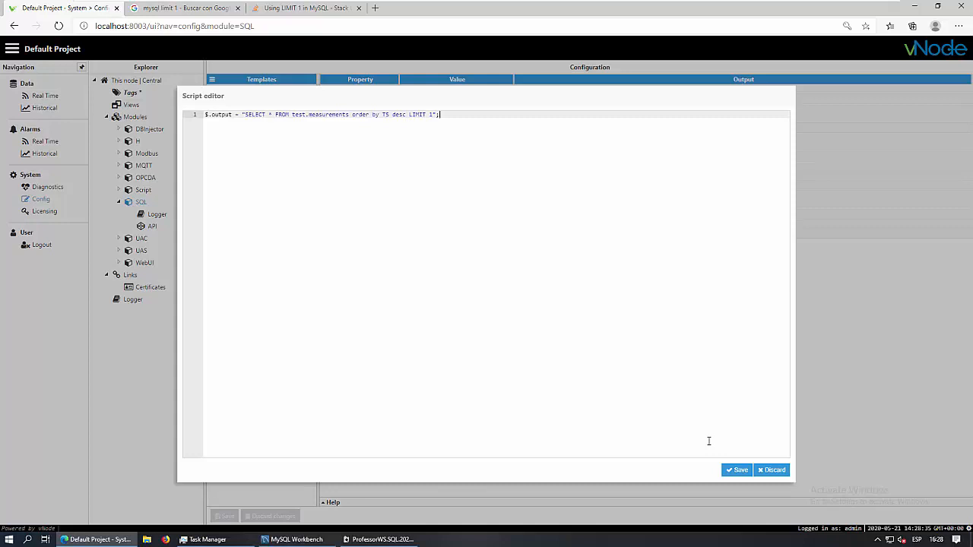
click(736, 469)
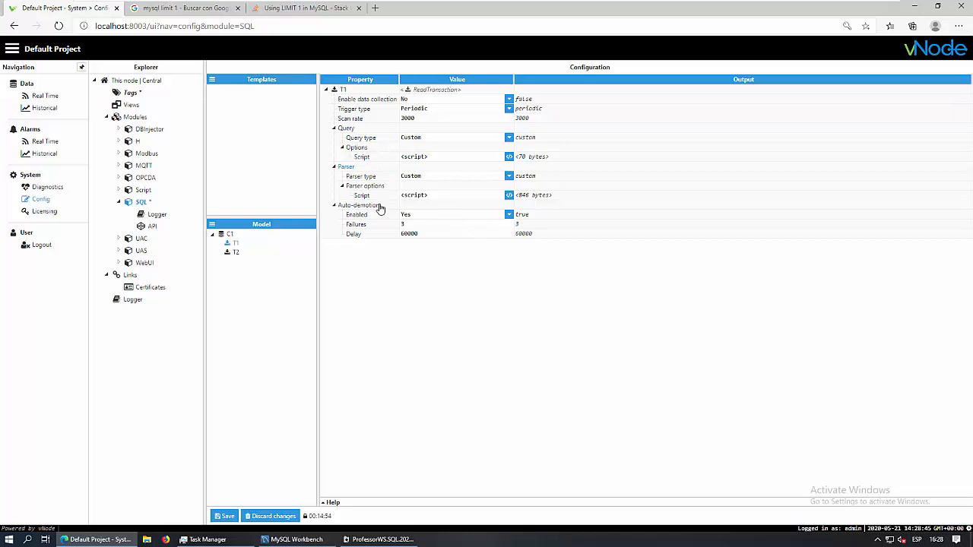
click(509, 197)
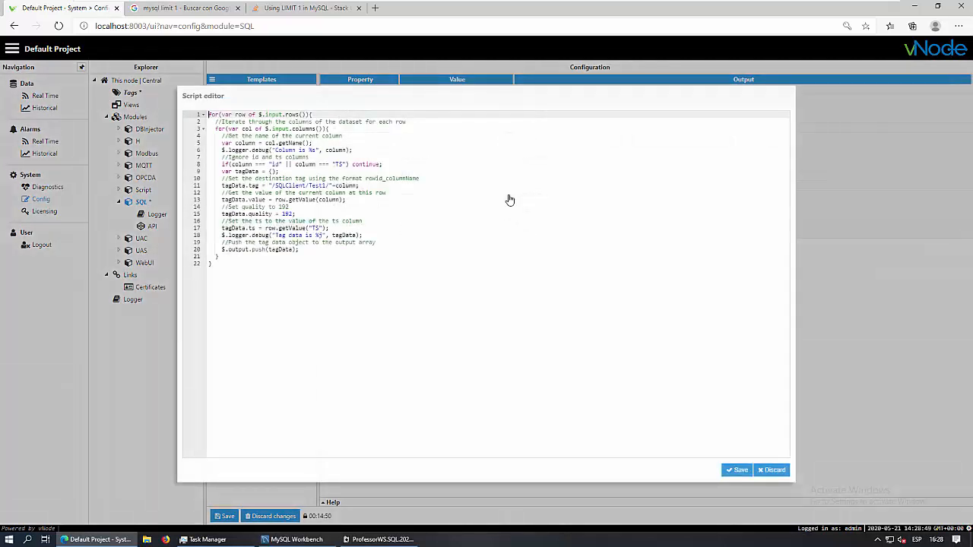
drag(218, 264, 196, 106)
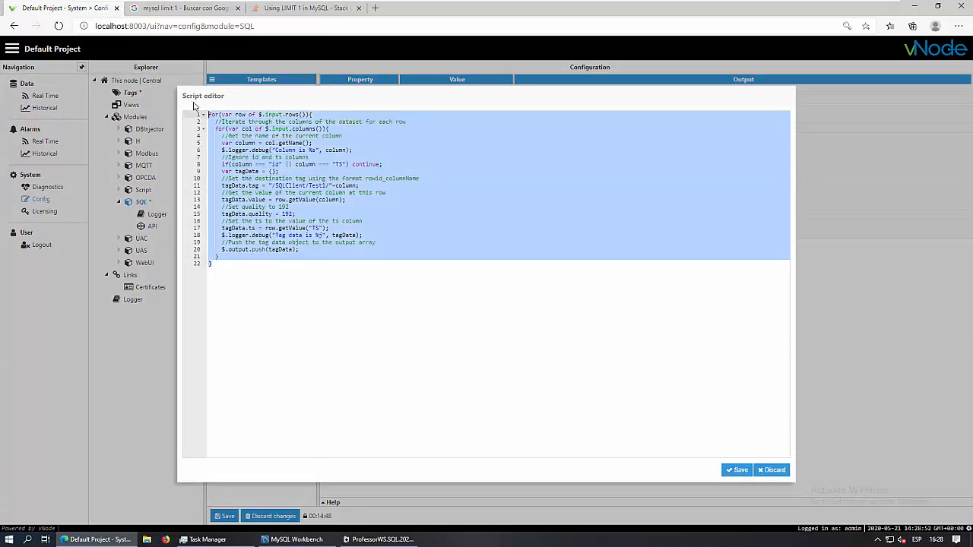
click(377, 255)
click(239, 265)
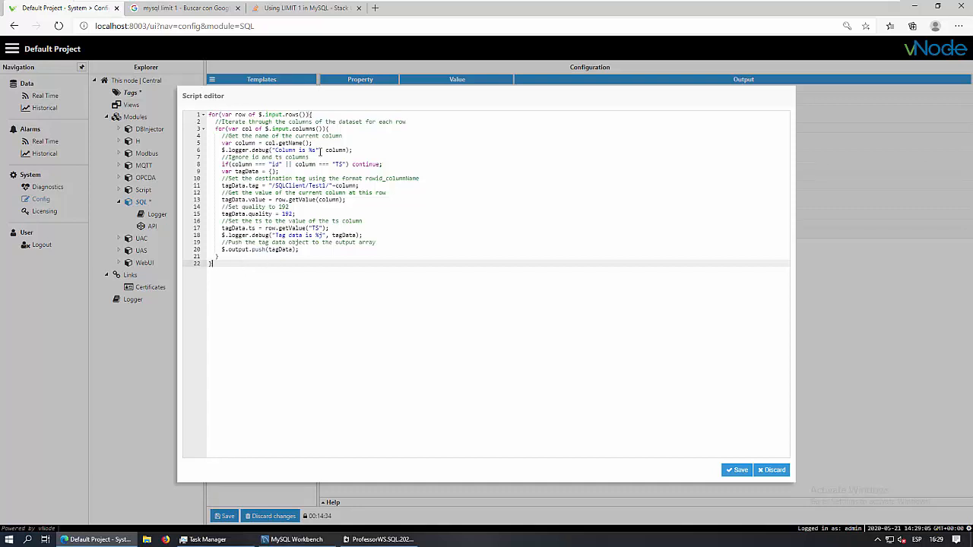
click(215, 114)
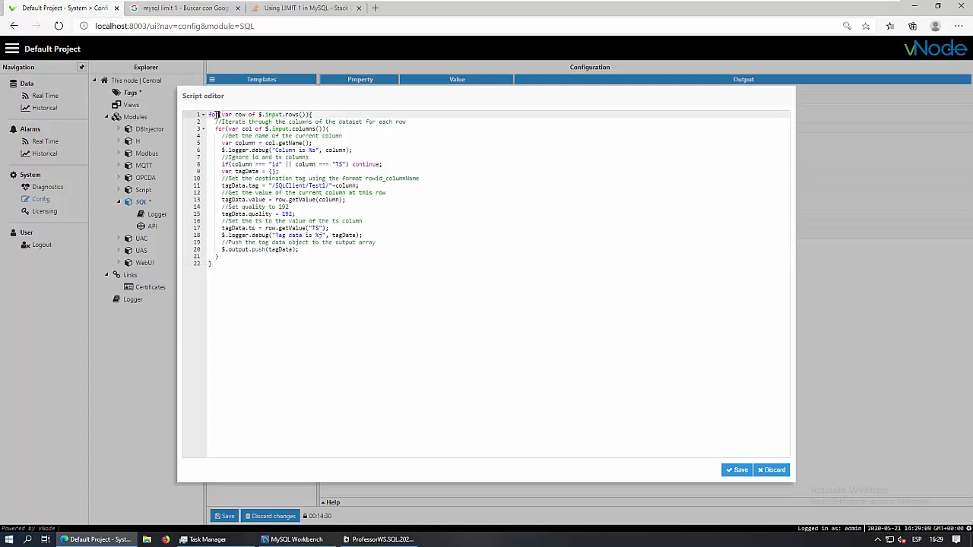
drag(210, 115, 220, 115)
click(221, 115)
drag(210, 114, 305, 114)
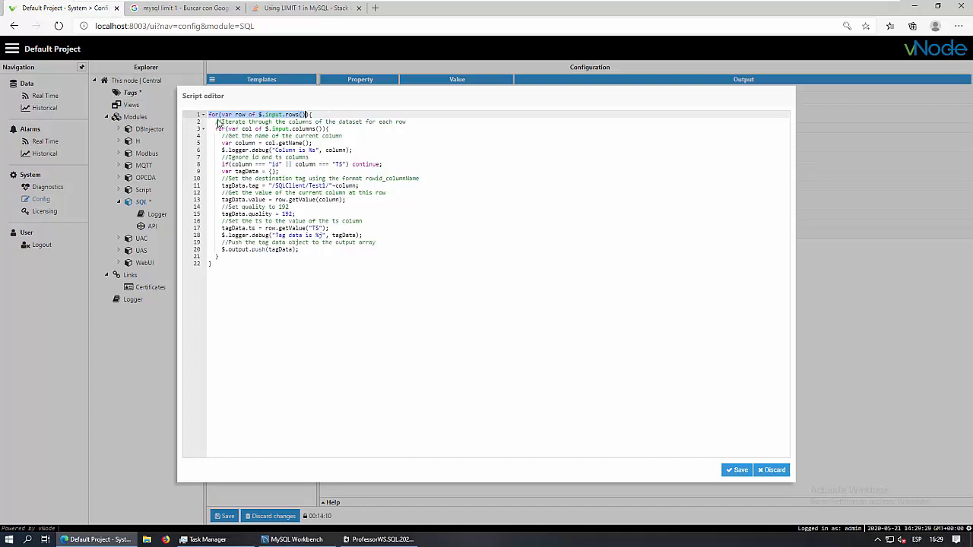
drag(216, 130, 332, 129)
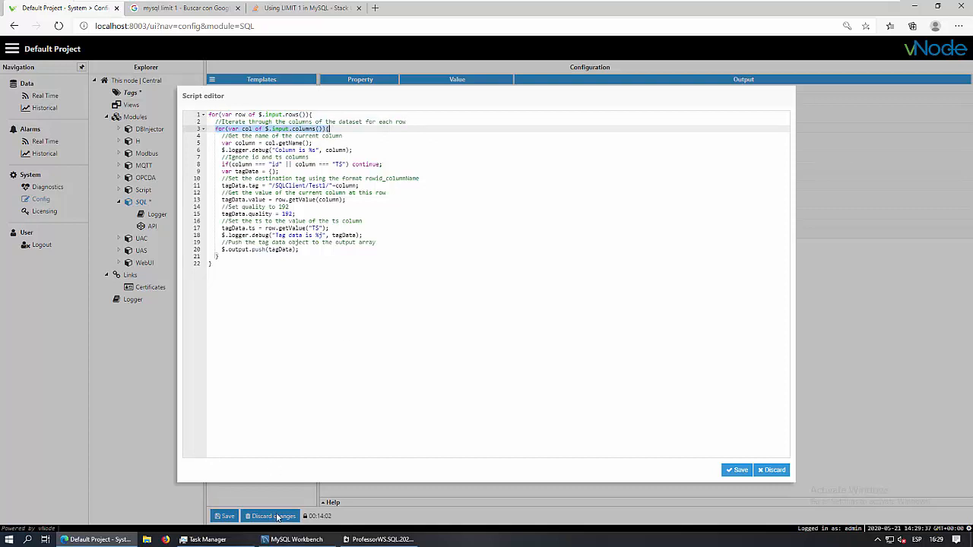
click(296, 539)
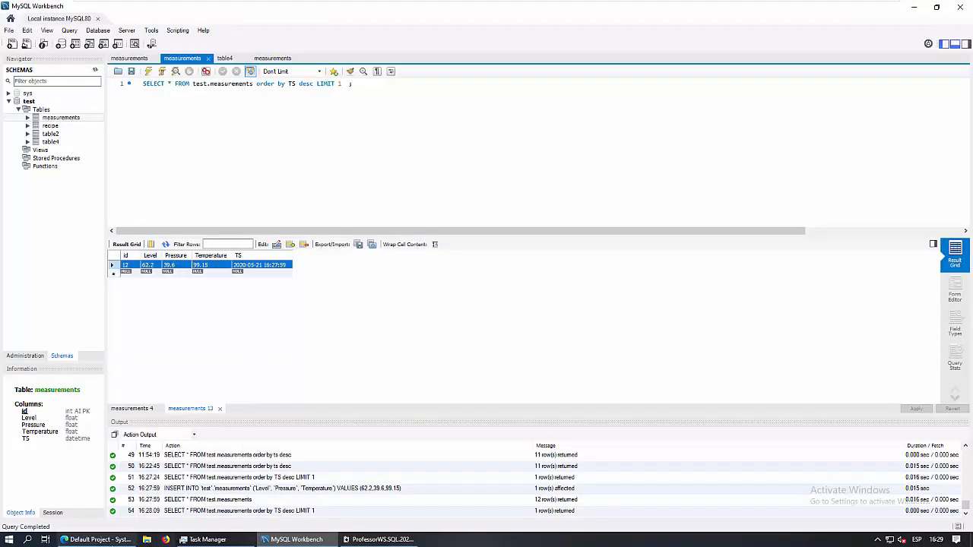
click(98, 540)
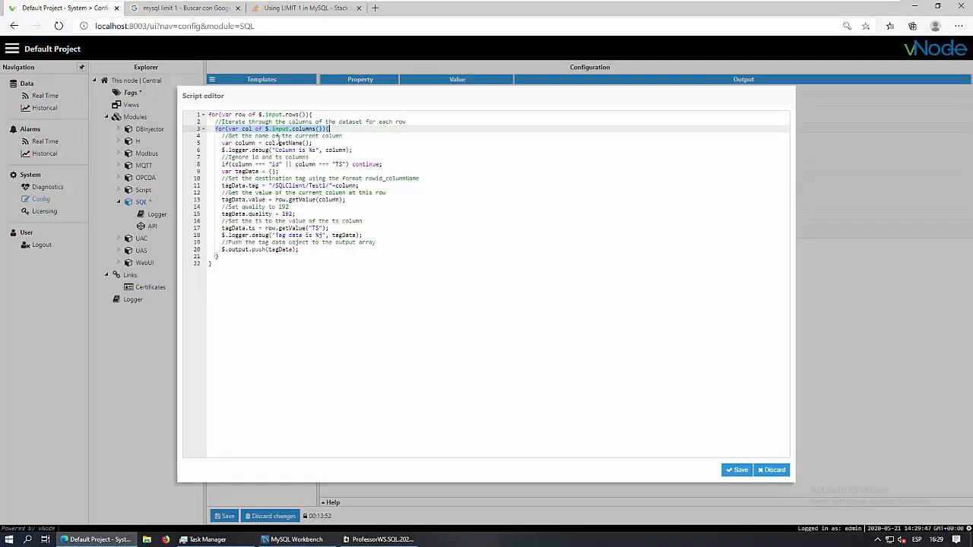
drag(235, 142, 259, 143)
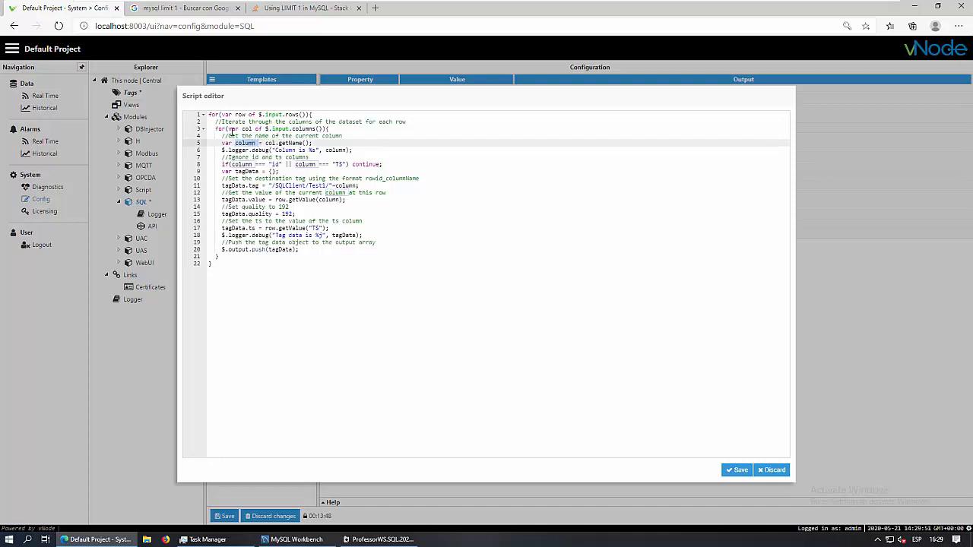
click(316, 143)
double_click(269, 142)
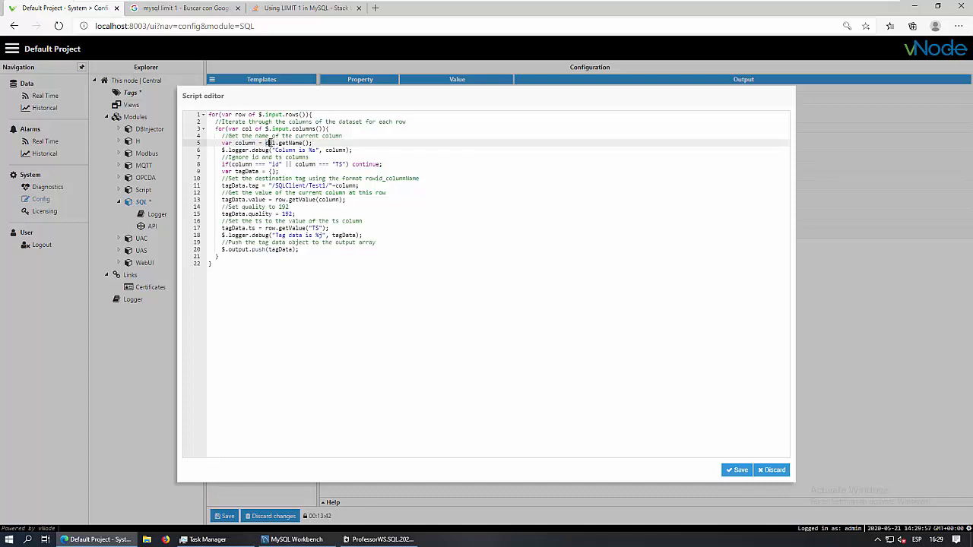
double_click(247, 128)
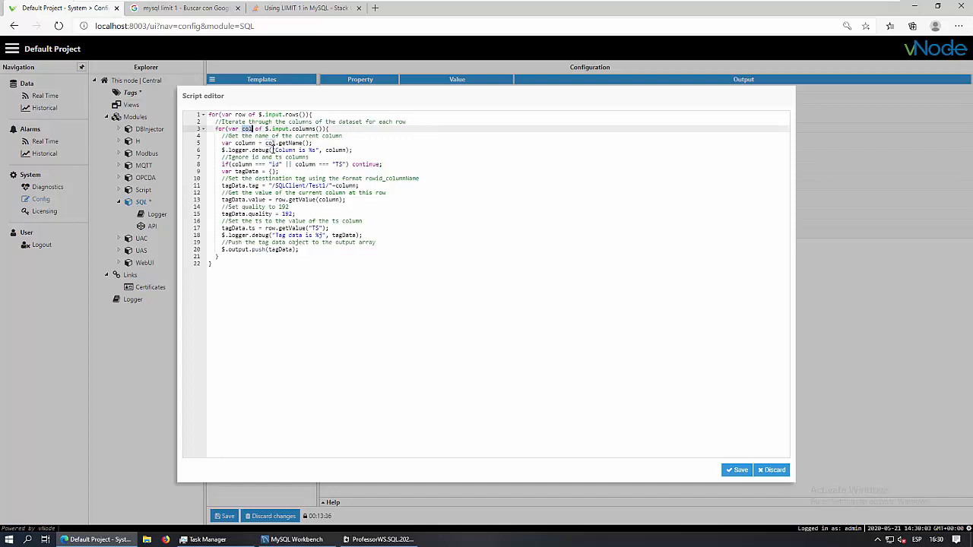
click(314, 144)
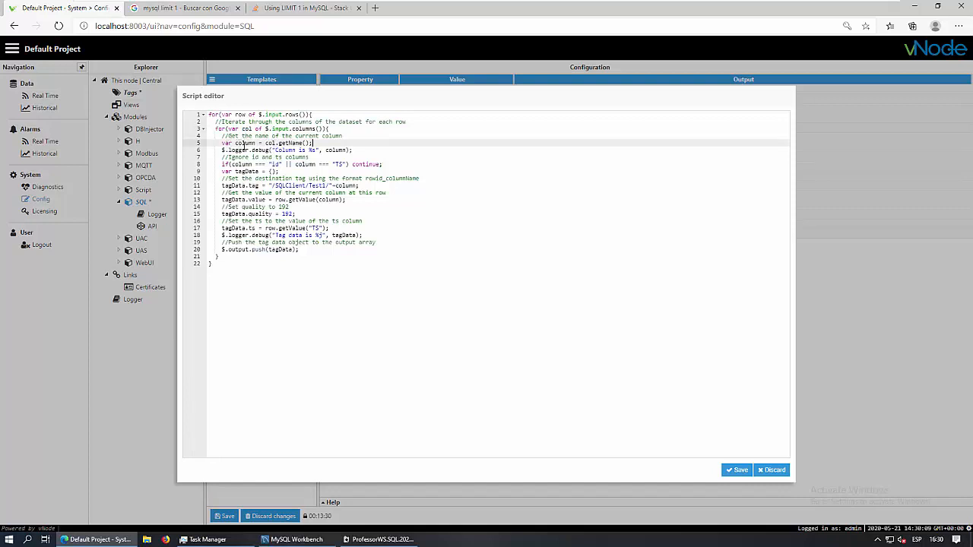
drag(222, 165, 351, 164)
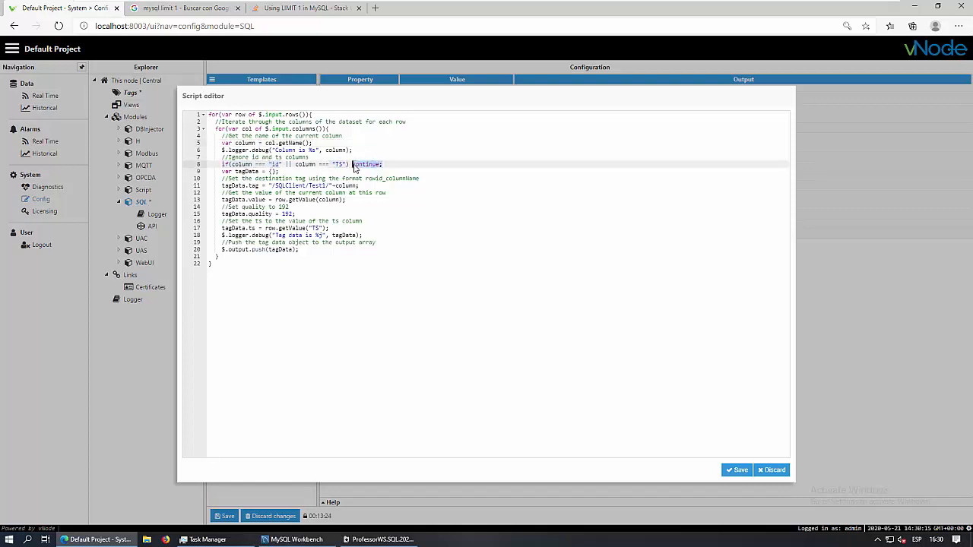
drag(223, 170, 325, 249)
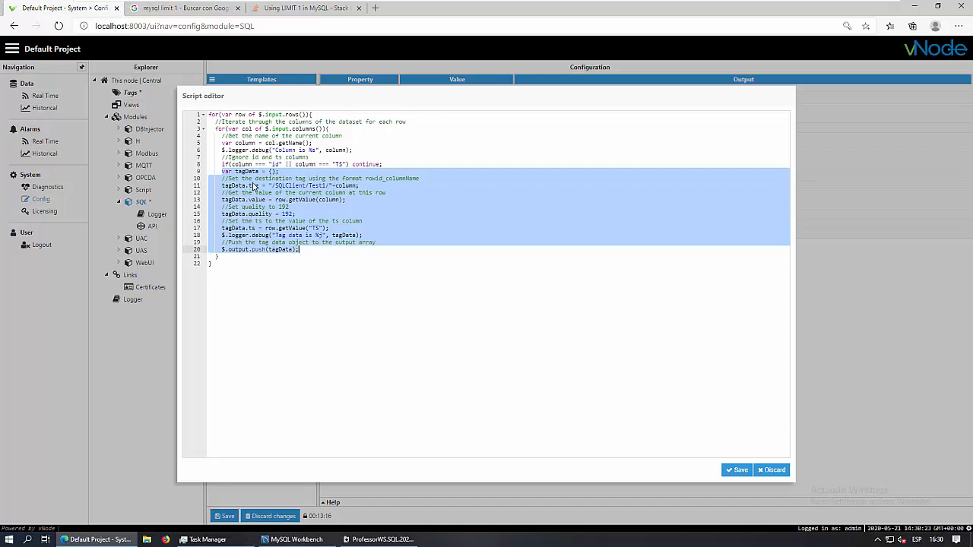
click(273, 165)
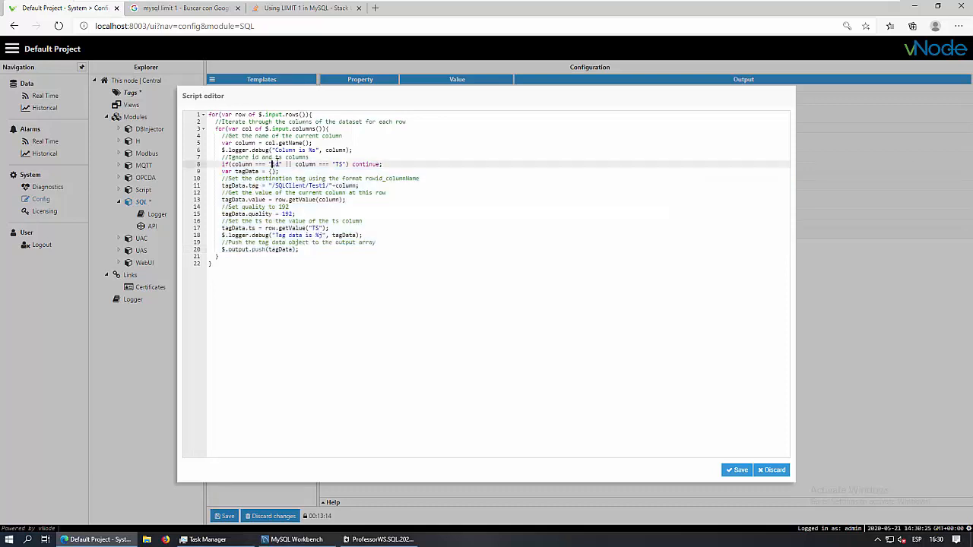
drag(272, 164, 282, 164)
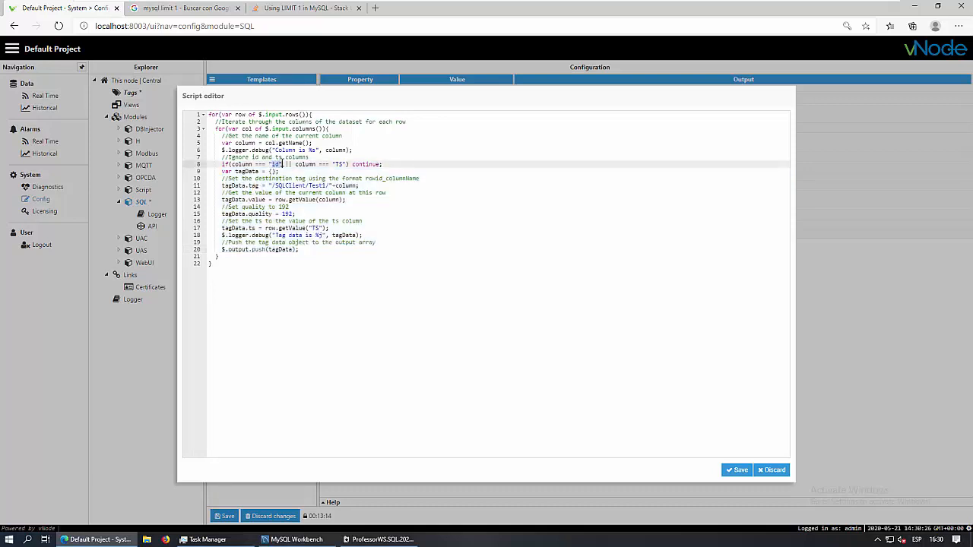
double_click(247, 128)
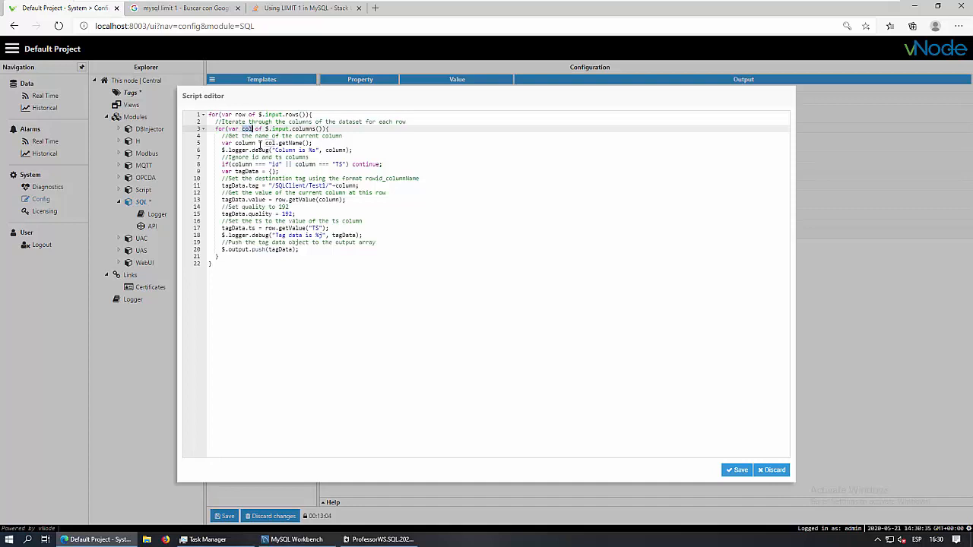
drag(233, 143, 256, 143)
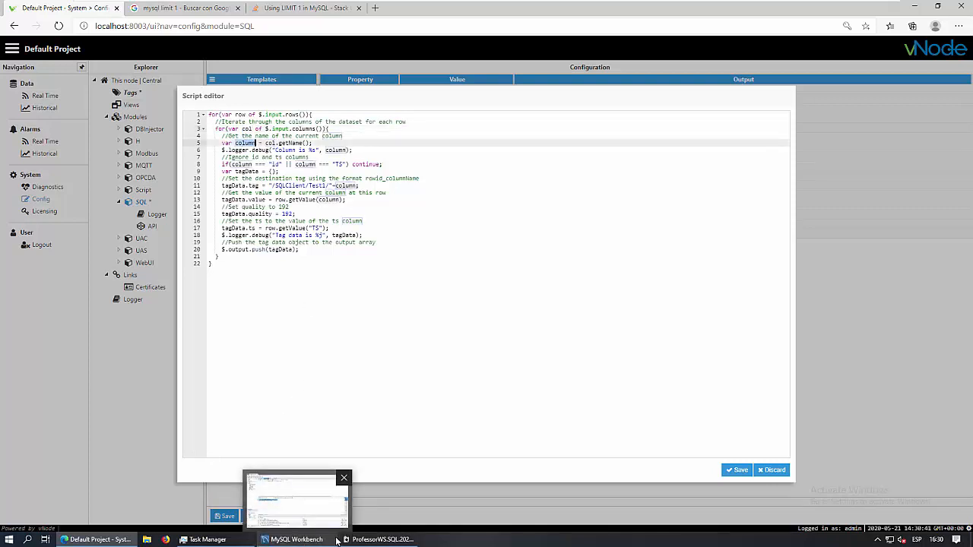
Add a semicolon at the end of the '/SQLClient/Test1/' + column tag-path line (line 11)
click(298, 540)
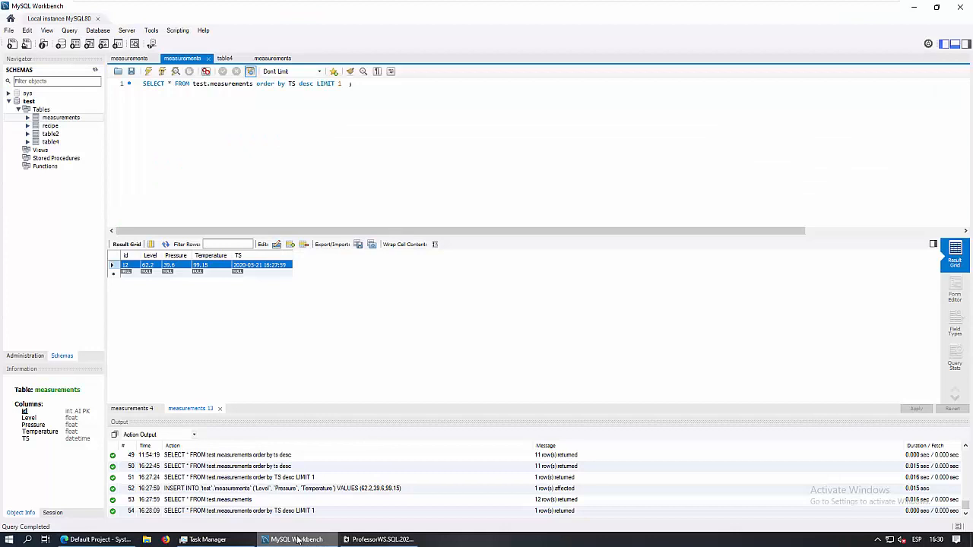
click(297, 540)
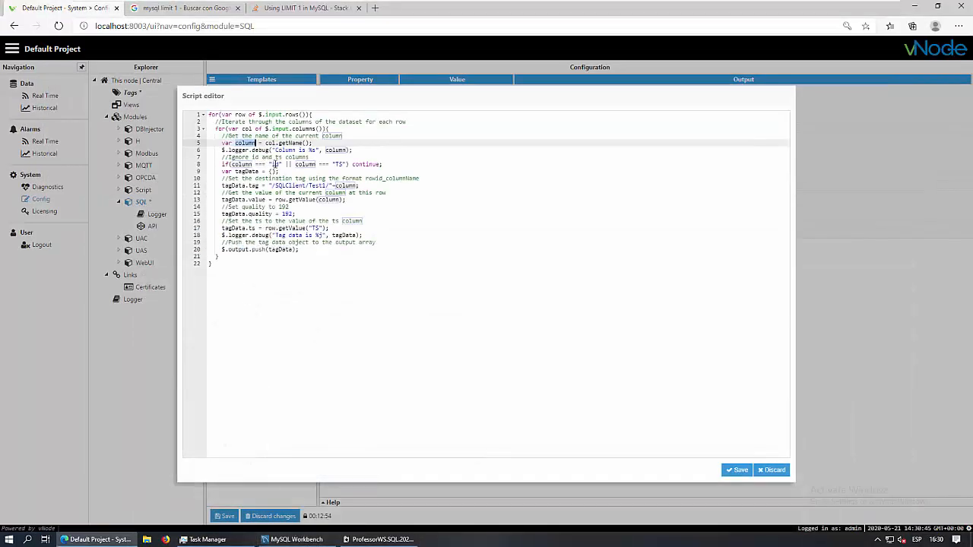
click(287, 163)
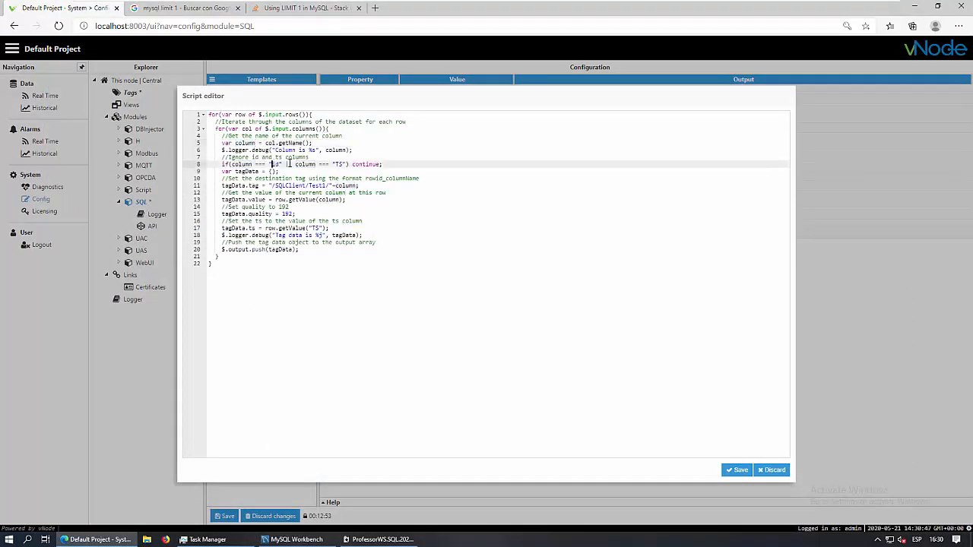
click(335, 163)
click(284, 171)
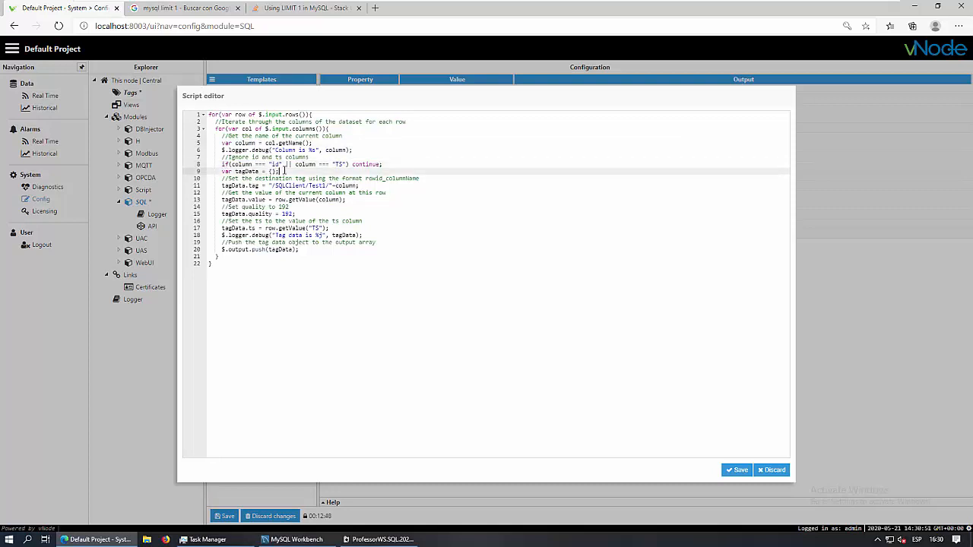
drag(221, 185, 260, 185)
click(260, 185)
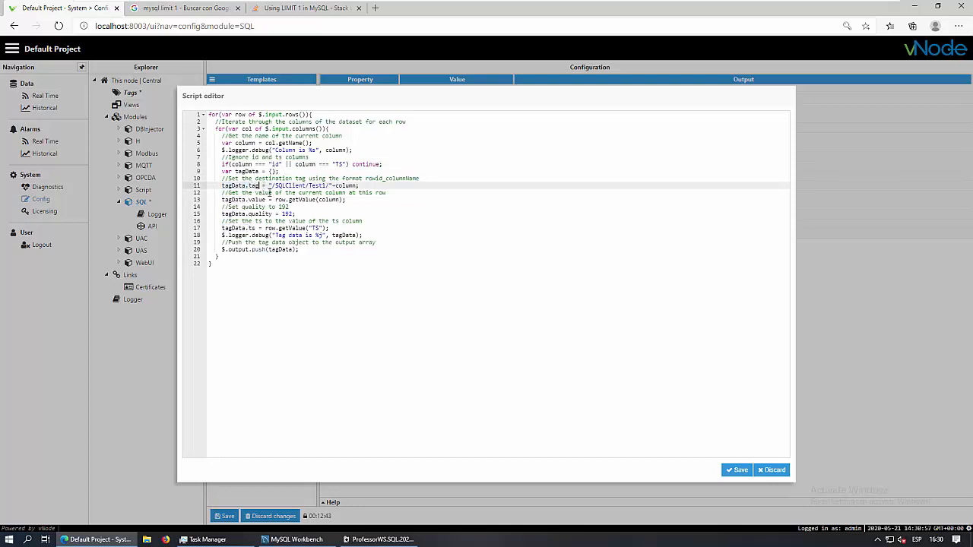
drag(268, 185, 331, 186)
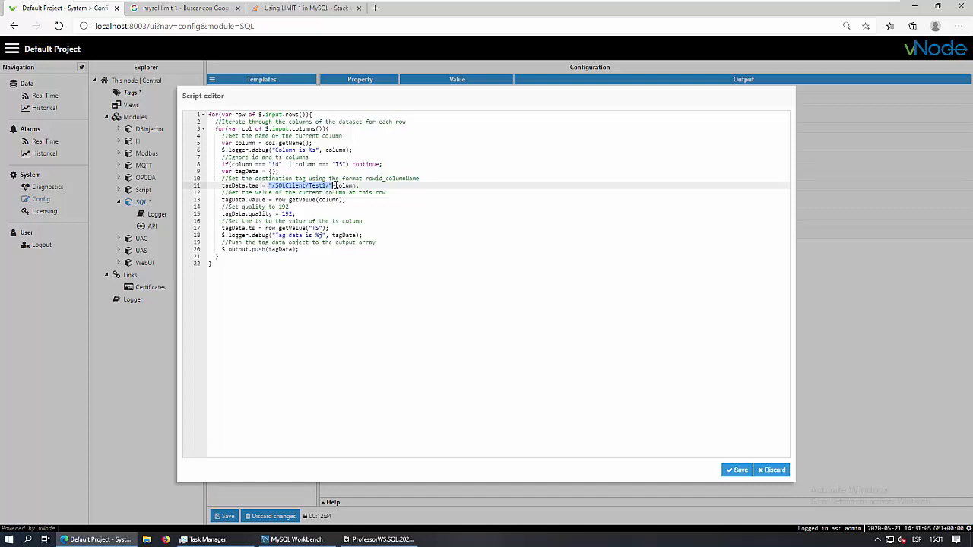
click(358, 186)
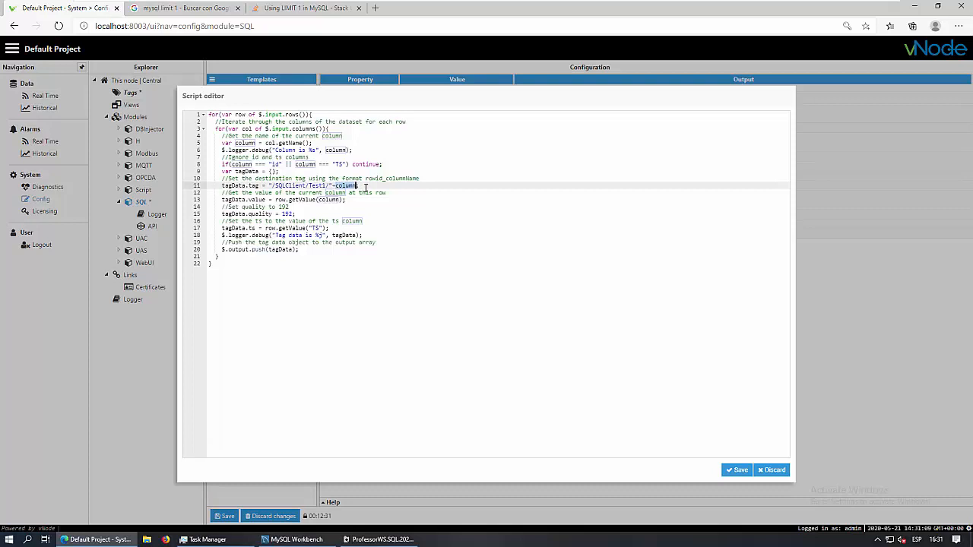
text(;)
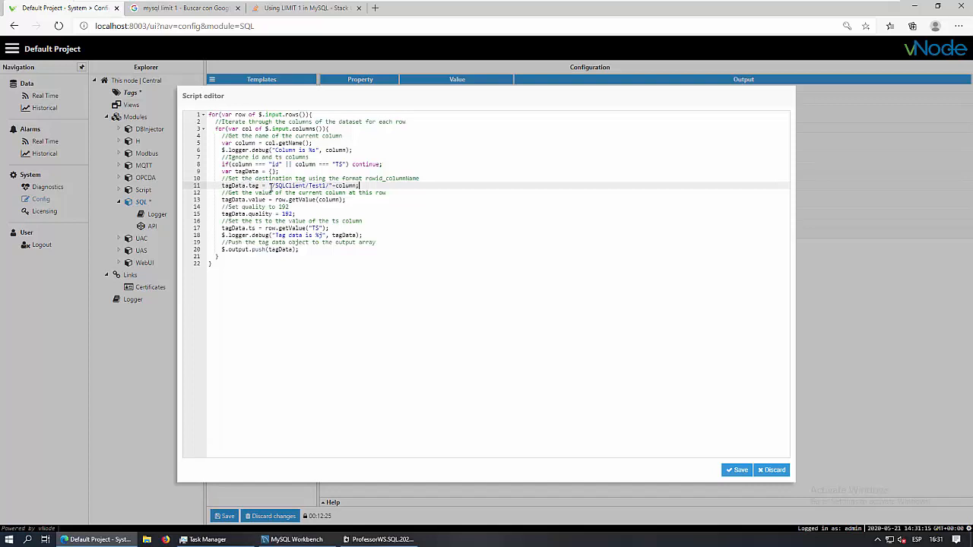
Review the tagData tag path and its value, quality and timestamp assignments, including row.getValue(column)
drag(270, 187, 357, 185)
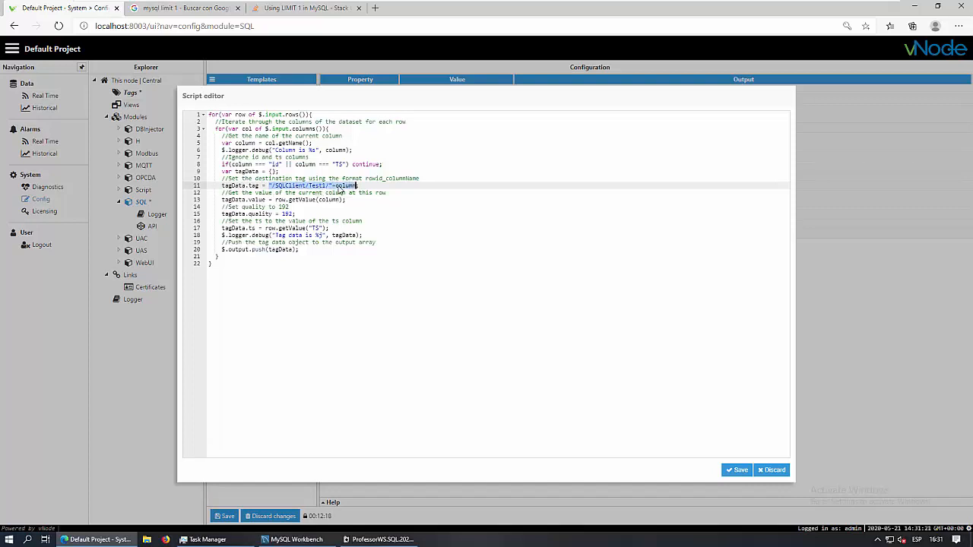
click(329, 185)
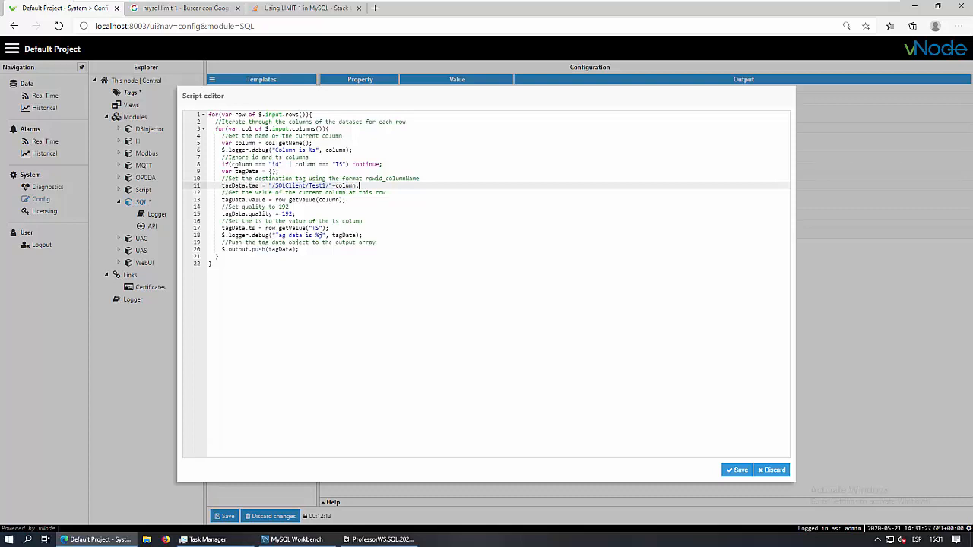
drag(235, 171, 259, 171)
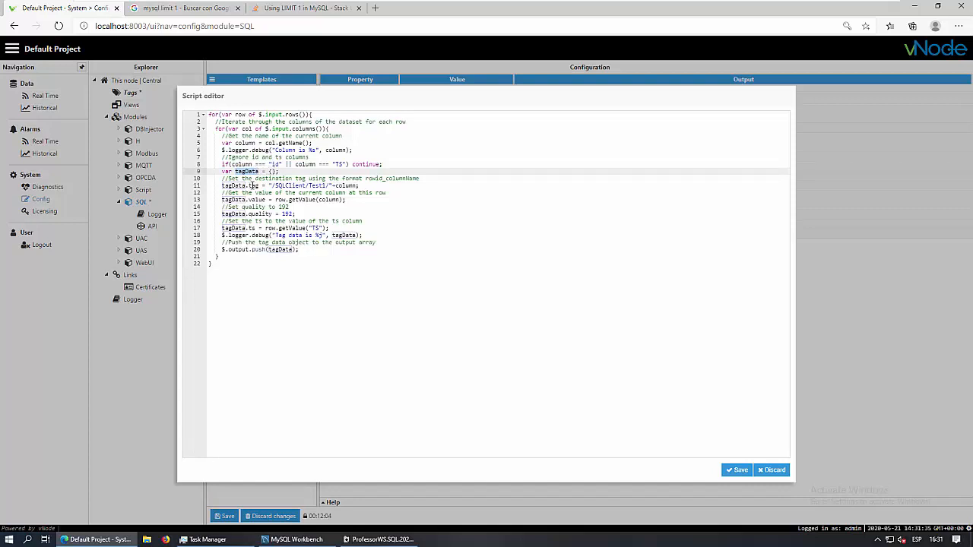
click(252, 185)
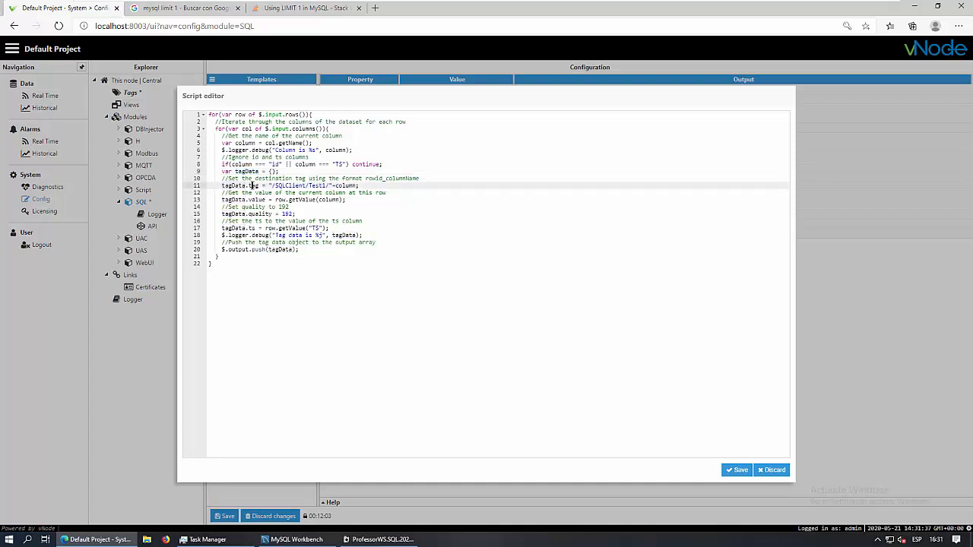
click(251, 200)
click(253, 214)
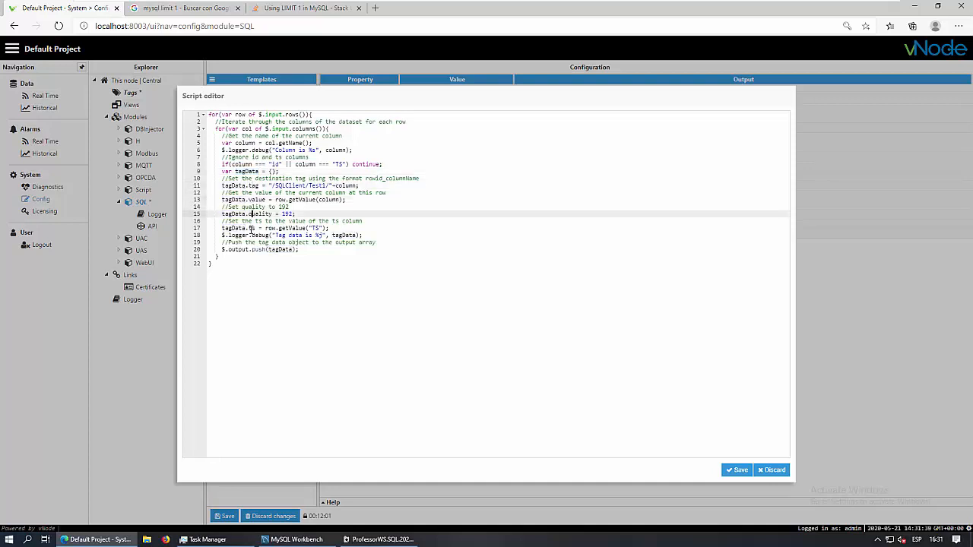
click(251, 227)
click(256, 185)
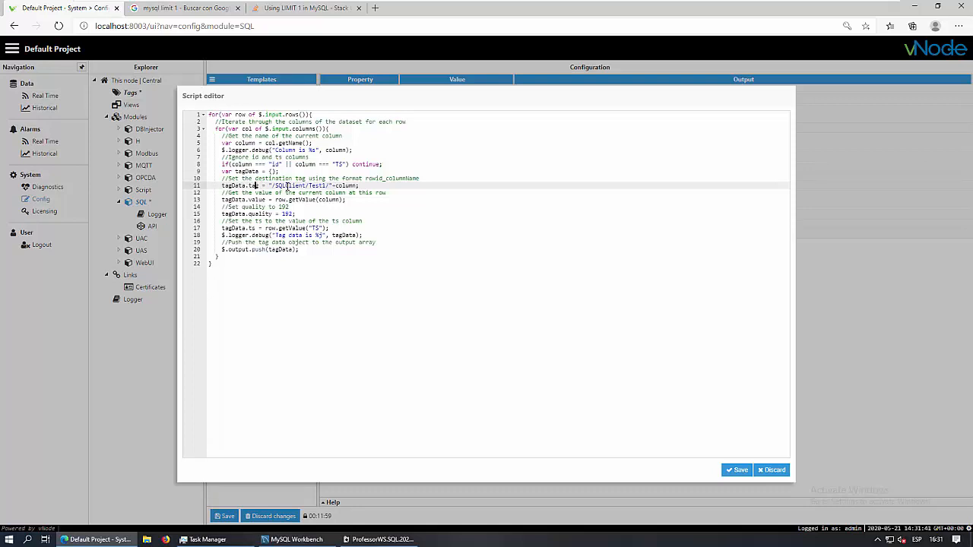
click(251, 200)
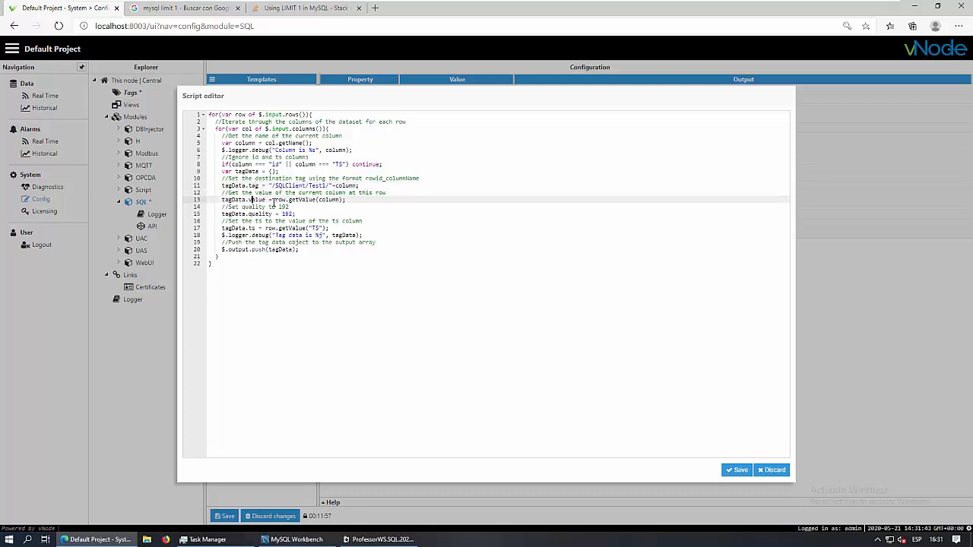
drag(275, 199, 346, 200)
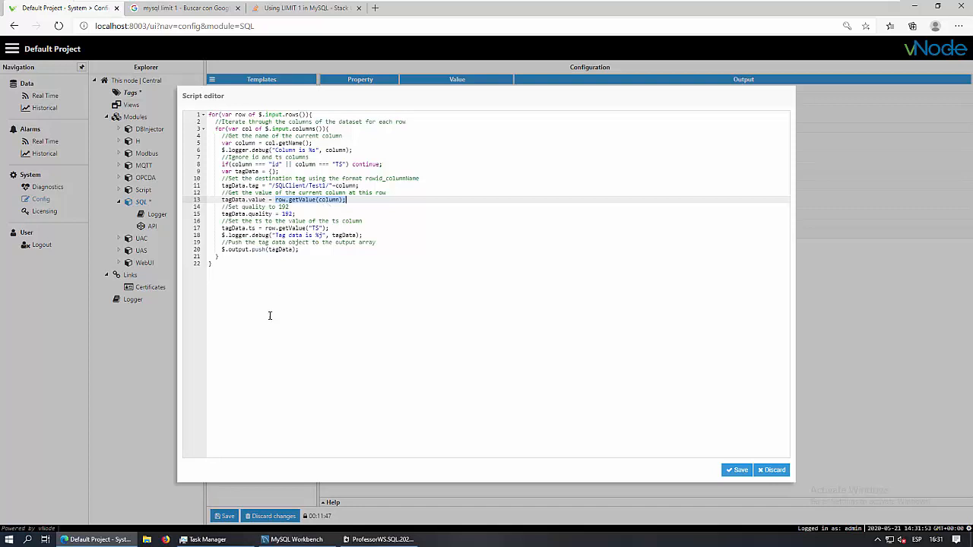
Compare the script with the latest measurements result and check the quality value 192
click(298, 539)
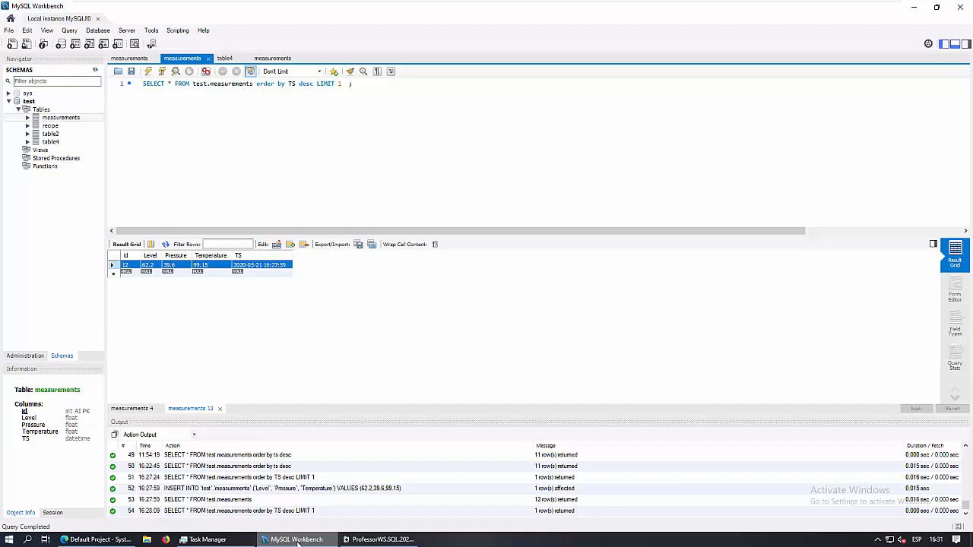
click(299, 542)
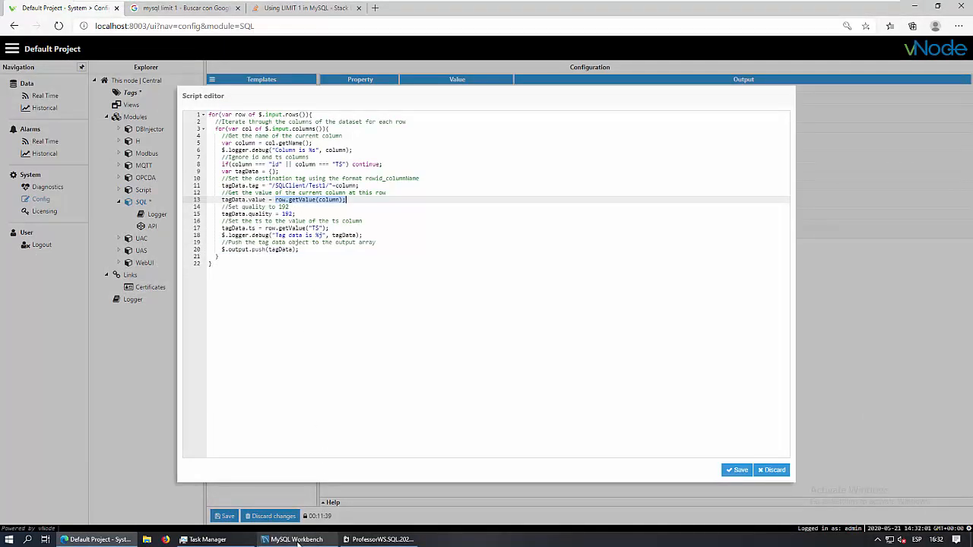
click(298, 539)
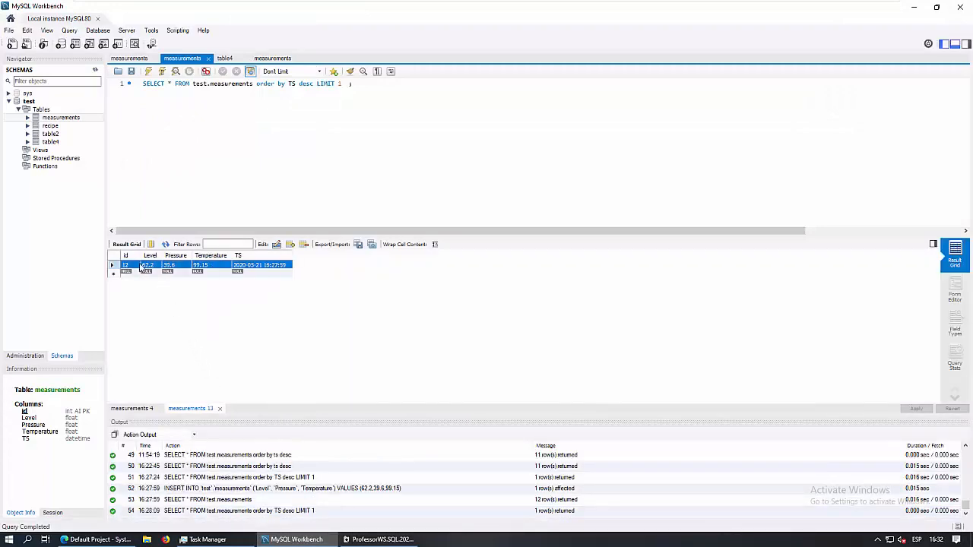
click(295, 542)
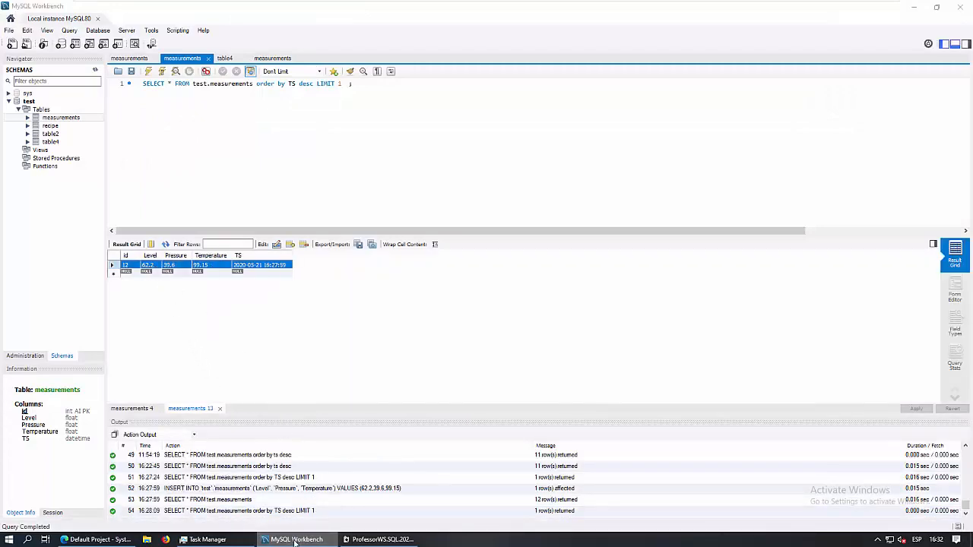
click(251, 199)
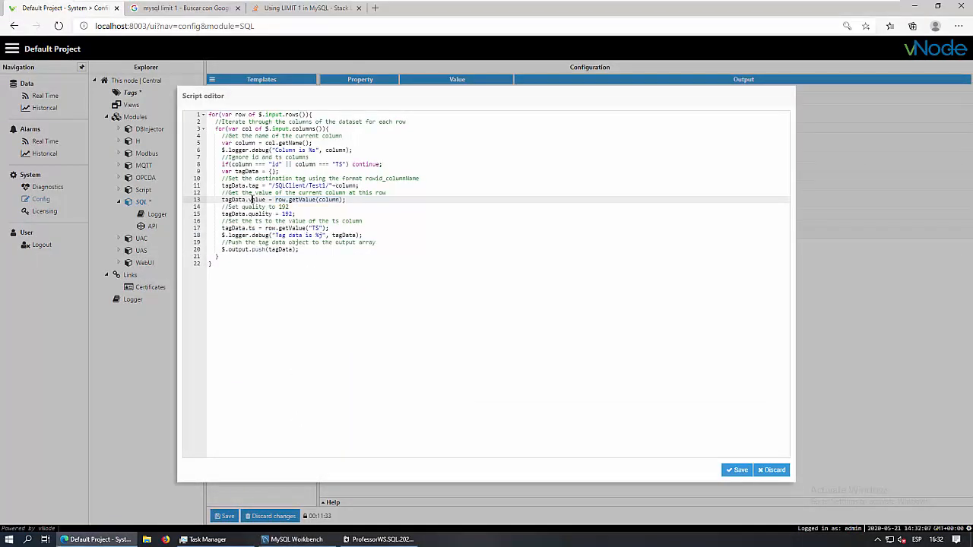
click(259, 214)
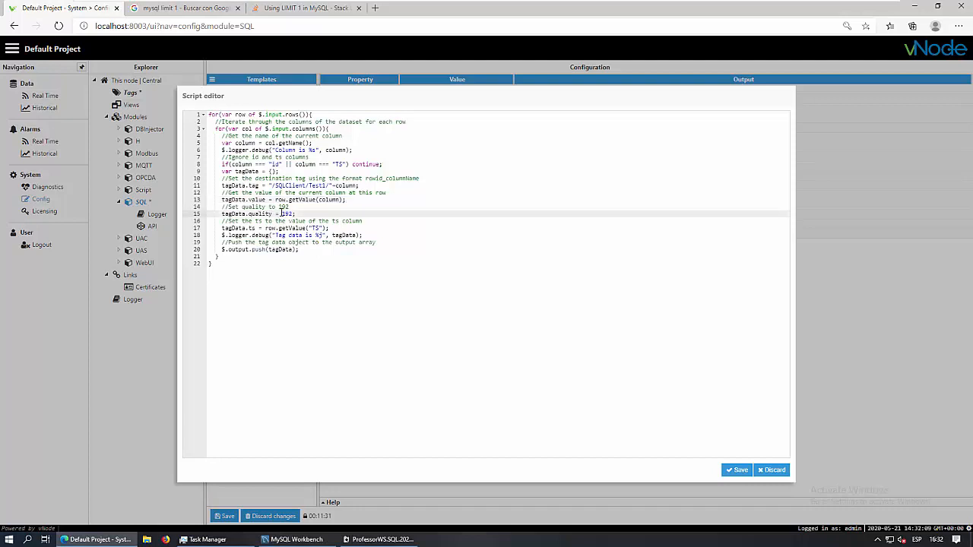
drag(280, 213, 293, 214)
click(299, 214)
Review the ts assignment from the TS column and the push of tagData to the output array
double_click(315, 227)
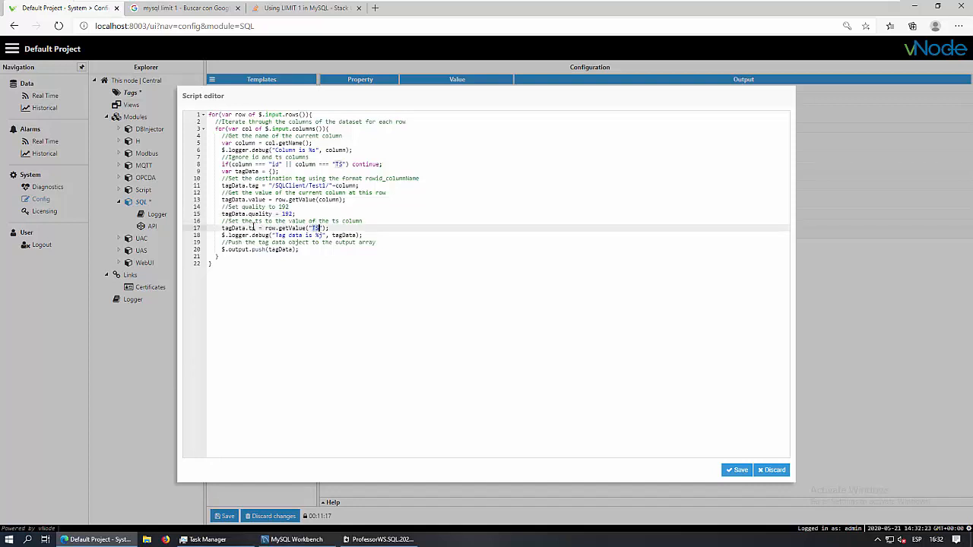
double_click(252, 228)
drag(222, 250, 298, 250)
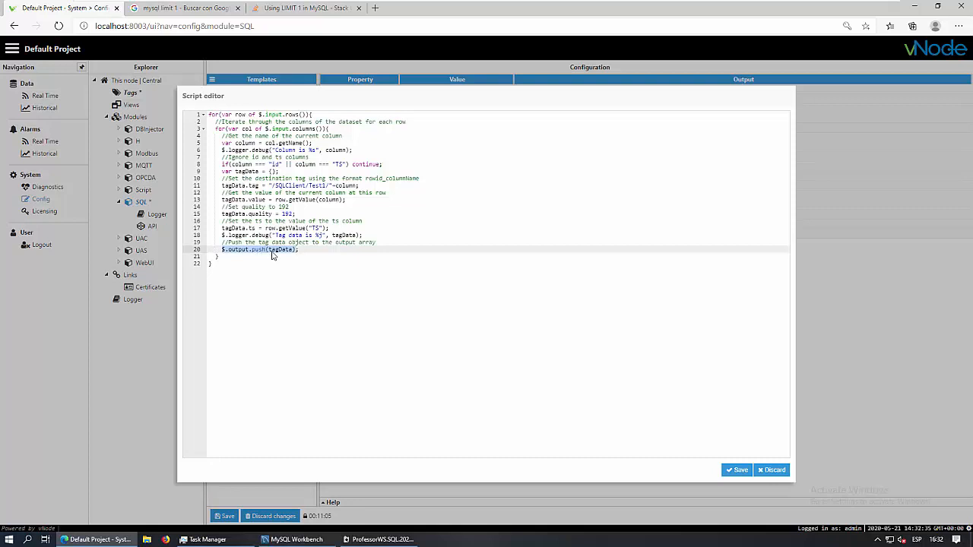
click(269, 250)
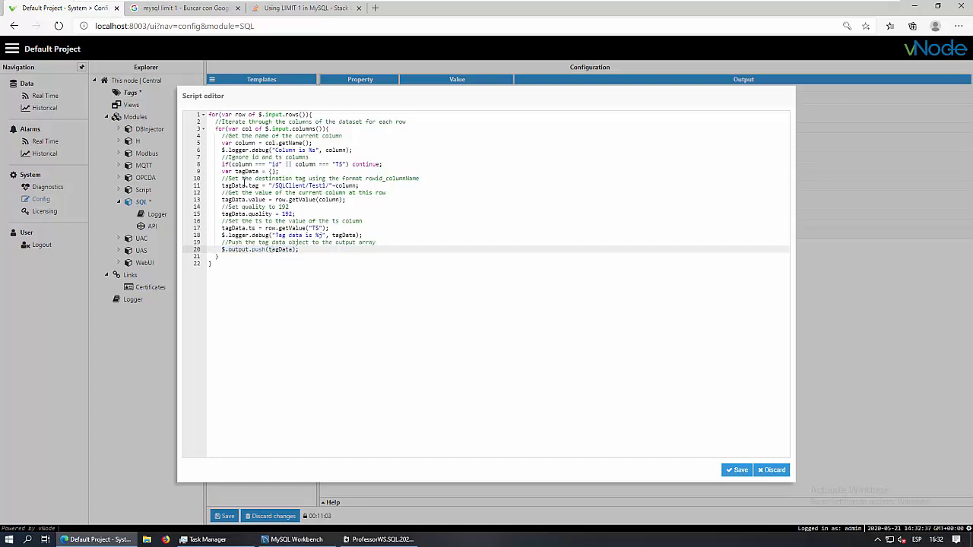
drag(235, 171, 260, 172)
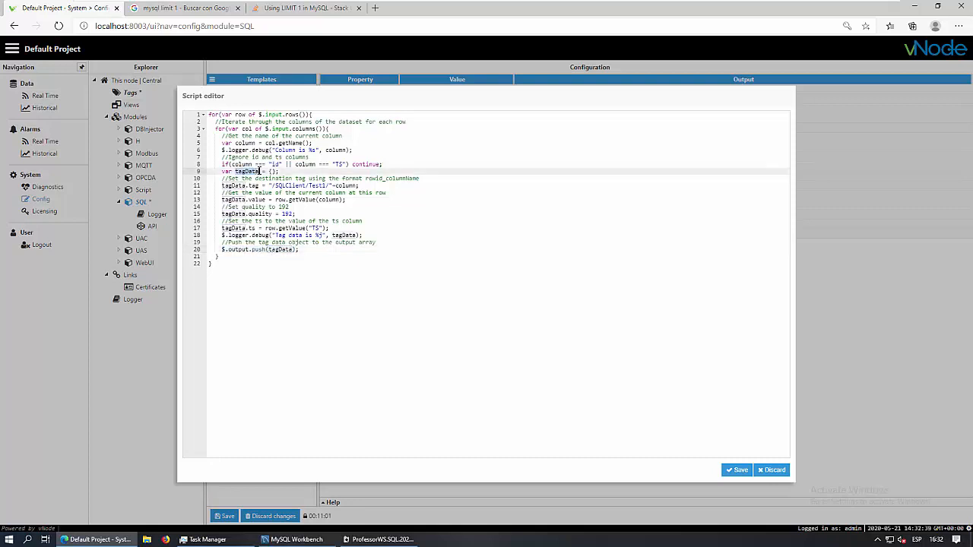
key(Down)
key(Down)
key(Down)
key(Down)
key(Down)
key(Down)
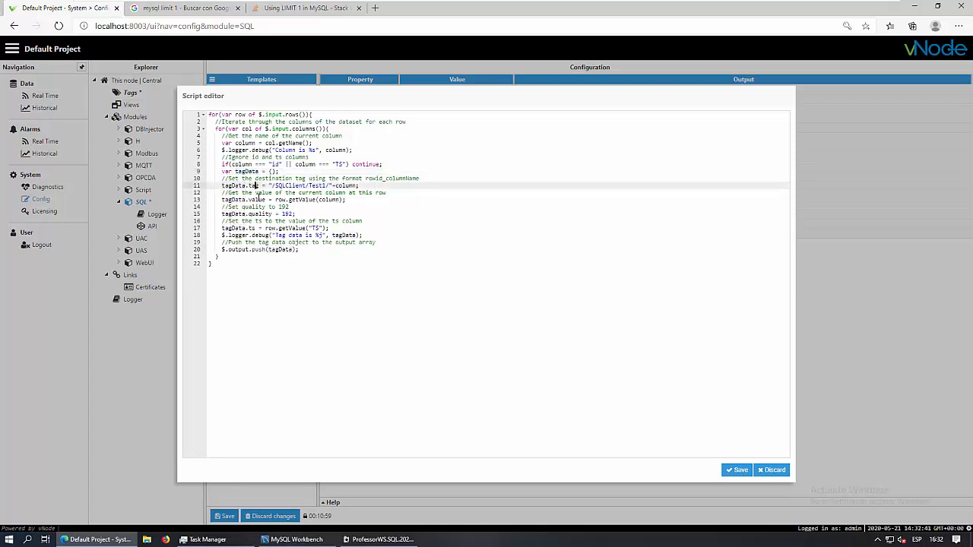
click(253, 228)
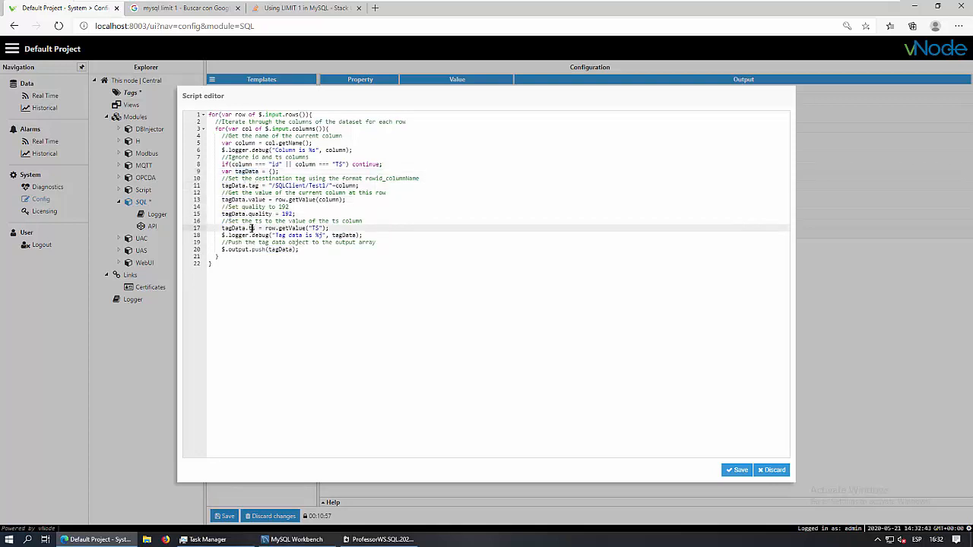
click(271, 250)
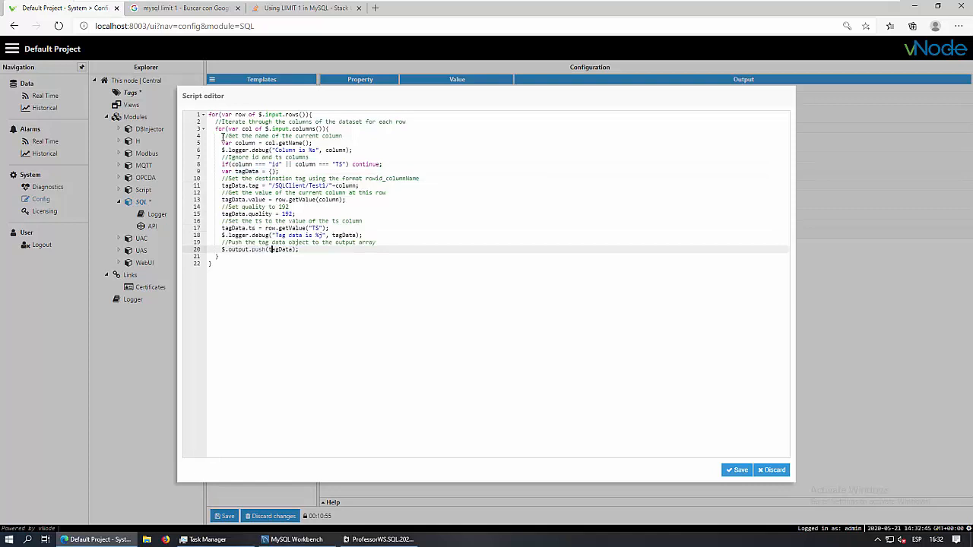
Select the column loop on lines 3–20 and check the LIMIT 1 query in MySQL Workbench
drag(216, 129, 300, 250)
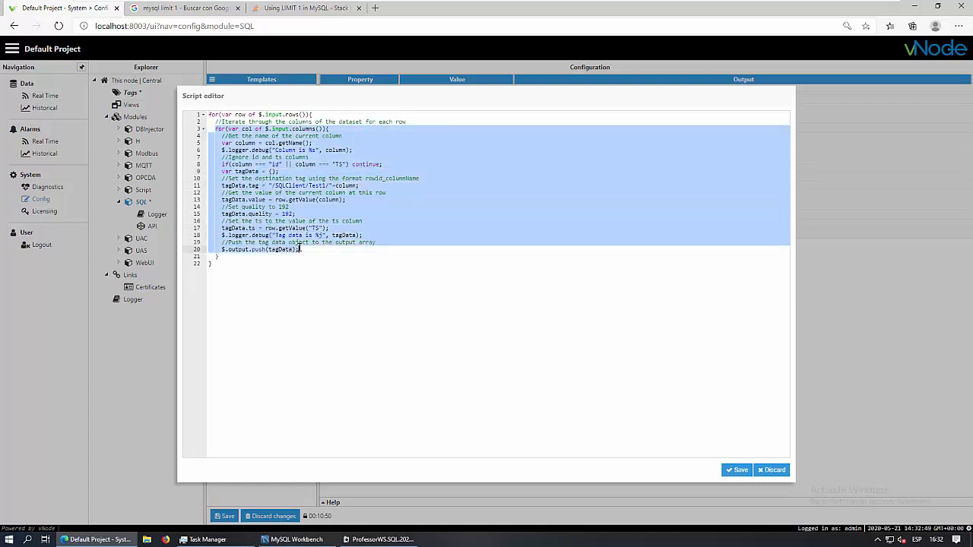
click(288, 540)
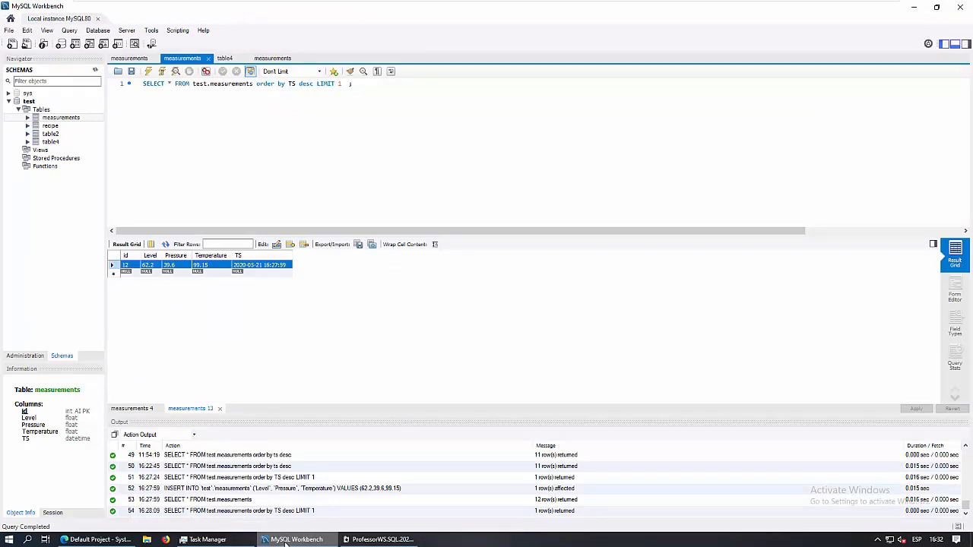
click(285, 539)
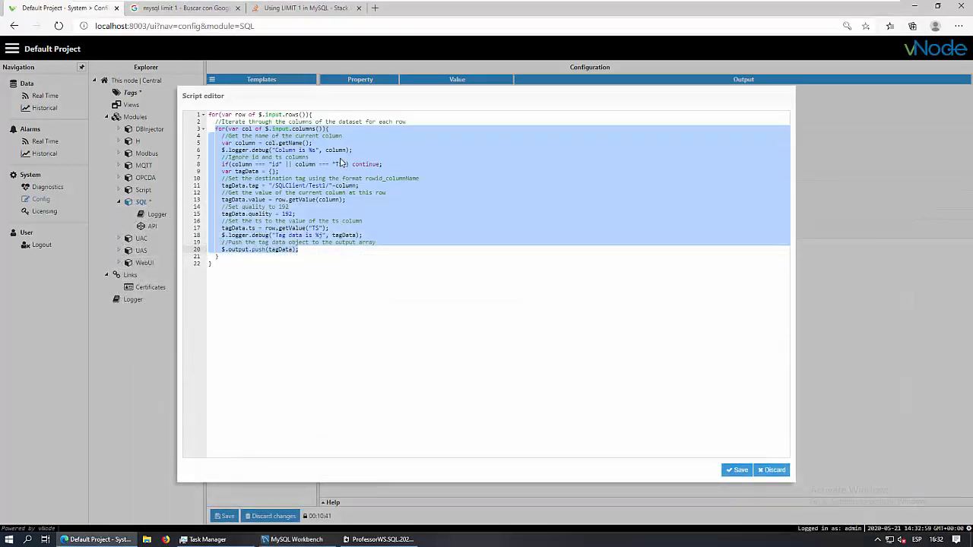
click(336, 164)
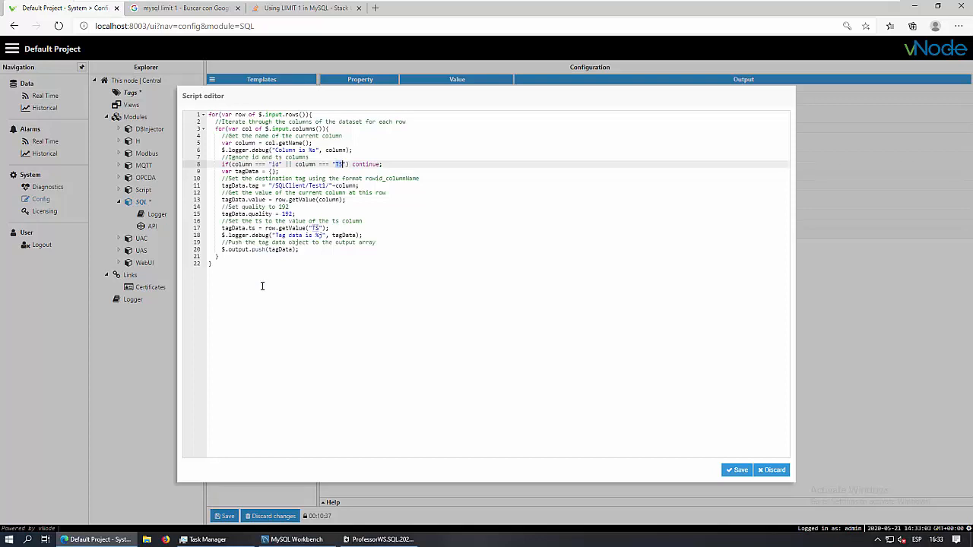
Save the 846-byte parser script and the SQL module settings, restarting the SQL module
click(735, 470)
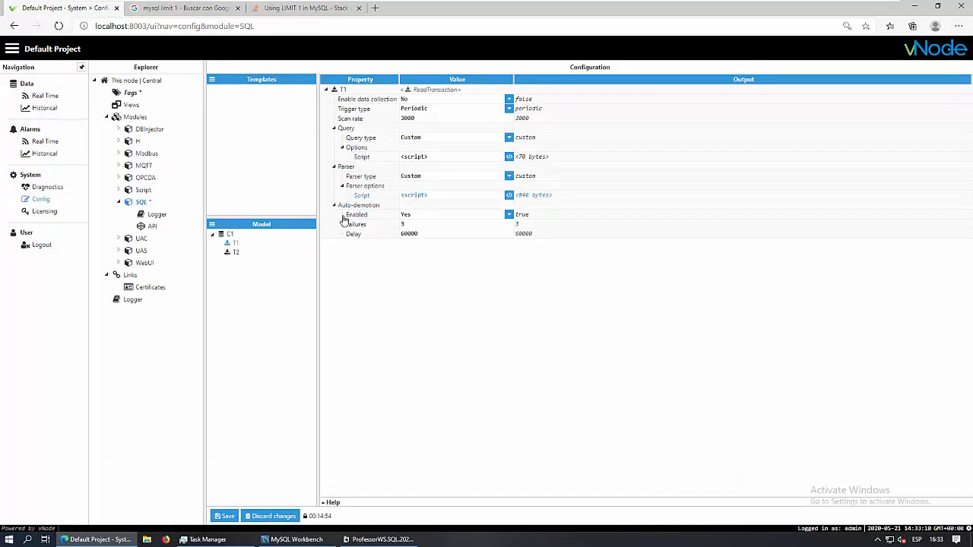
click(224, 517)
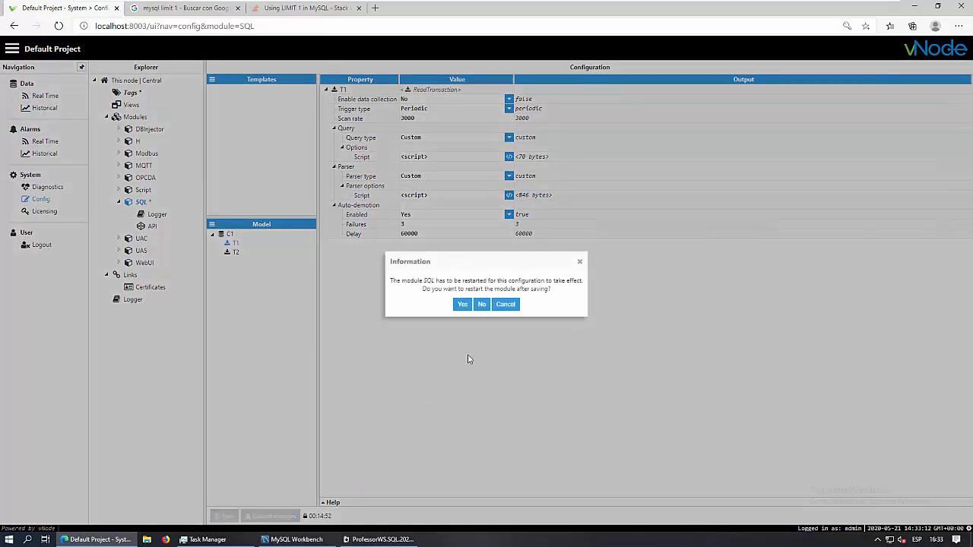
click(462, 304)
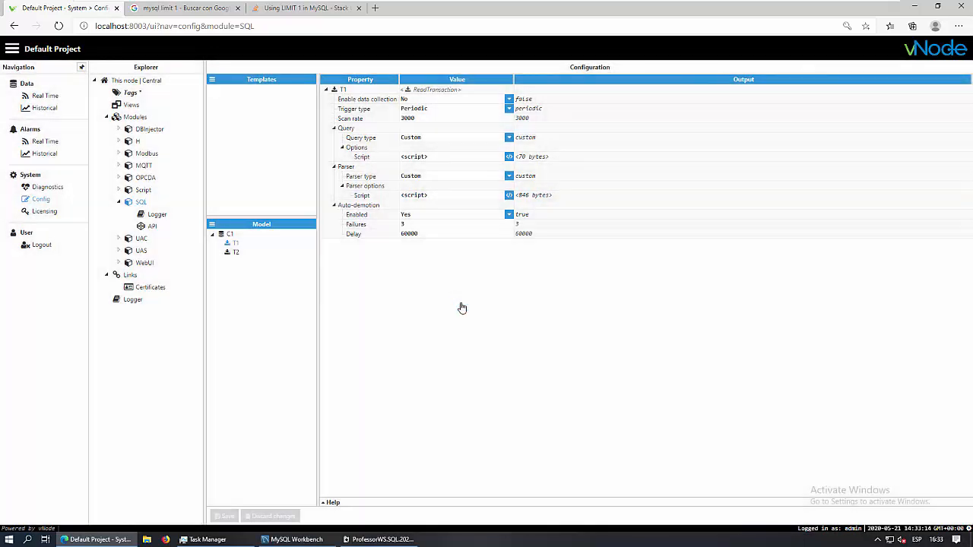
Check the Real Time tag values, then show the SQLClient tag group's properties in Config > Tags
click(131, 94)
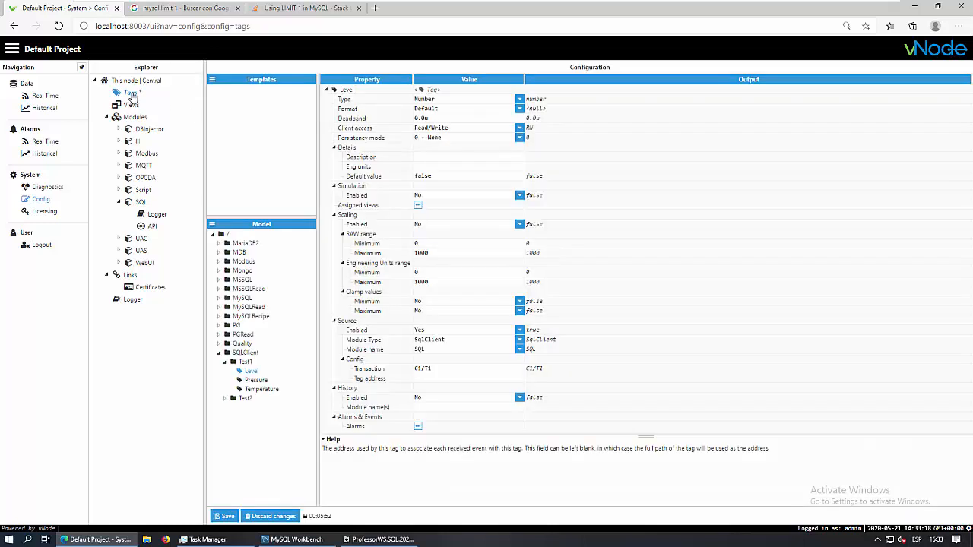
click(45, 97)
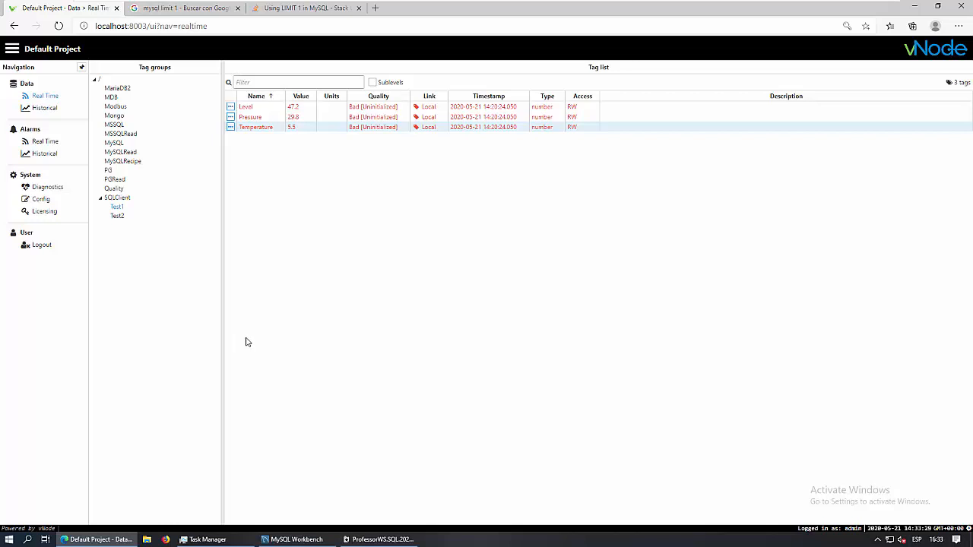
click(44, 201)
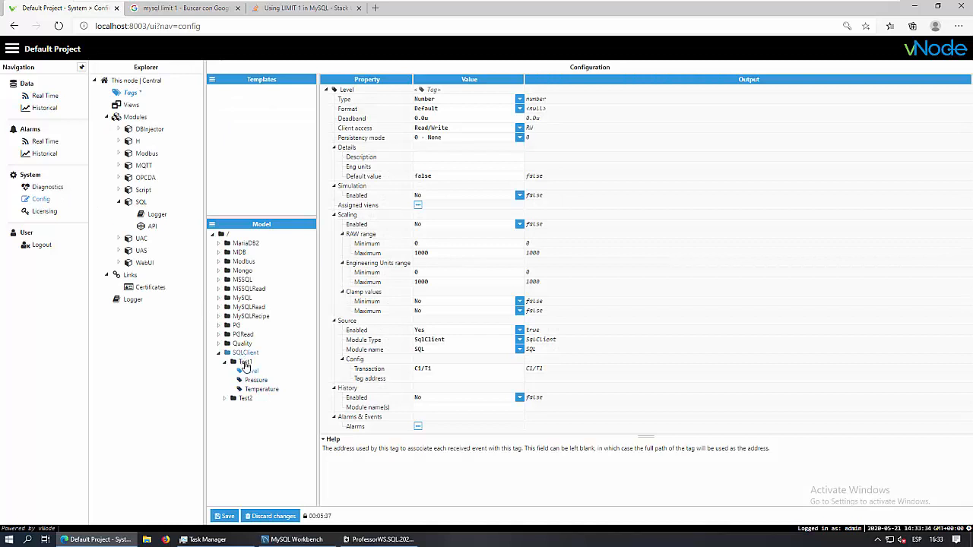
click(245, 354)
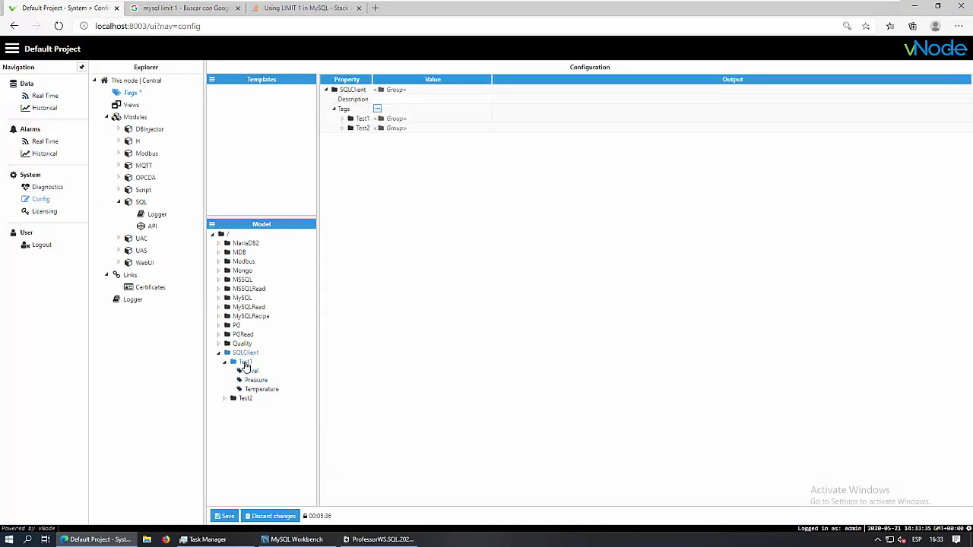
Set Enable data collection to Yes for SQL transaction C1 > T1
click(141, 203)
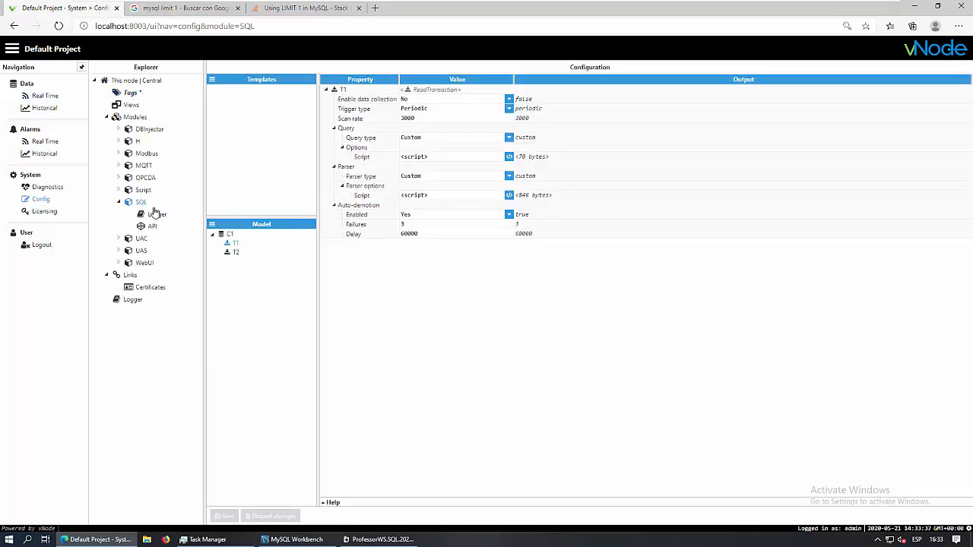
click(229, 234)
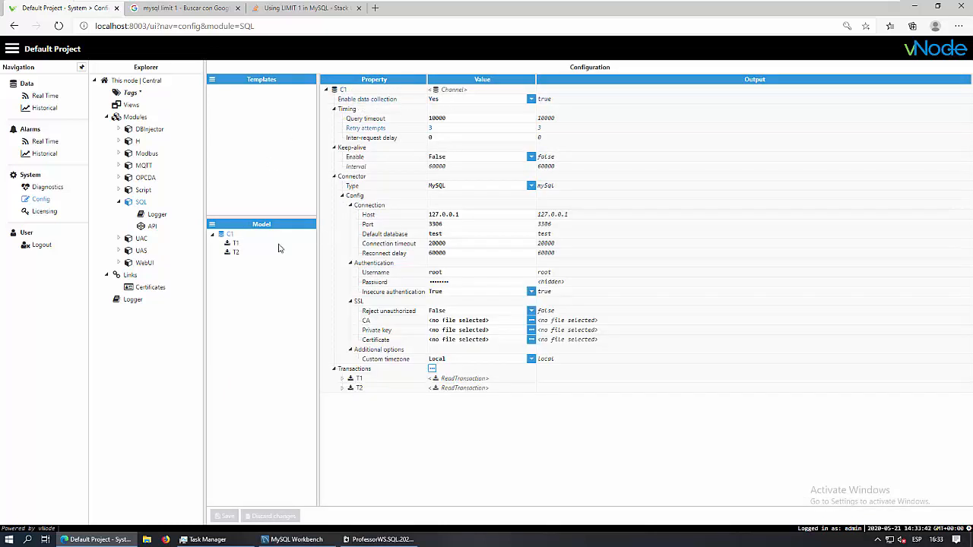
click(236, 244)
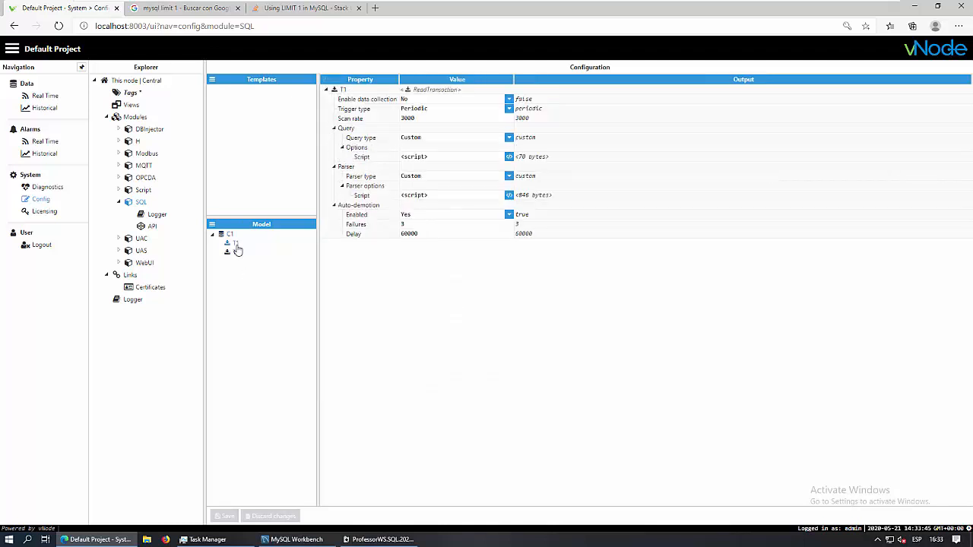
click(508, 103)
click(433, 120)
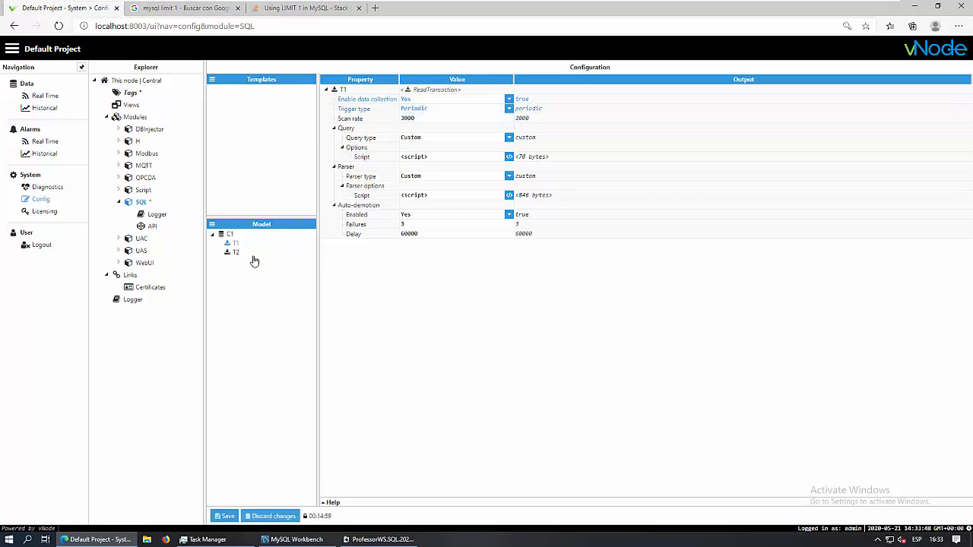
click(235, 253)
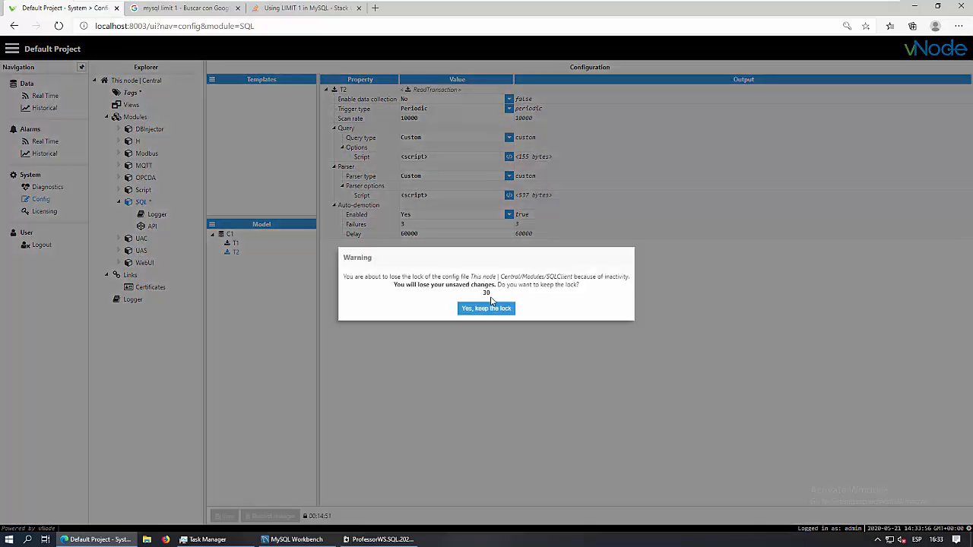
Keep the configuration lock, save and restart the SQL module, and save the tag configuration
click(475, 308)
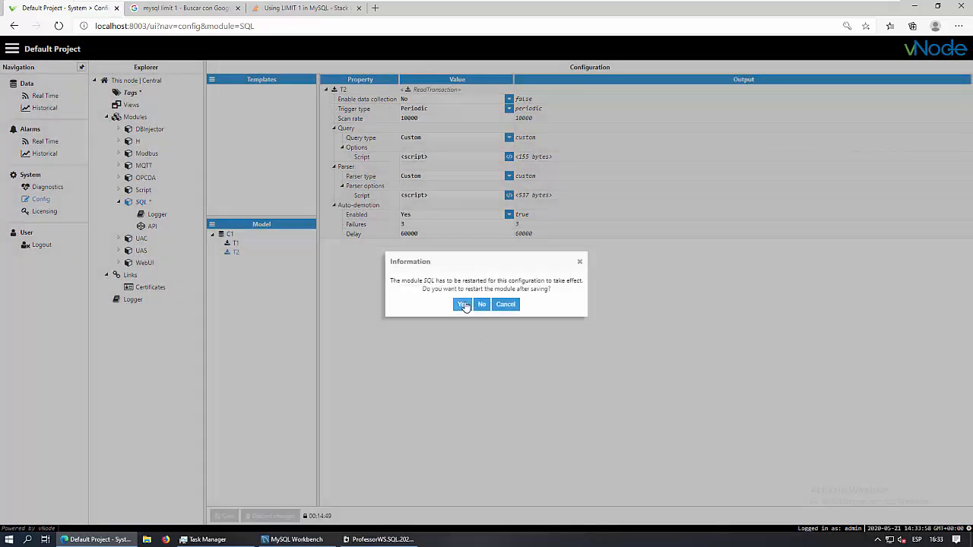
click(462, 305)
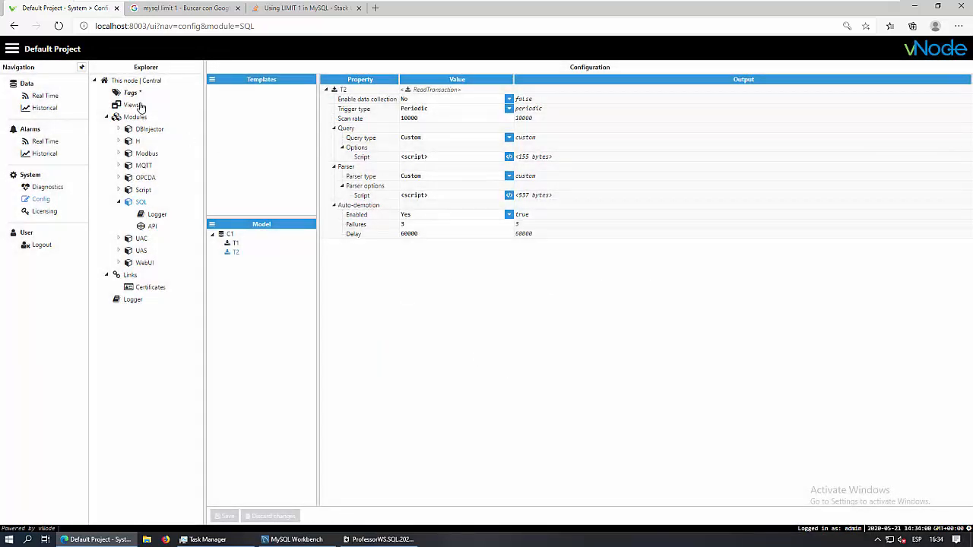
click(132, 93)
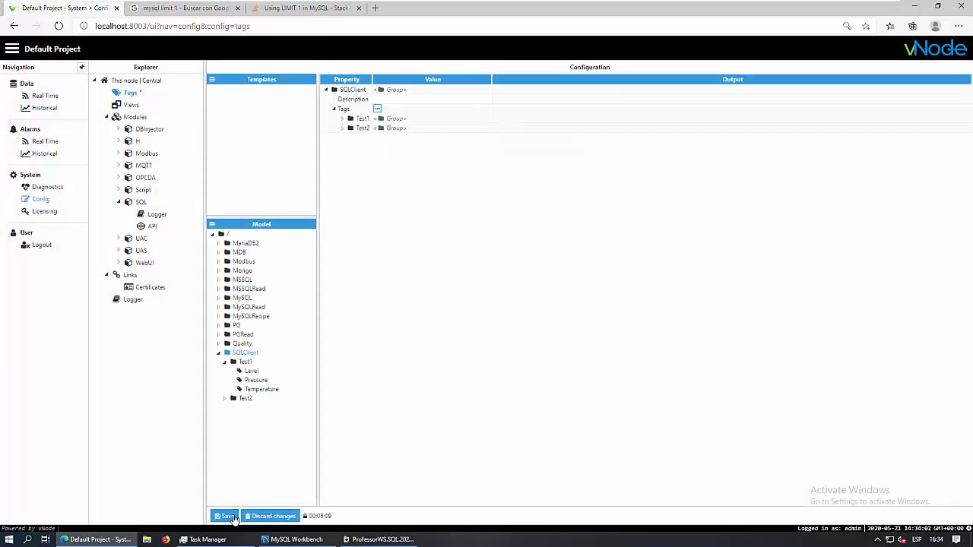
click(228, 515)
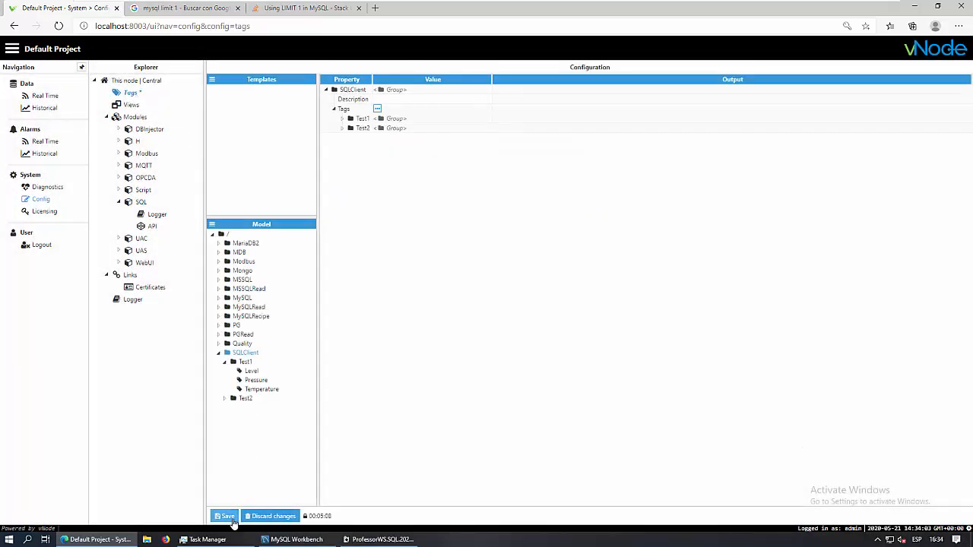
Verify SQLClient/Test1 reads Level 62.2, Pressure 39.6, Temperature 99.15 in Real Time, then switch to MySQL Workbench
click(45, 96)
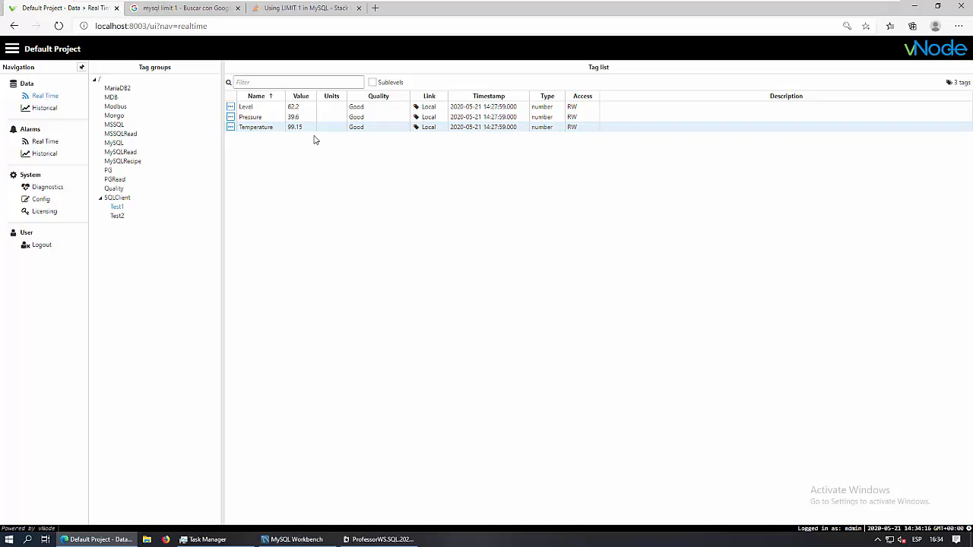
click(301, 541)
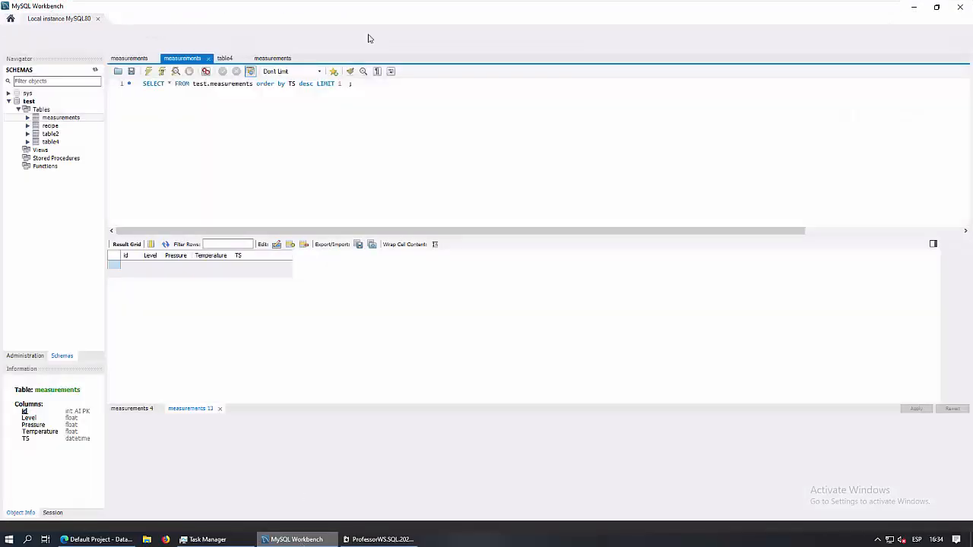
Change the INSERT values to (3.5, 9.1, 77.5) and execute it to add measurements row 13
click(937, 7)
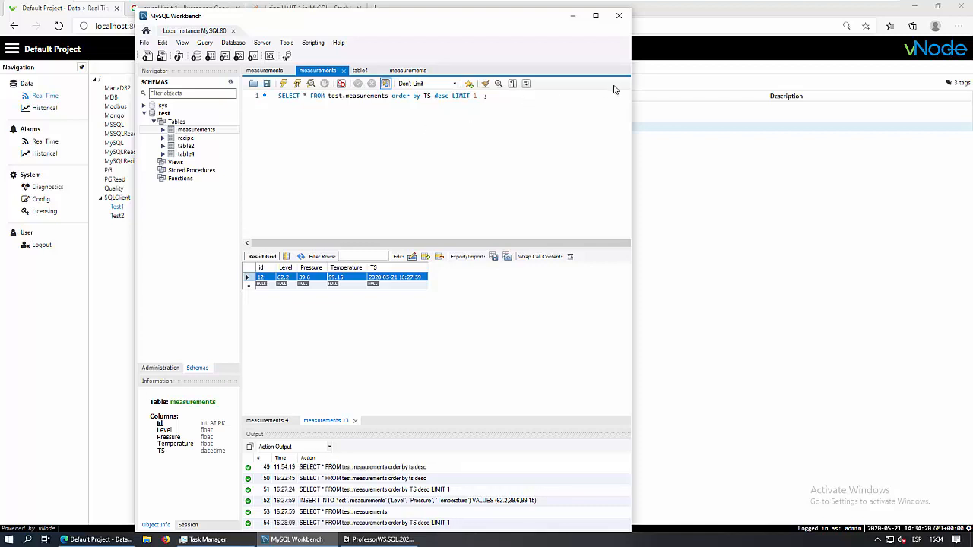
drag(443, 18, 679, 79)
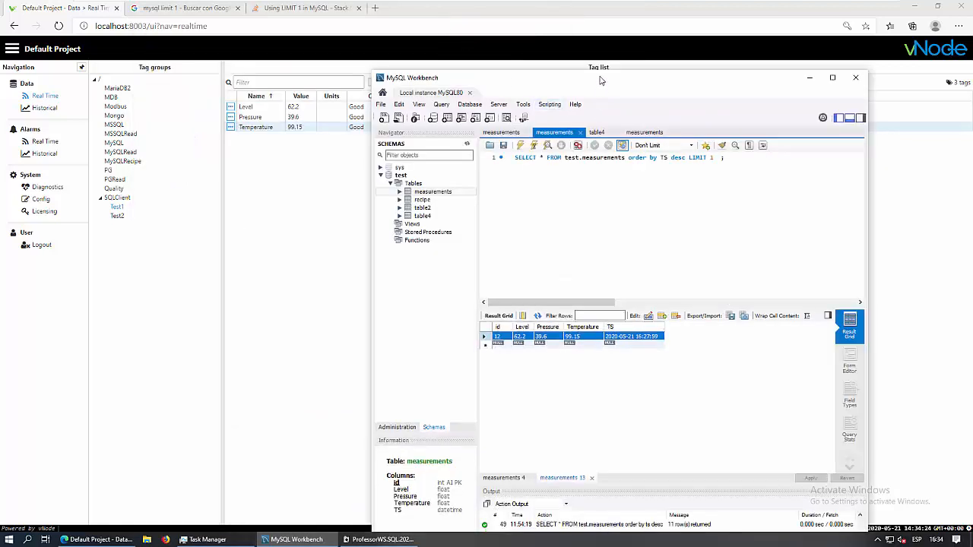
drag(600, 79, 604, 42)
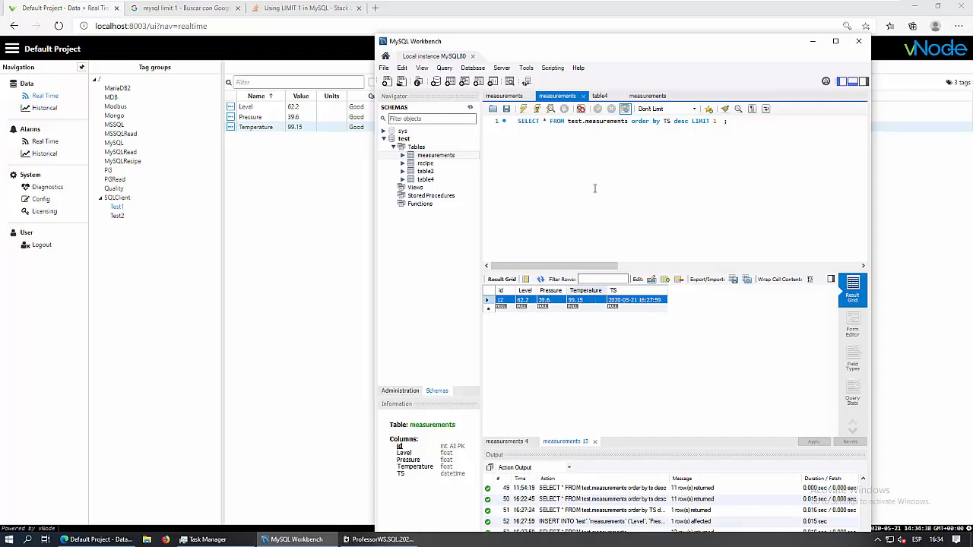
click(507, 97)
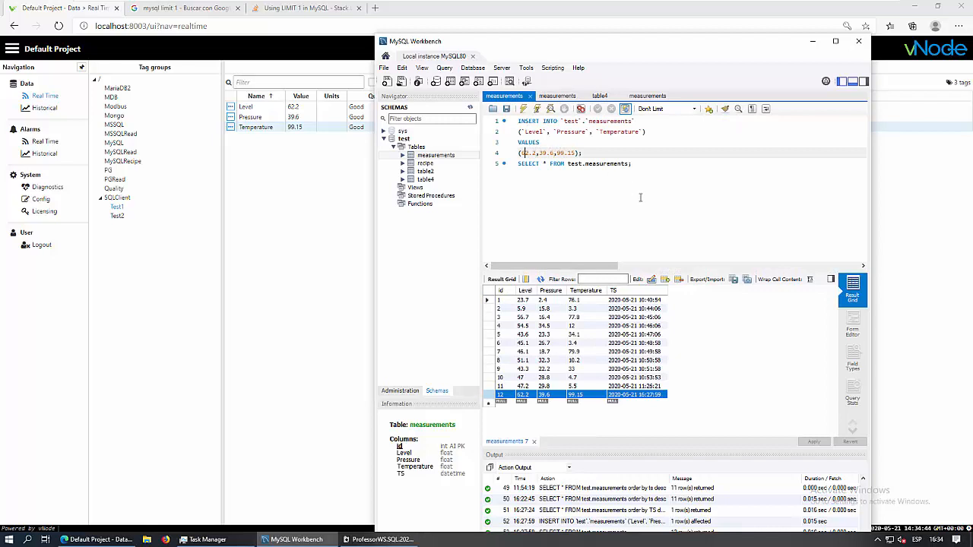
key(BackSpace)
key(BackSpace)
text(5)
key(Delete)
key(Delete)
key(Delete)
key(Delete)
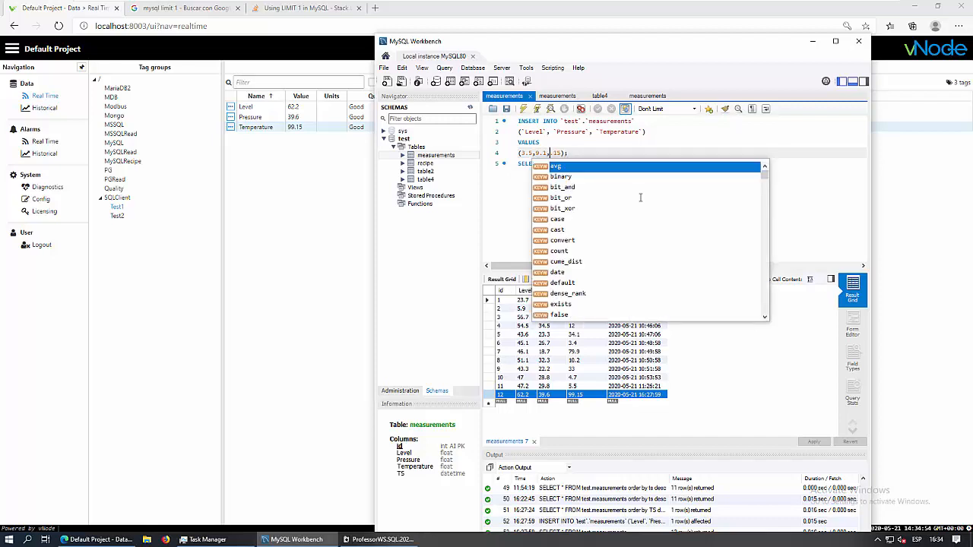
text(77.)
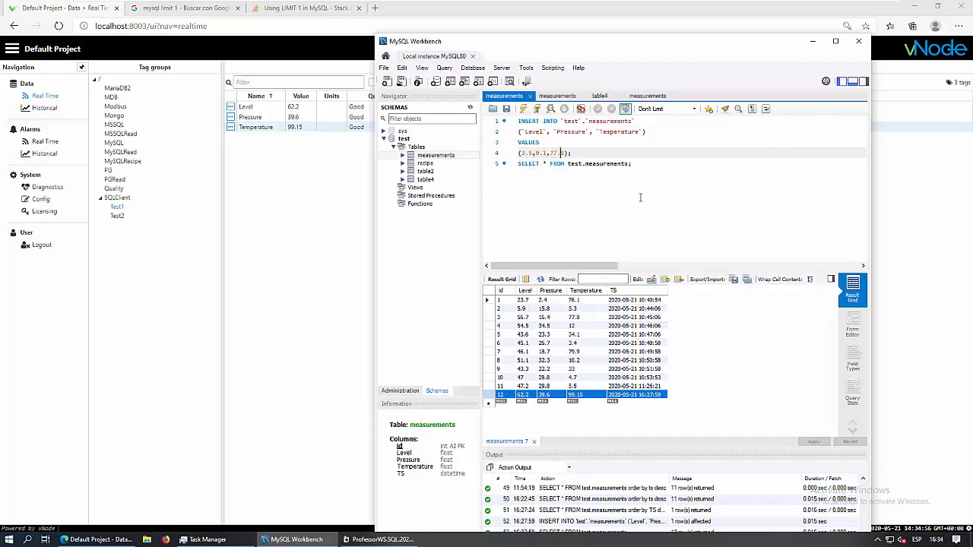
click(524, 110)
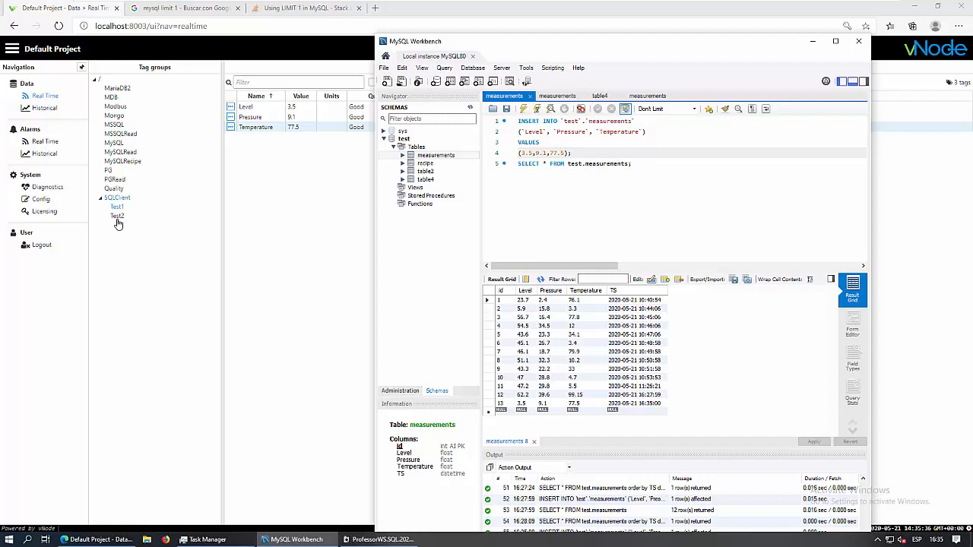
Bring up the table4 query results in MySQL Workbench, then go to vNode's Diagnostics page
click(41, 199)
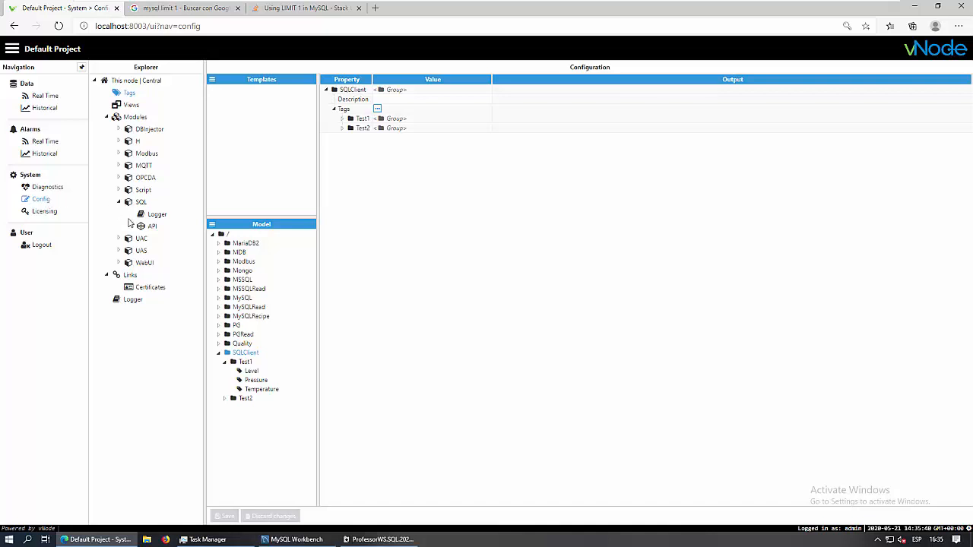
click(298, 539)
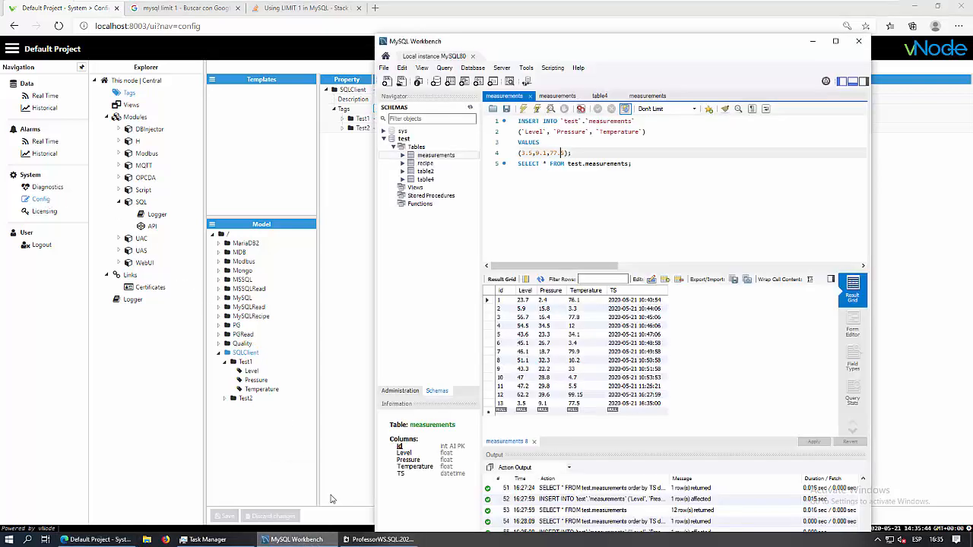
click(599, 97)
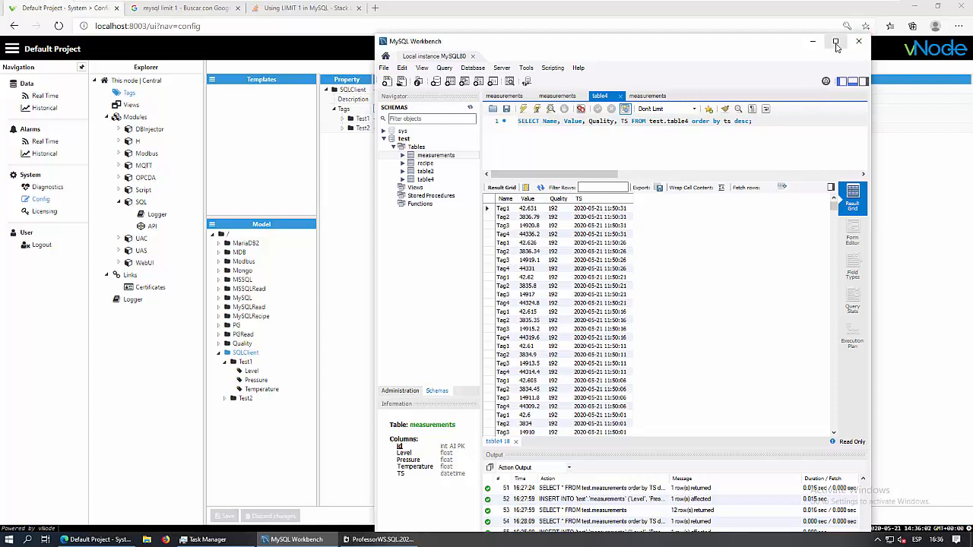
click(47, 187)
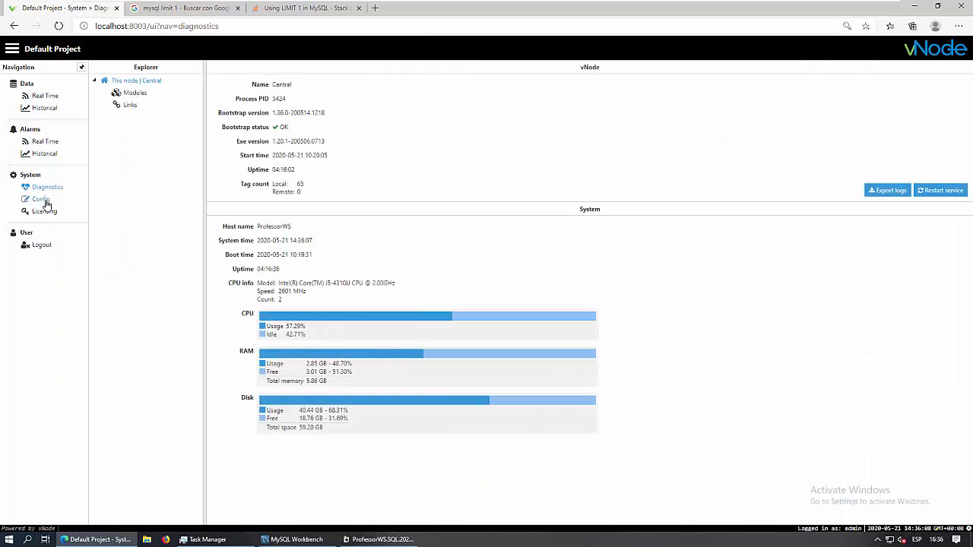
Start the Script module from the Diagnostics module list, then return to MySQL Workbench
click(133, 94)
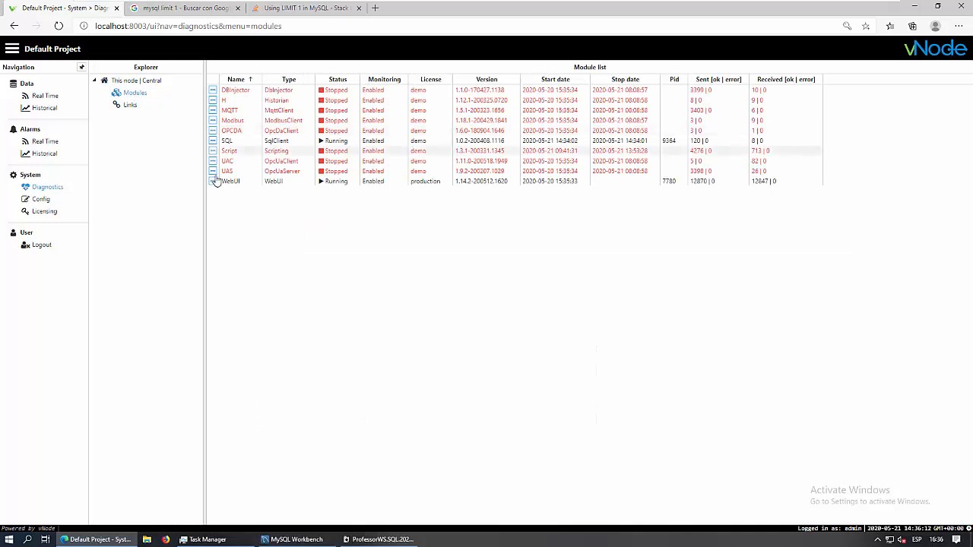
click(212, 152)
click(225, 166)
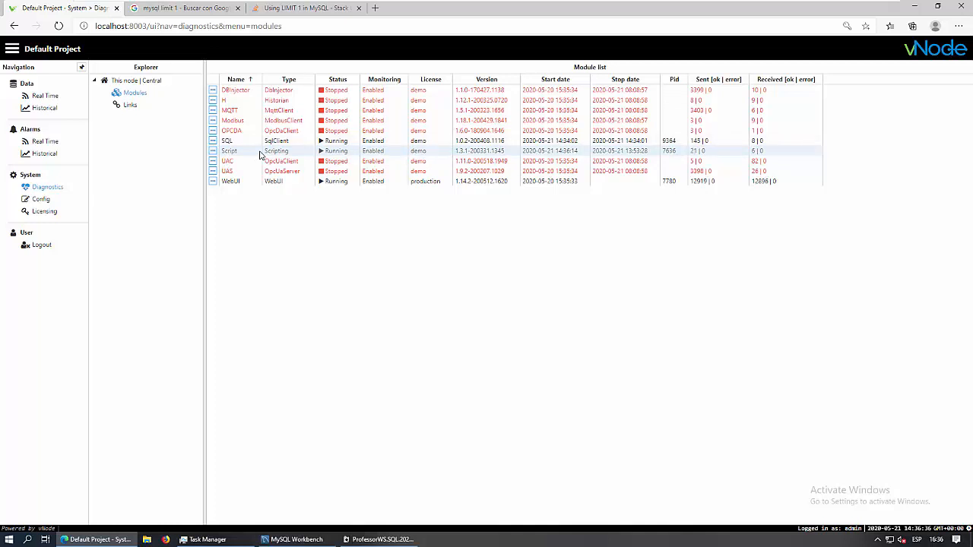
click(296, 539)
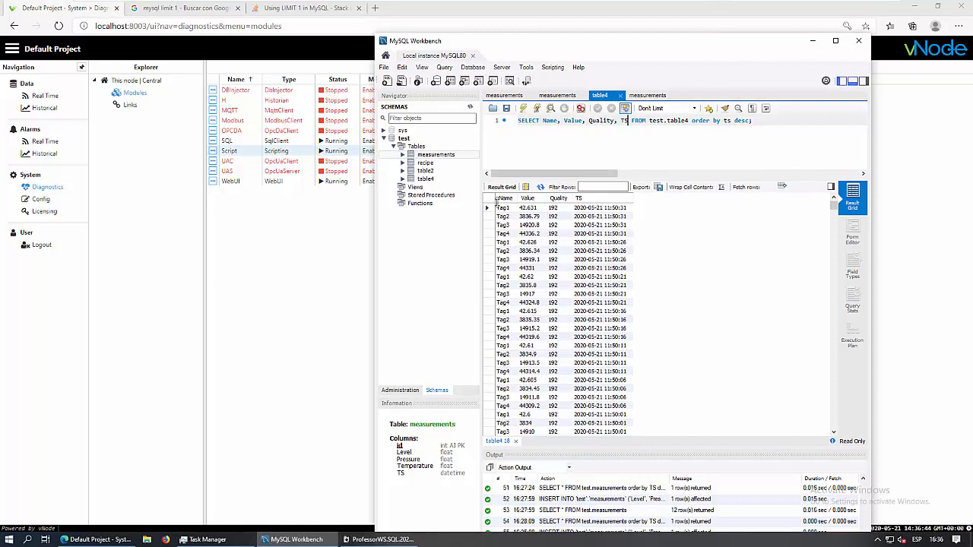
Re-run the table4 query three times until Tag1–Tag4 rows reach 16:37:20, then return to vNode Config
click(523, 89)
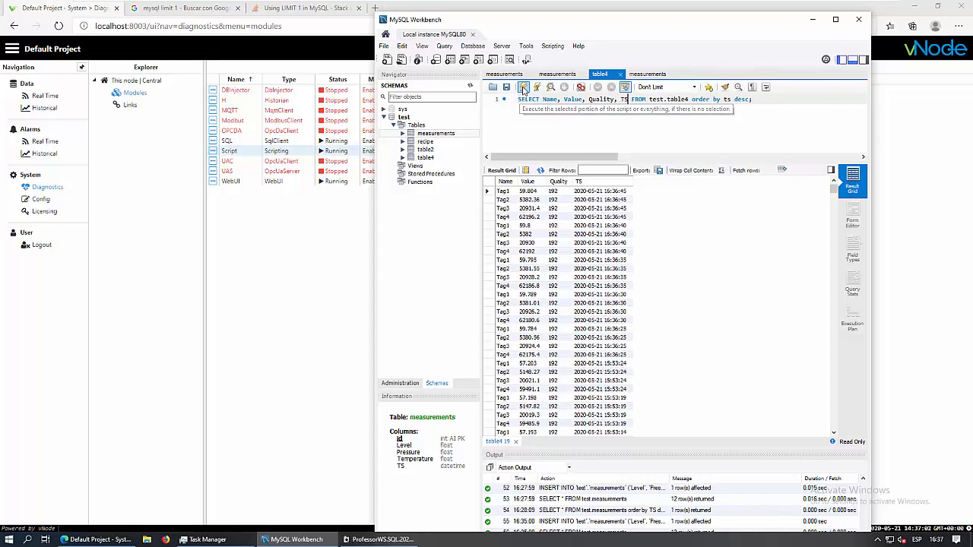
click(523, 88)
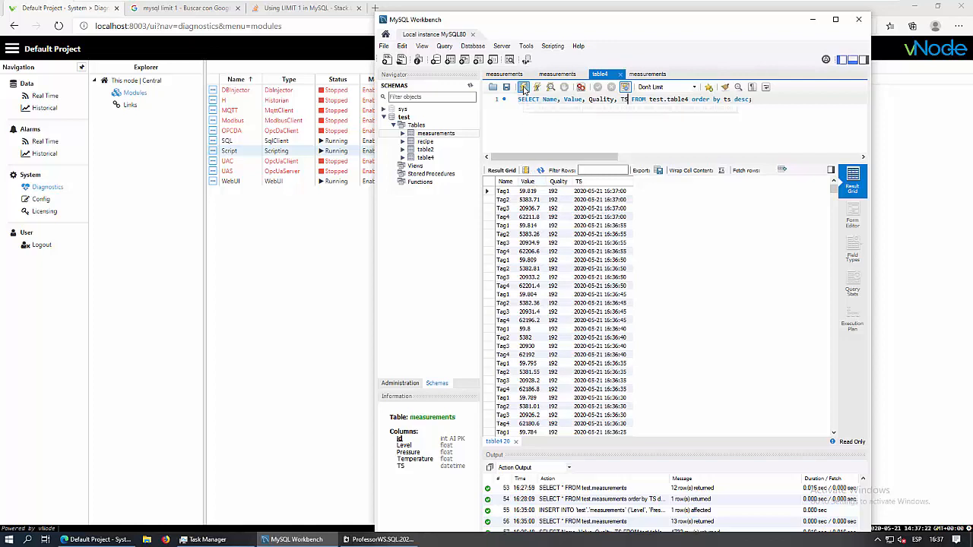
click(523, 86)
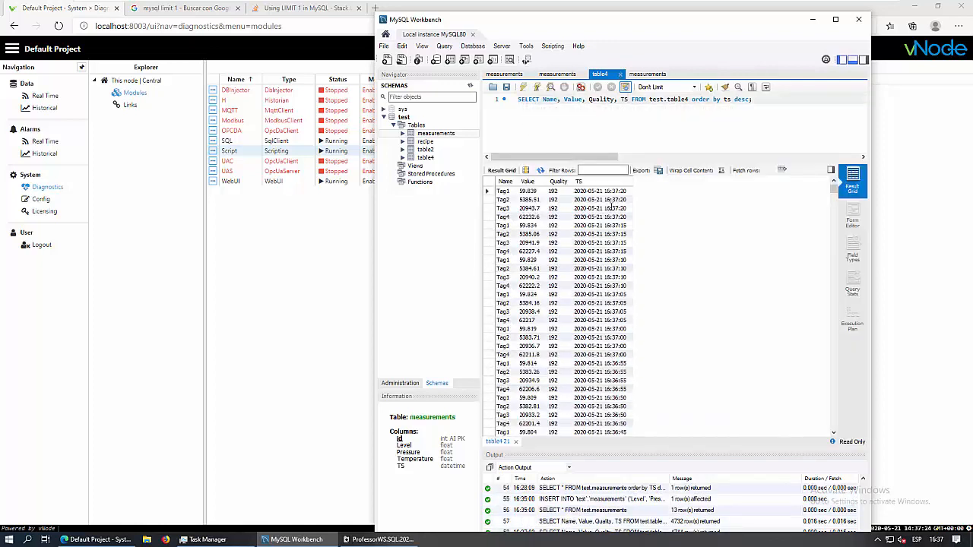
click(42, 200)
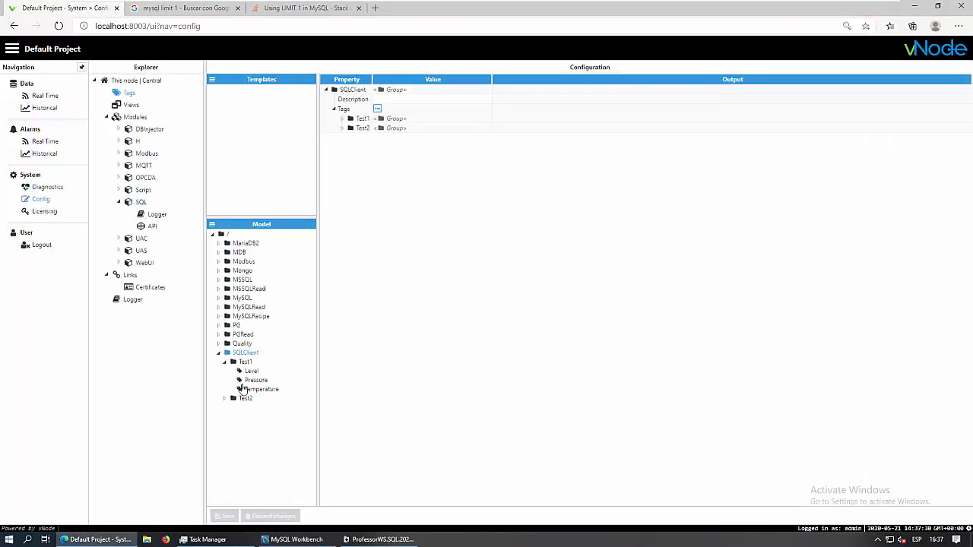
Set Enable data collection to No for SQL transaction T1
click(139, 203)
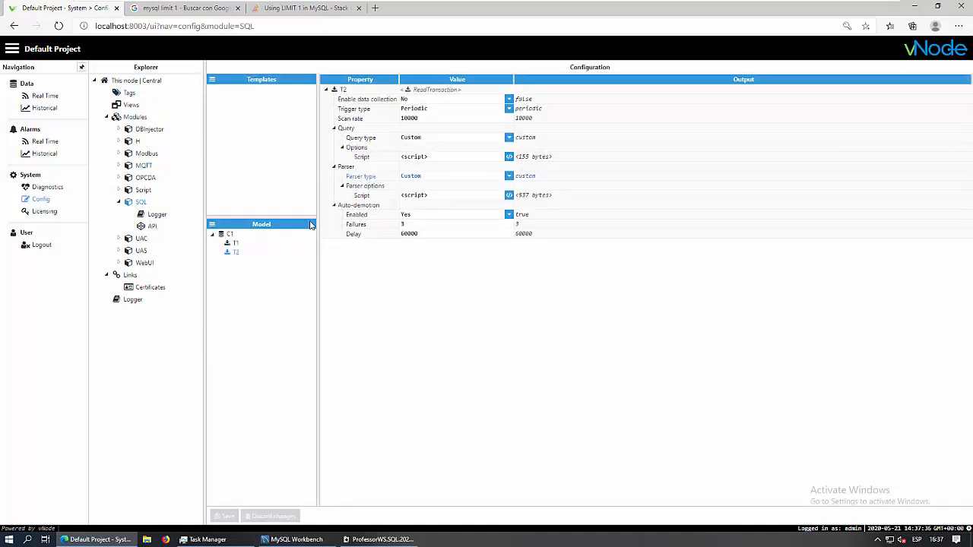
click(234, 244)
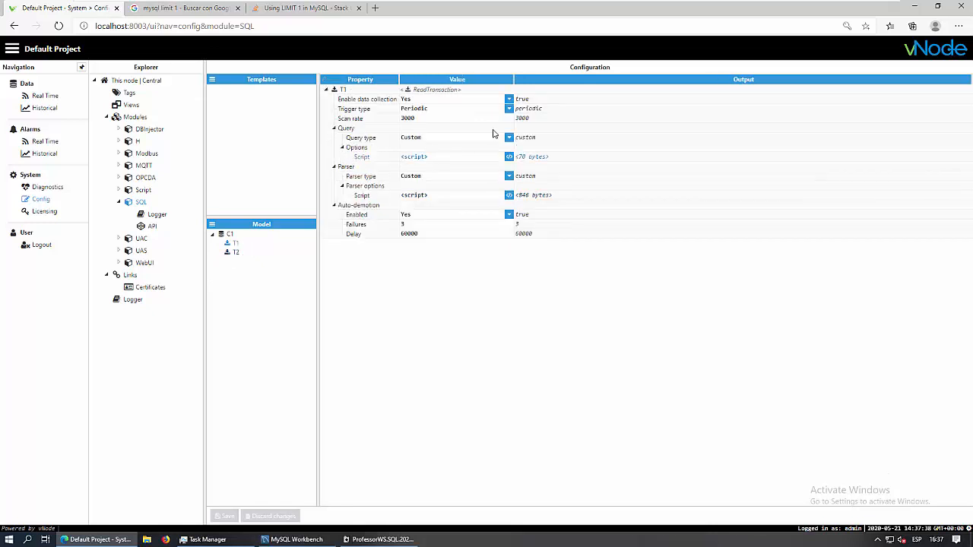
click(508, 100)
click(508, 99)
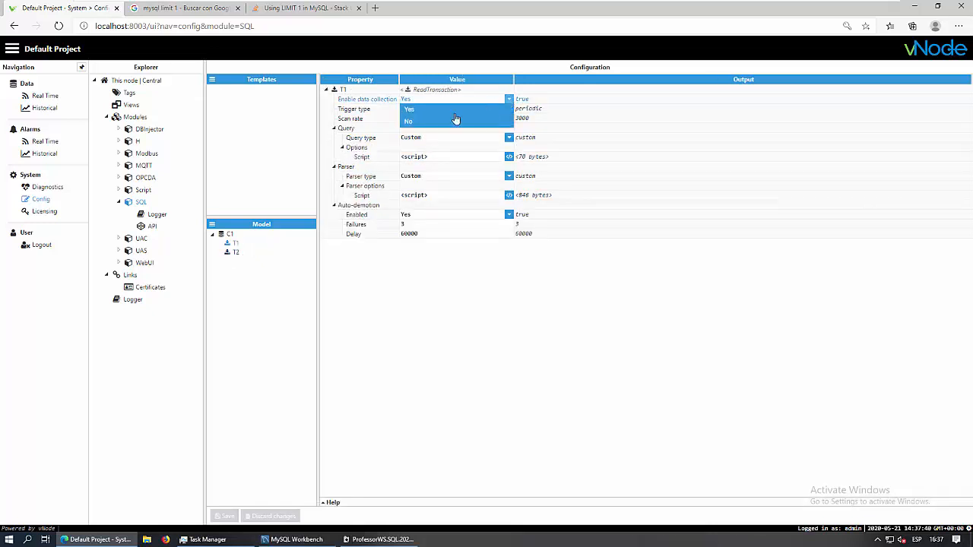
click(417, 123)
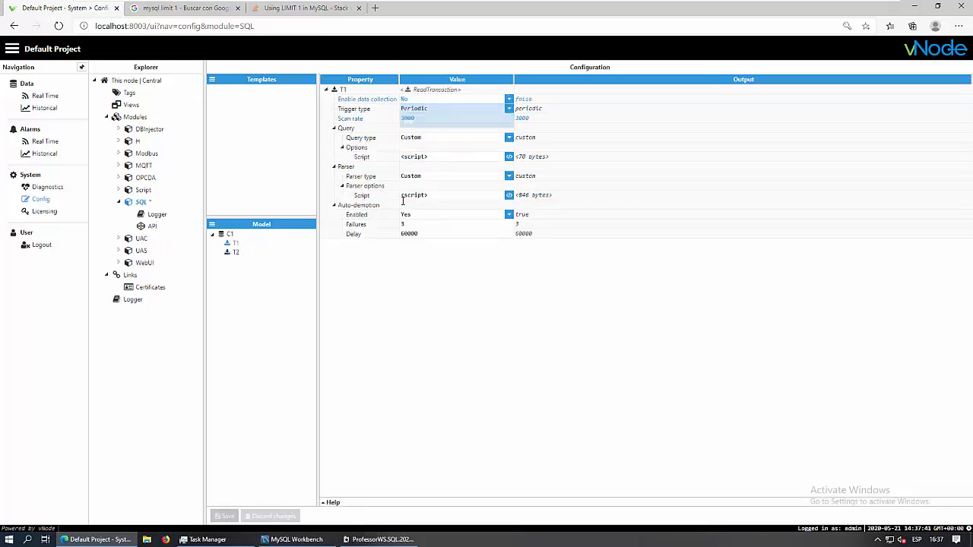
Set Enable data collection to Yes for transaction T2 and open its table4 query script
click(235, 252)
click(509, 100)
click(508, 99)
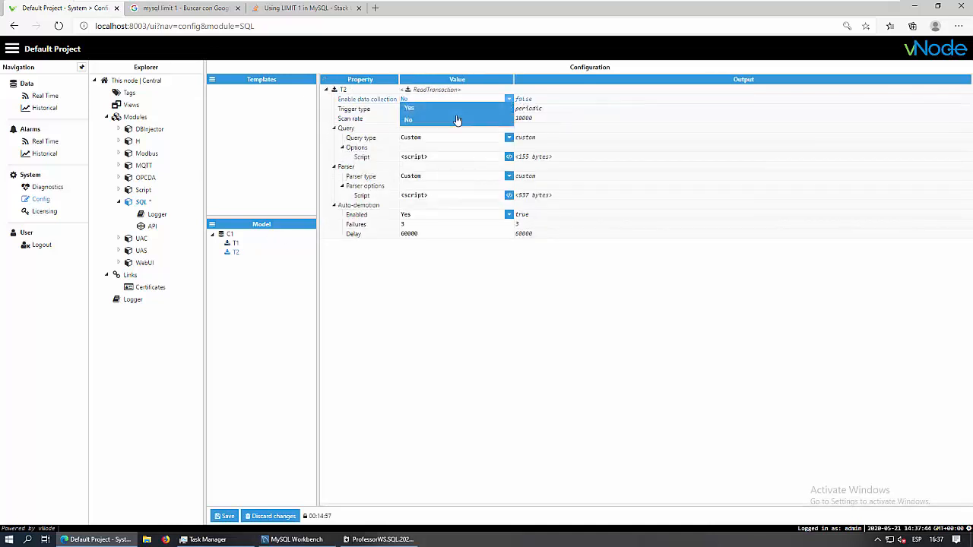
click(444, 114)
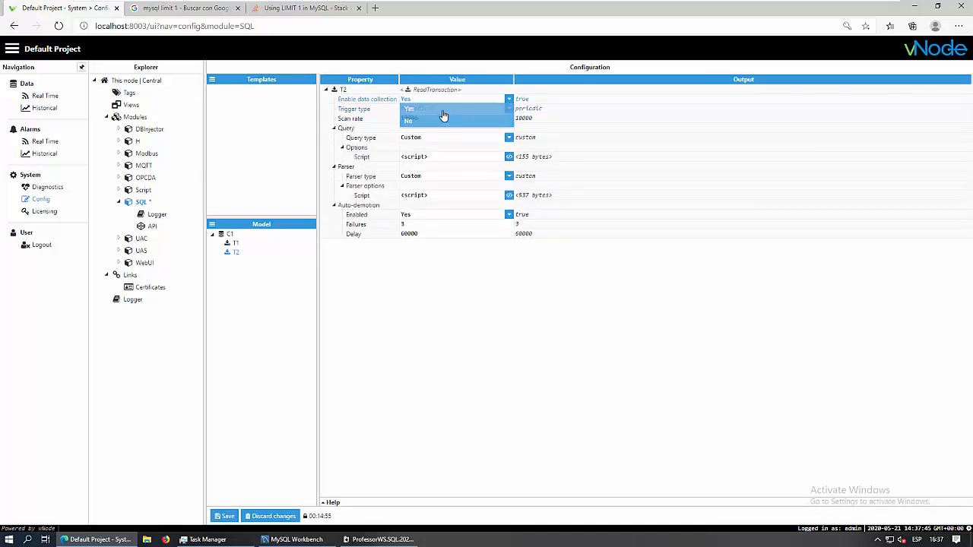
click(509, 157)
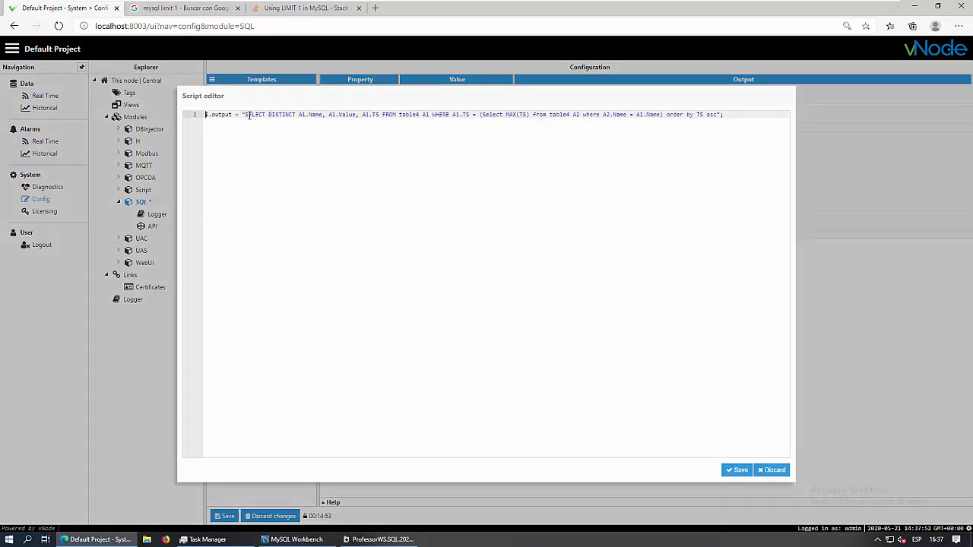
Review T2's SQL query text, discard the editor unchanged, and glance at MySQL Workbench before returning
drag(243, 114, 725, 114)
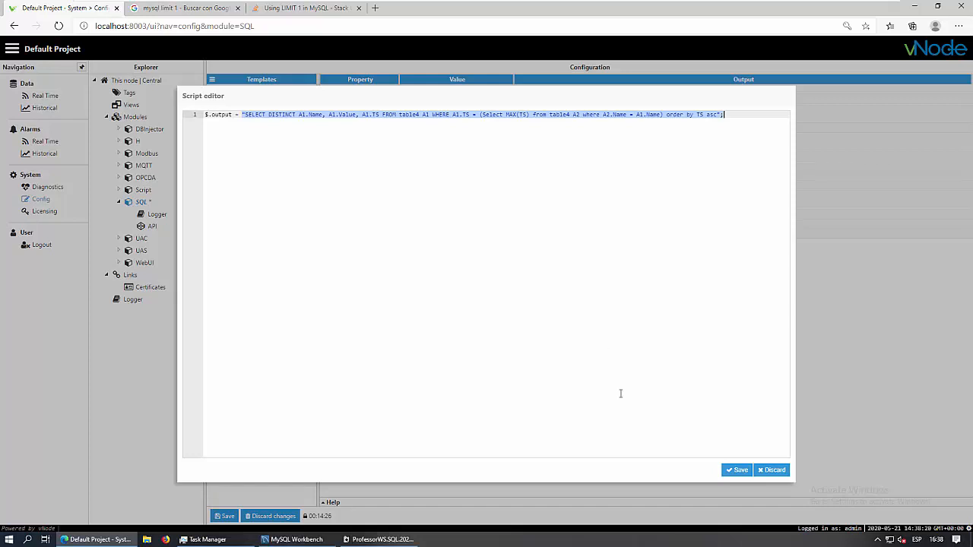
click(773, 470)
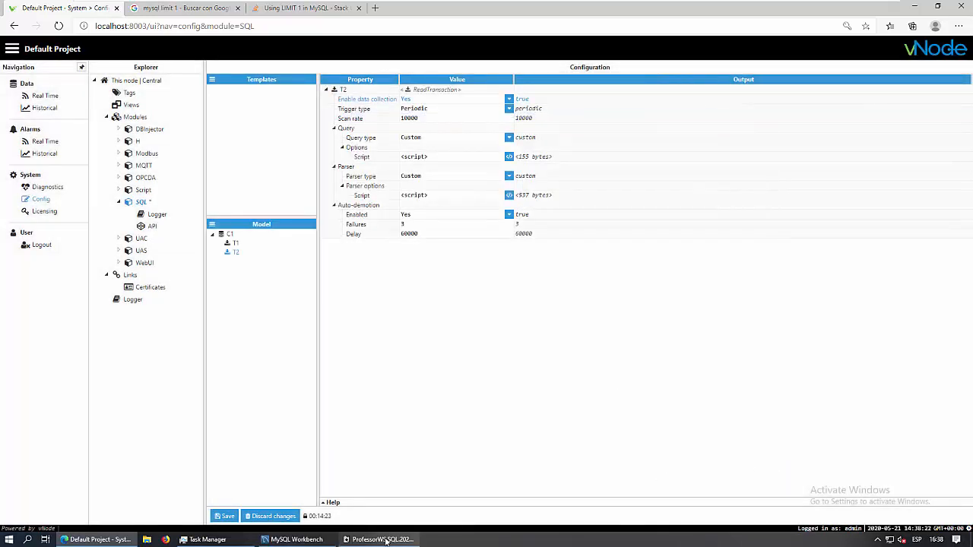
click(295, 540)
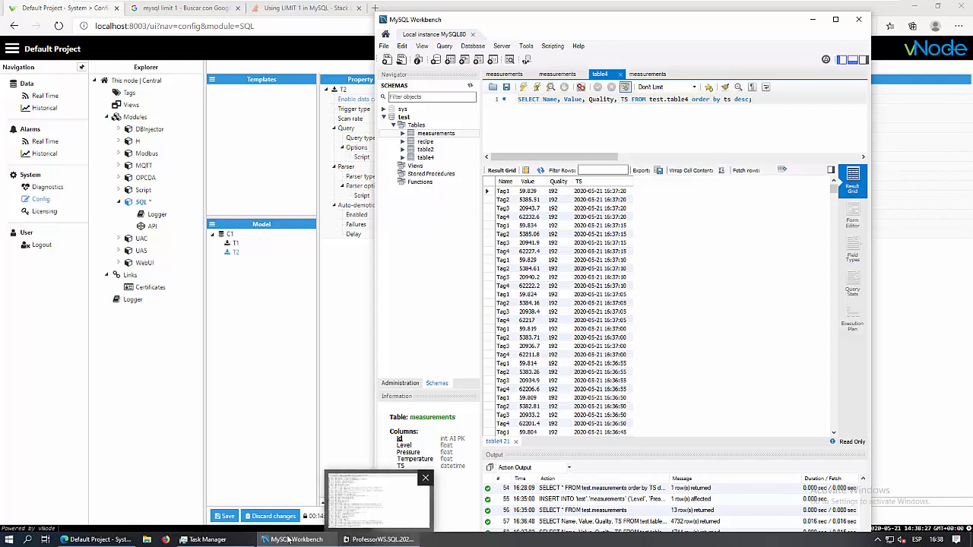
click(351, 380)
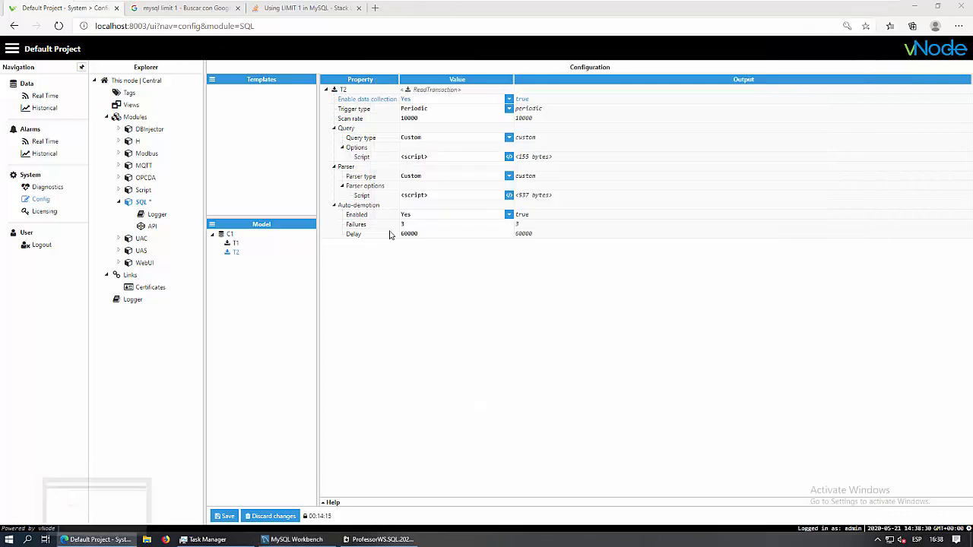
Inspect T2's parser line building /SQLClient/Test2/ plus Name, with Workbench's table4 results placed alongside
click(509, 196)
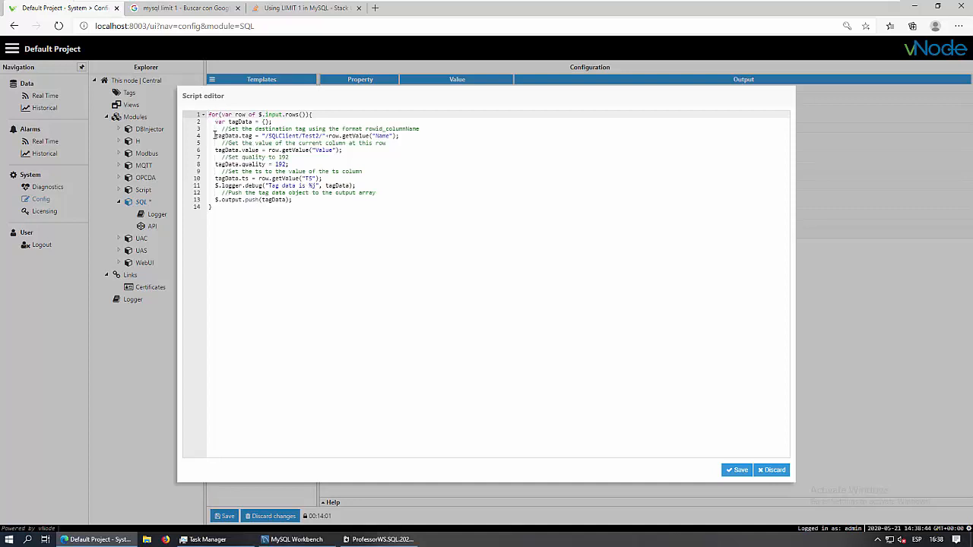
drag(214, 135, 410, 136)
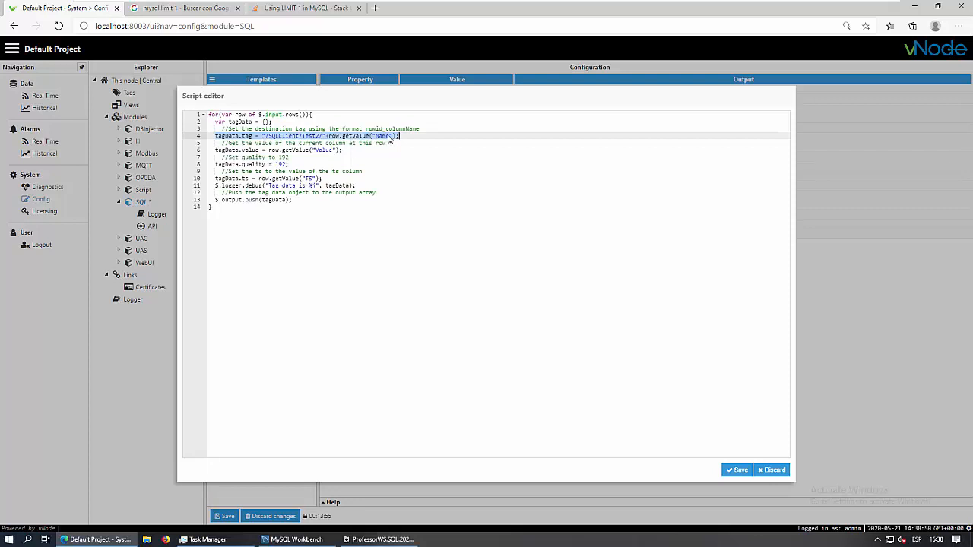
click(291, 539)
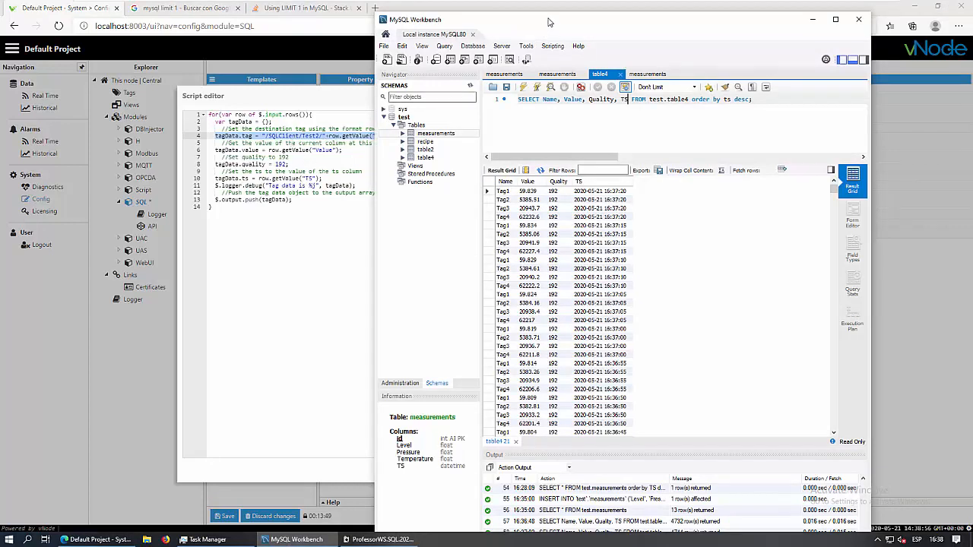
drag(549, 23, 582, 22)
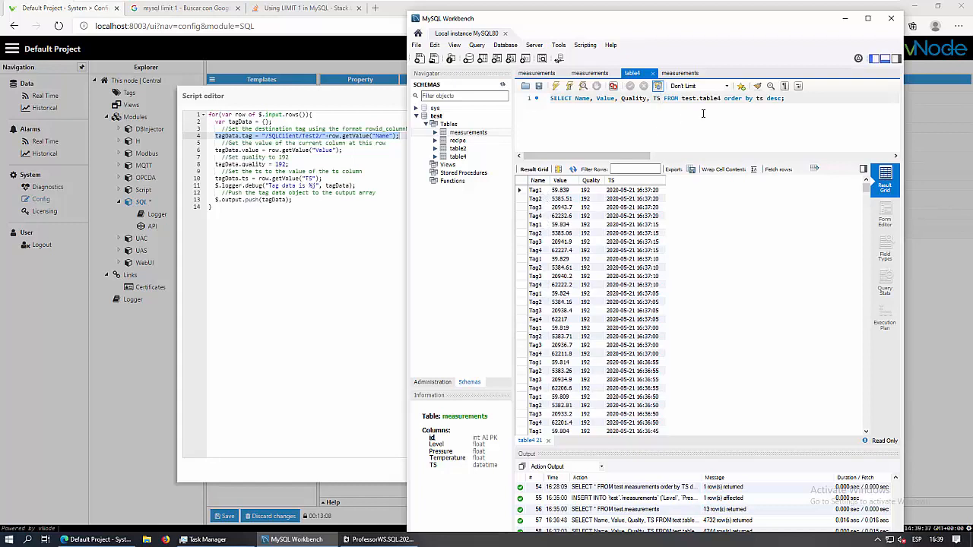
Save T2's parser script, then reopen it and close it unchanged
click(323, 422)
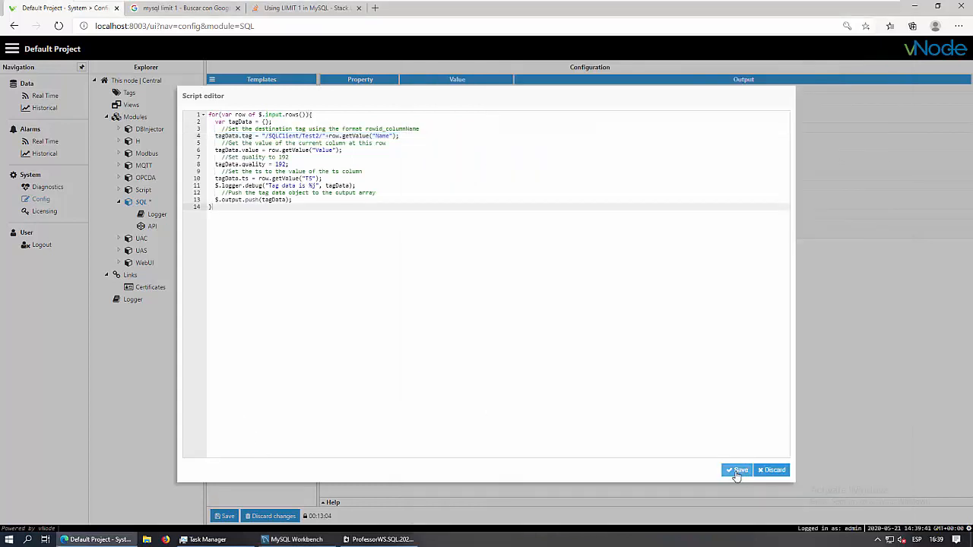
click(736, 471)
click(509, 195)
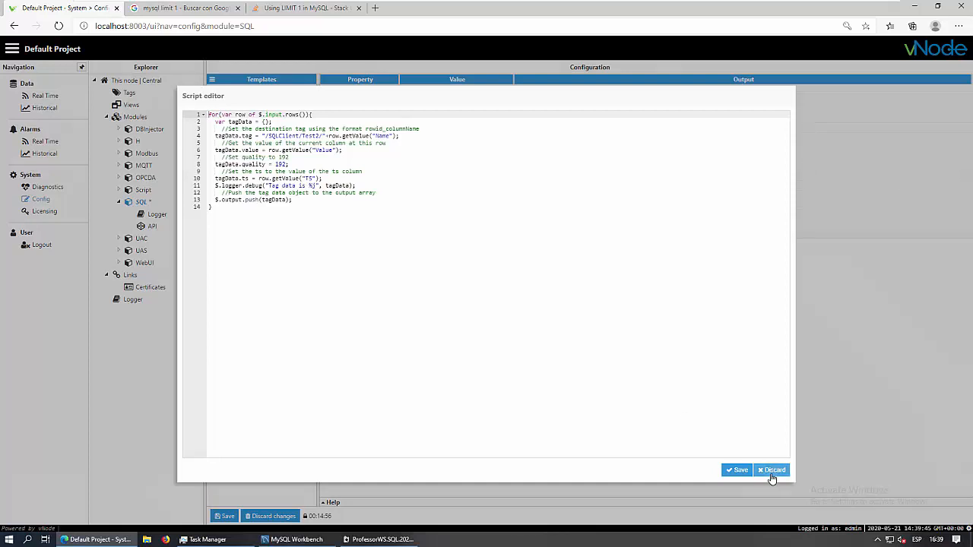
click(773, 471)
Copy T2's table4 latest-per-tag SQL and discard the query editor unchanged
click(508, 157)
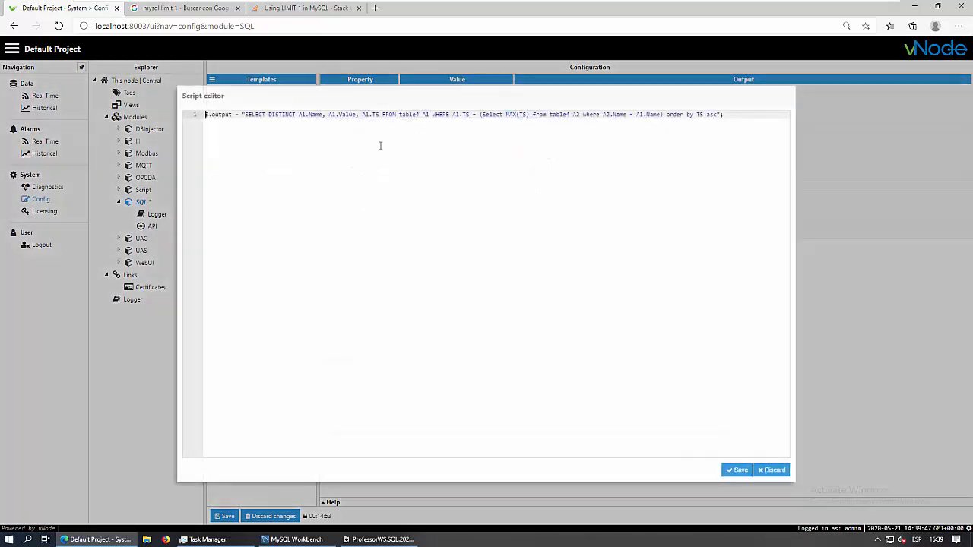
drag(244, 114, 716, 114)
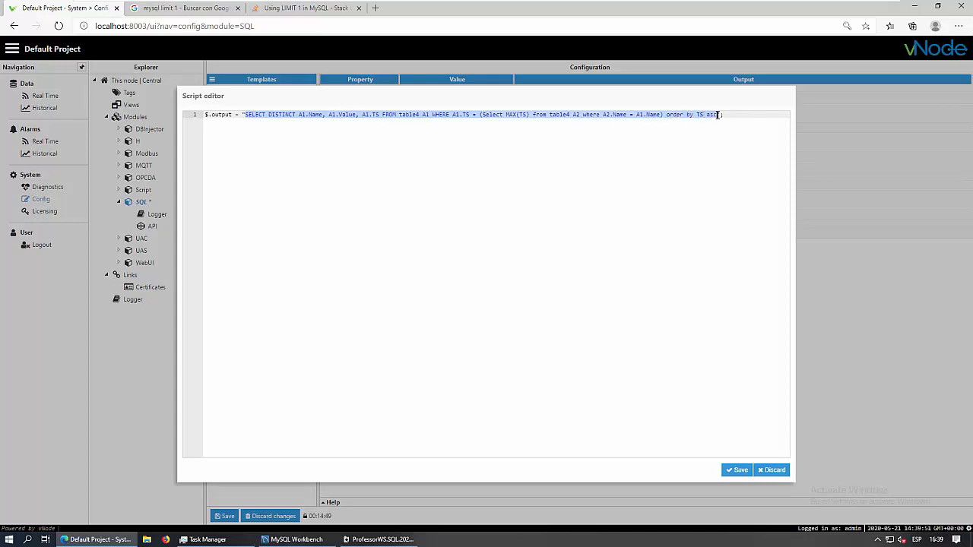
click(772, 469)
click(293, 539)
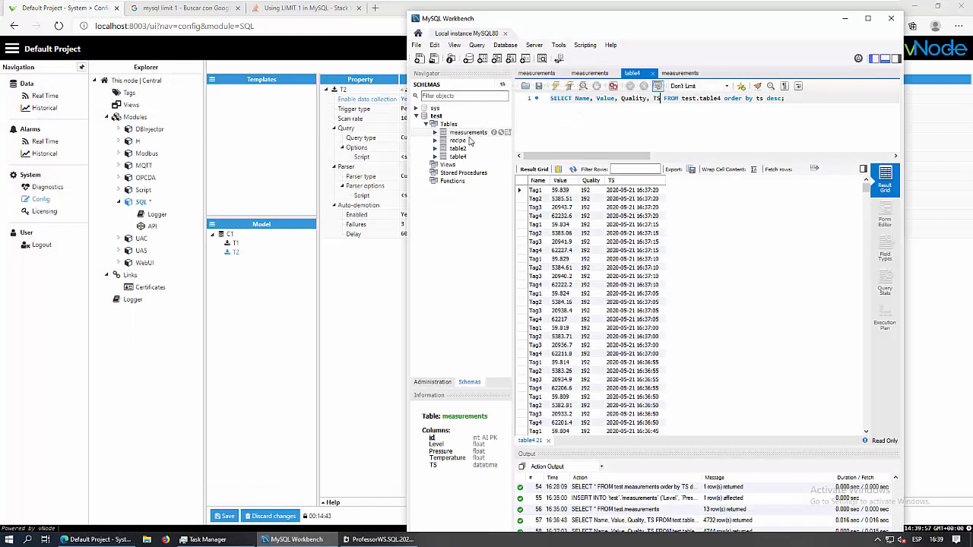
Run the copied query on table4 twice, getting one latest row each for Tag1–Tag4
right_click(459, 157)
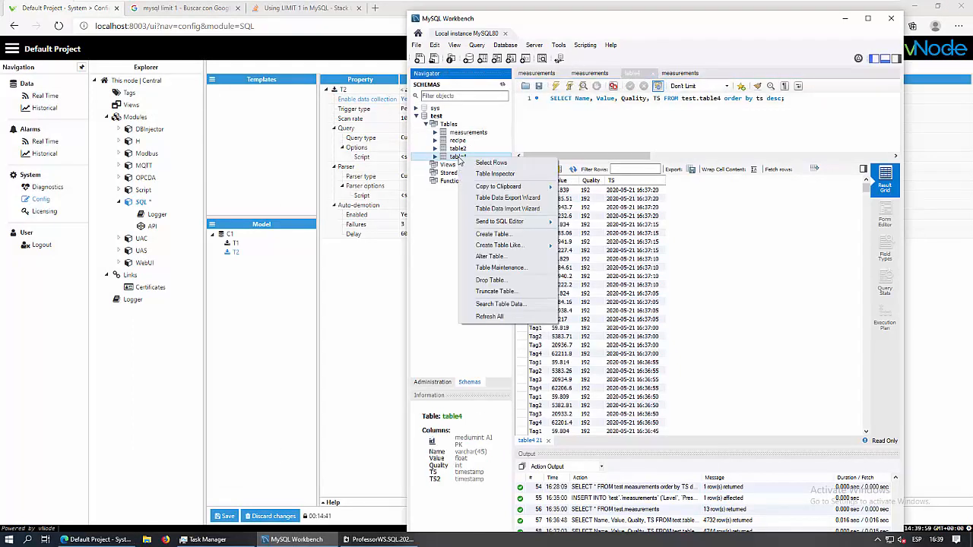
click(471, 162)
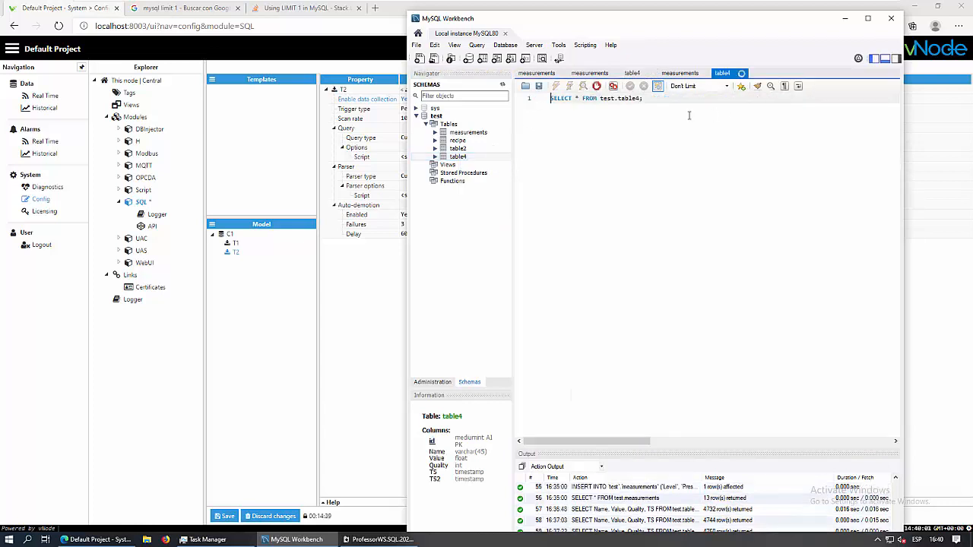
key(ctrl+v)
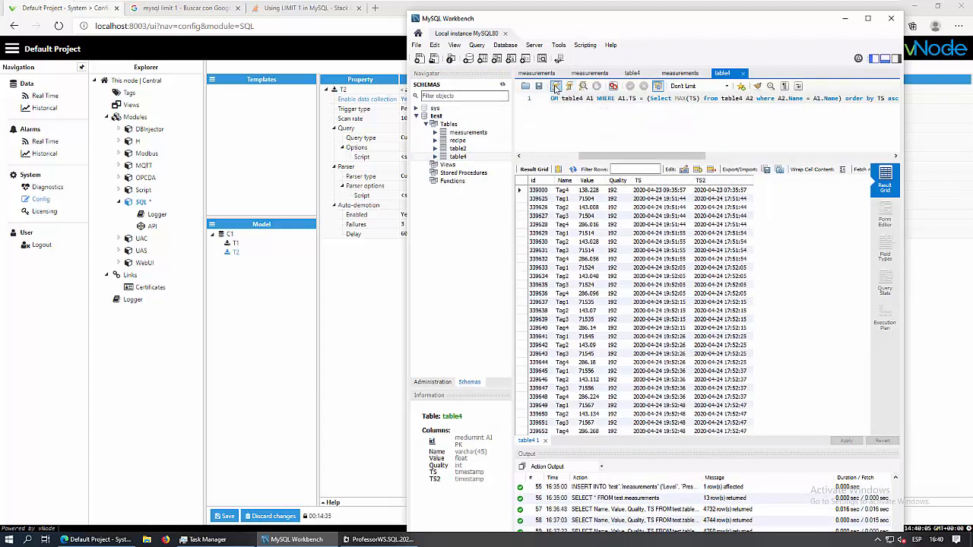
click(555, 88)
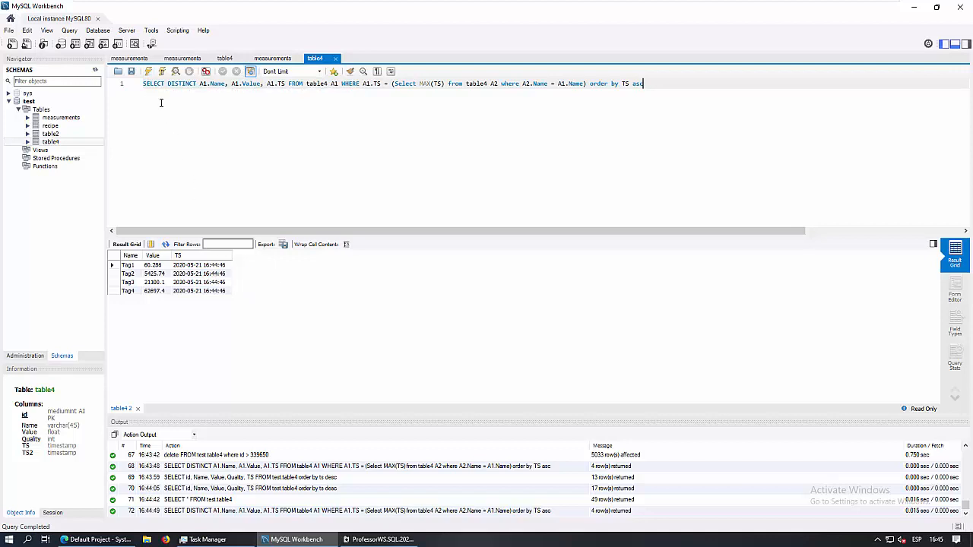
click(149, 71)
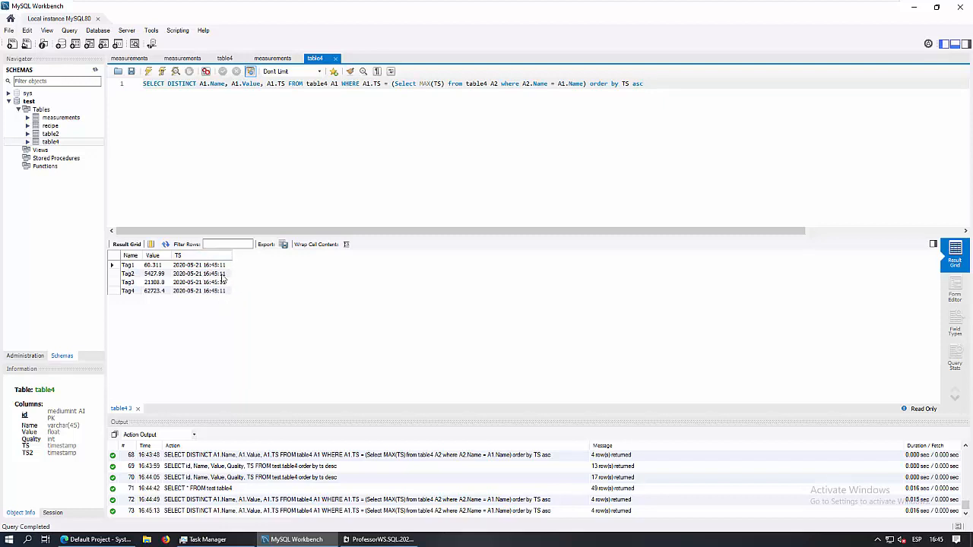
click(92, 542)
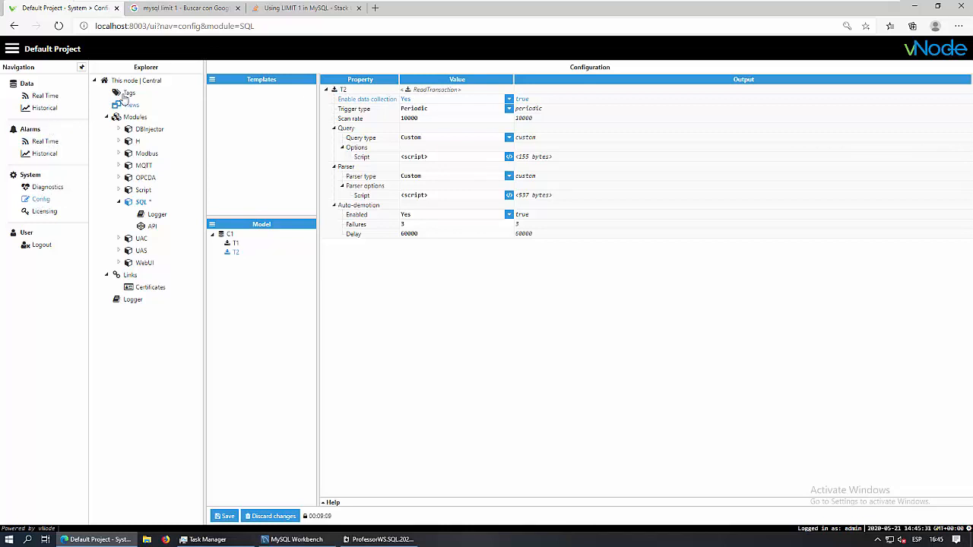
Expand SQLClient/Test2 in the Tags tree and confirm Tag1 and Tag4 use source C1/T2
click(126, 94)
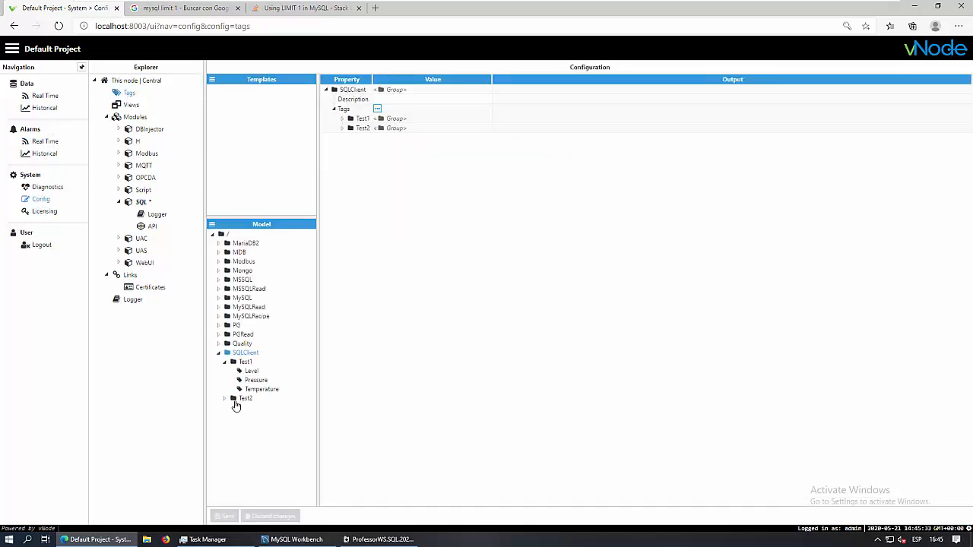
click(225, 362)
click(224, 371)
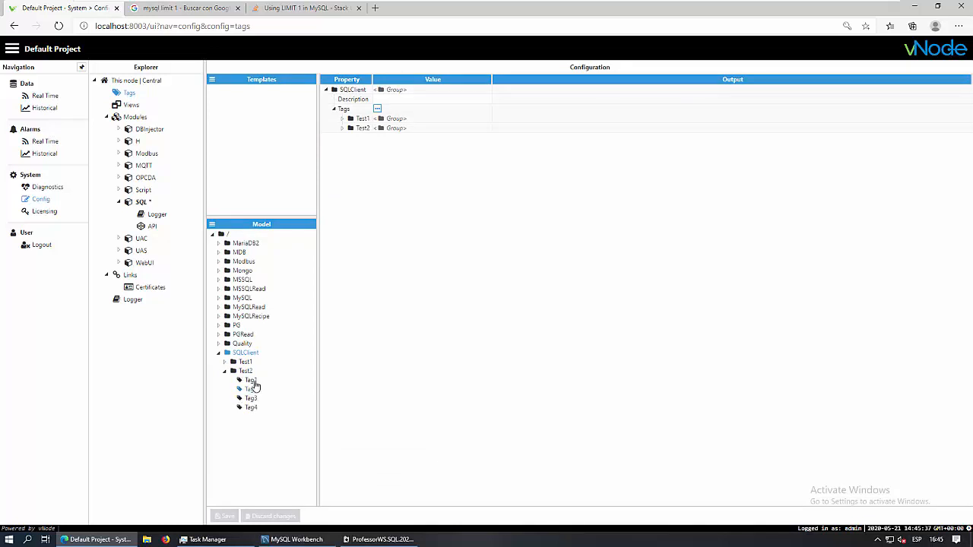
click(253, 382)
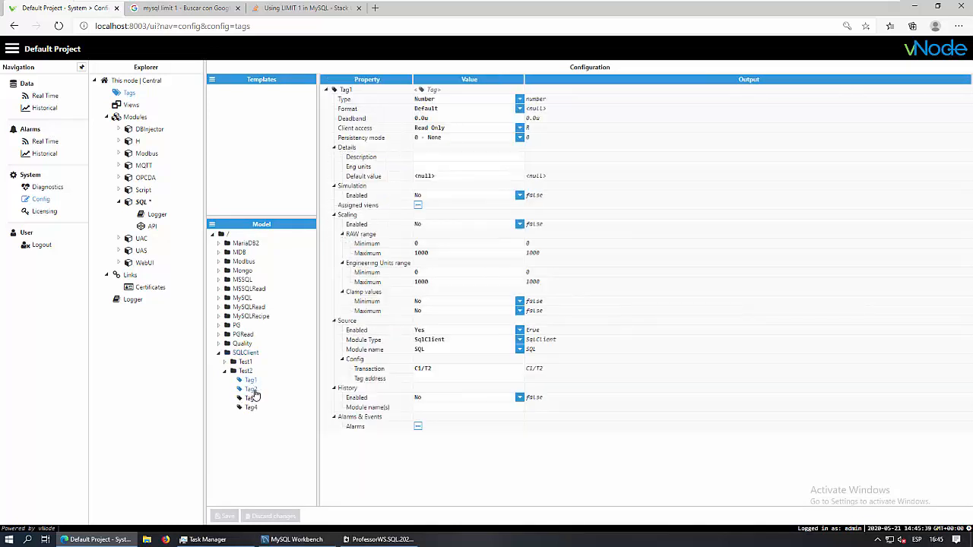
click(251, 406)
Recheck T2's /SQLClient/Test2/ parser path, then save T2 and restart the SQL module
click(142, 204)
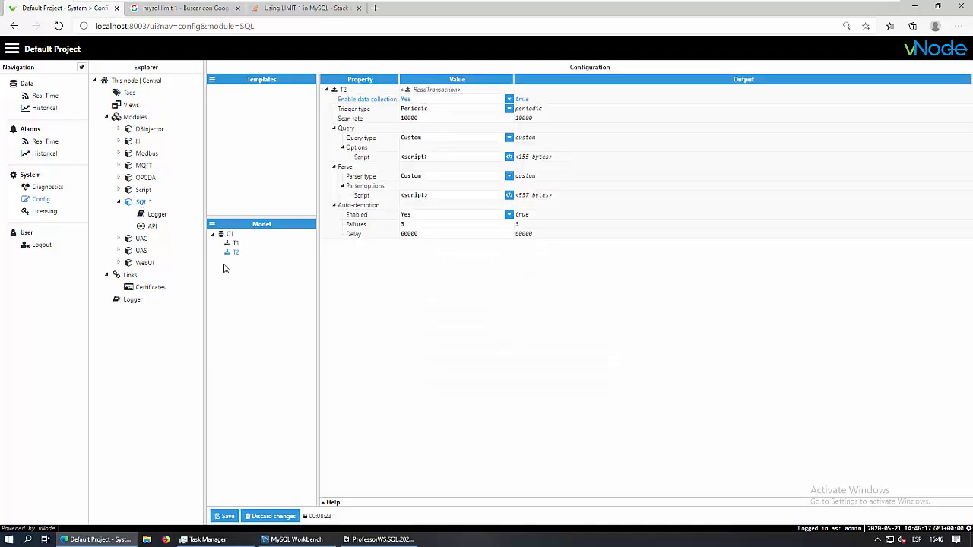
click(508, 195)
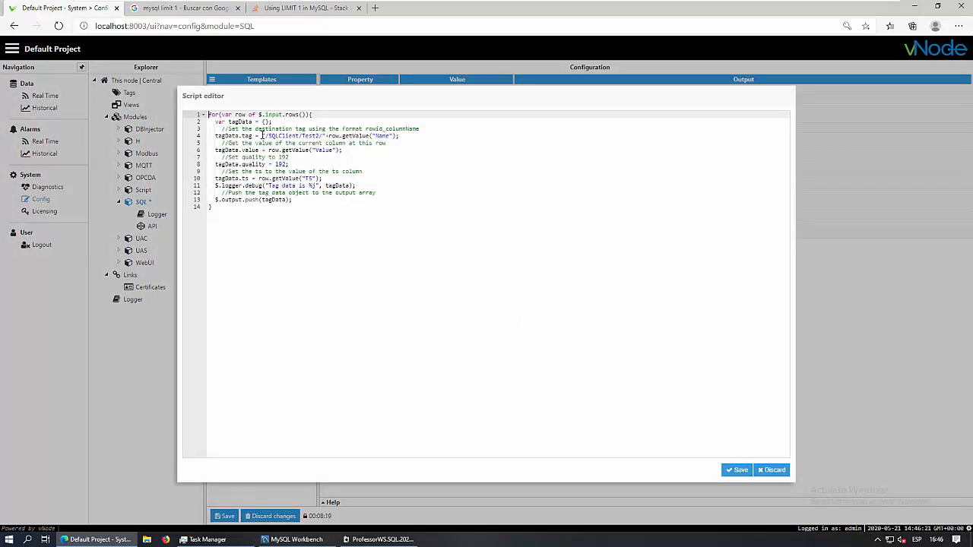
drag(263, 135, 394, 135)
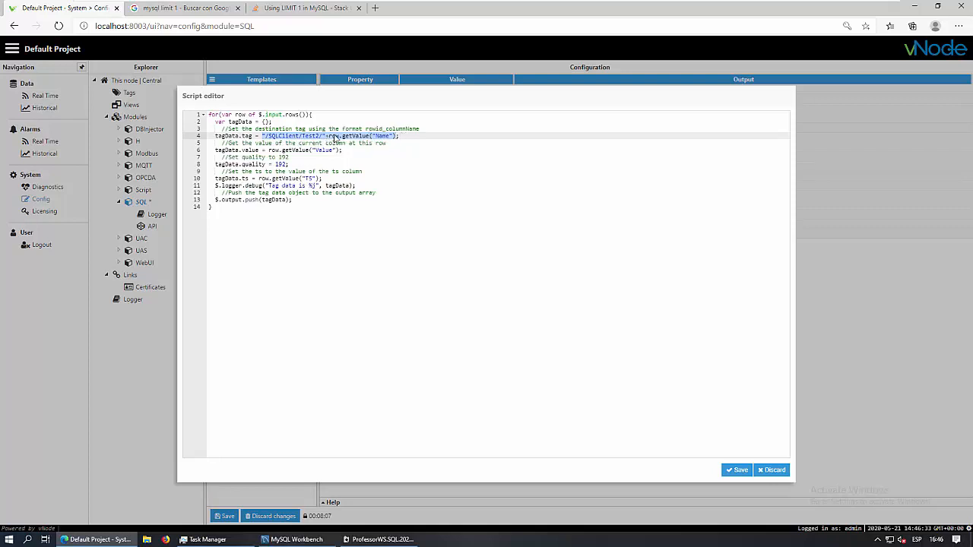
click(423, 136)
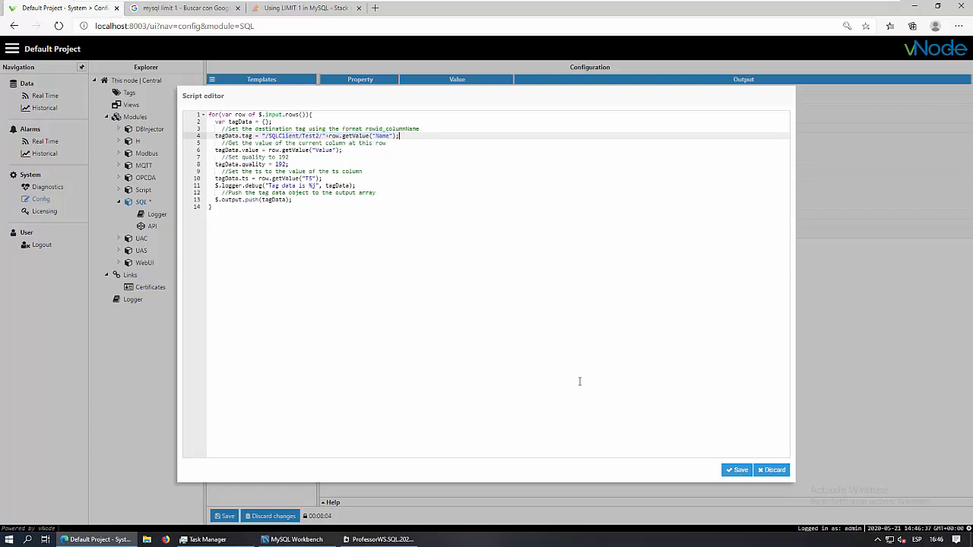
click(739, 469)
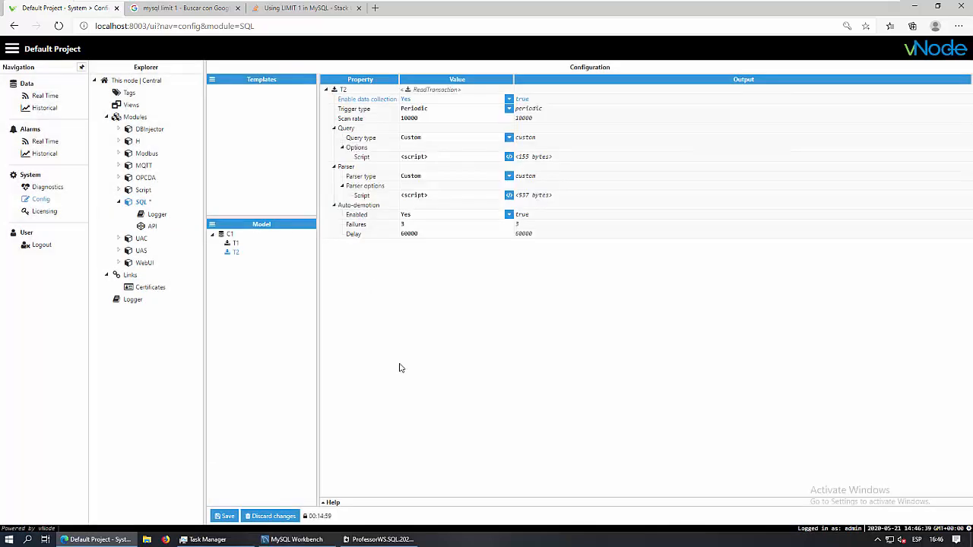
click(228, 516)
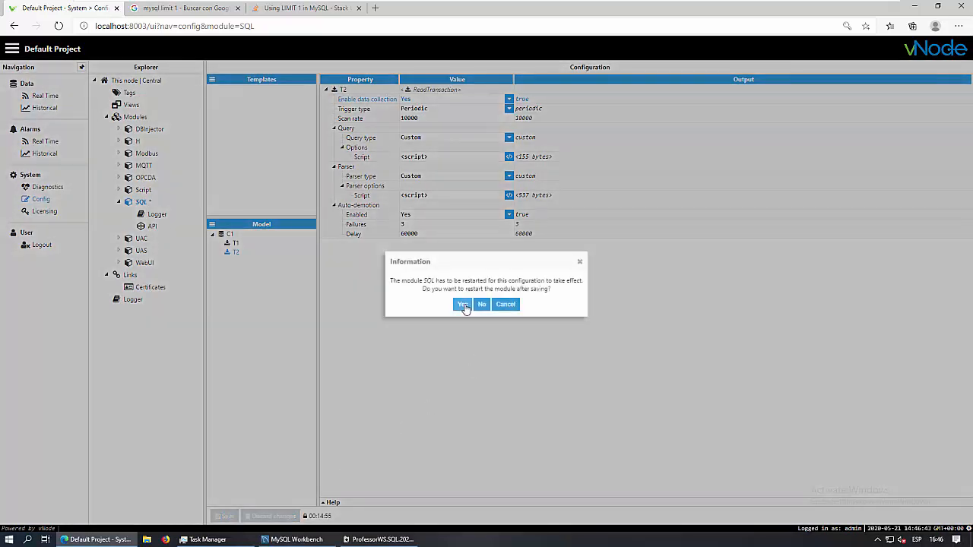
click(462, 304)
Show SQLClient/Test2's Tag1–Tag4 live values in the Real Time view
click(50, 97)
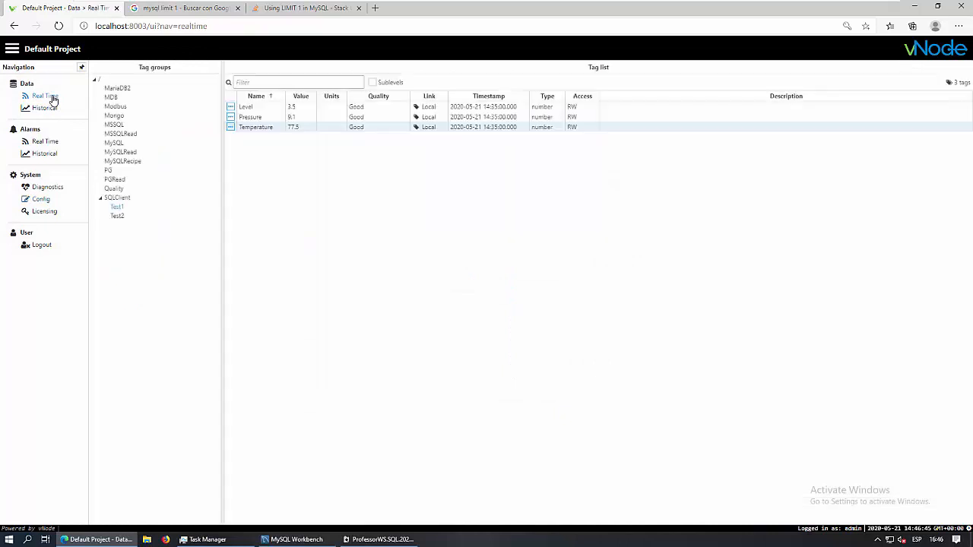
click(118, 219)
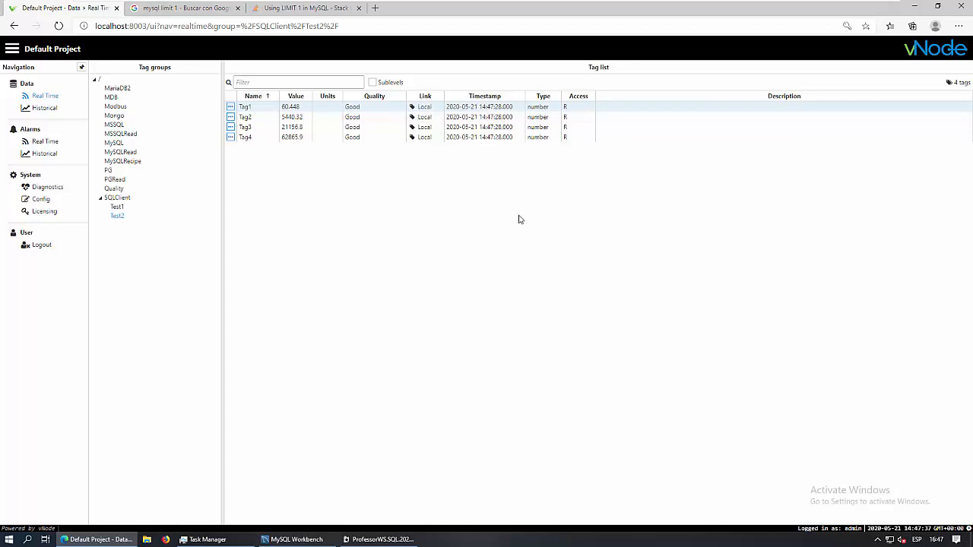
Place Workbench beside vNode, rerun the table4 latest-values query to compare, then minimize it
click(307, 541)
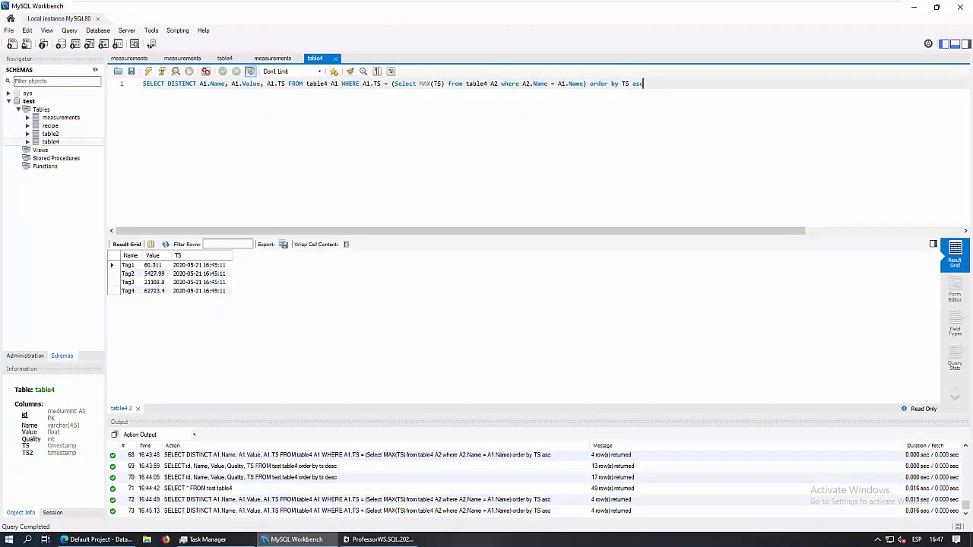
double_click(393, 9)
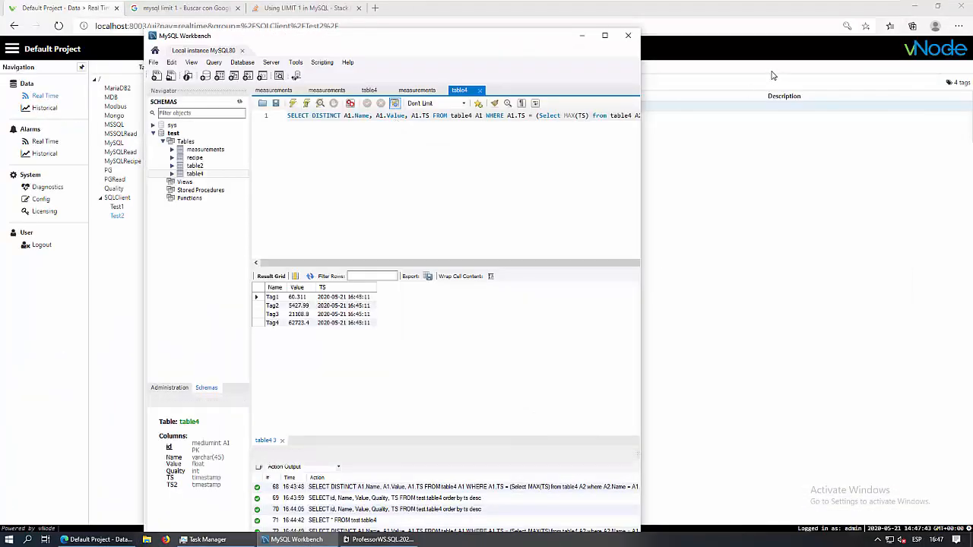
drag(217, 42, 601, 75)
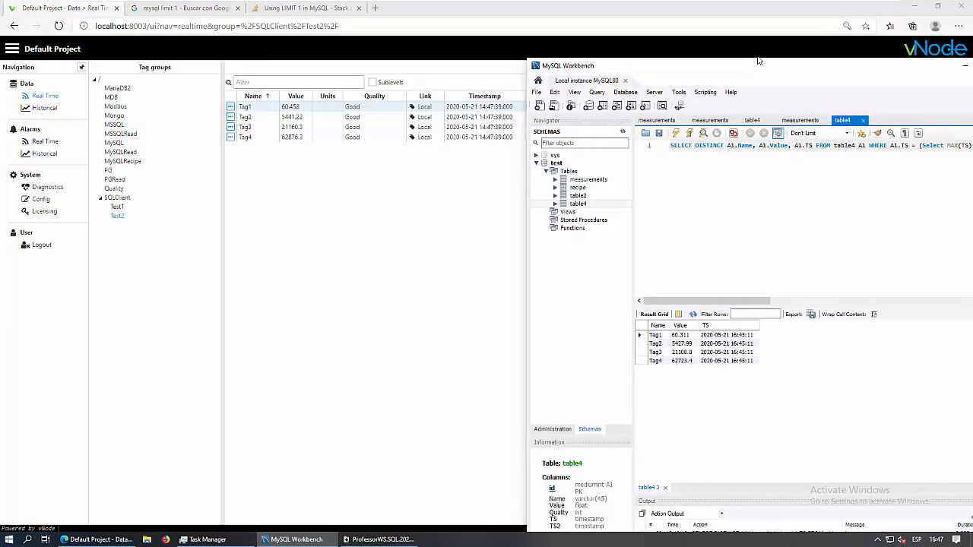
drag(760, 70, 750, 28)
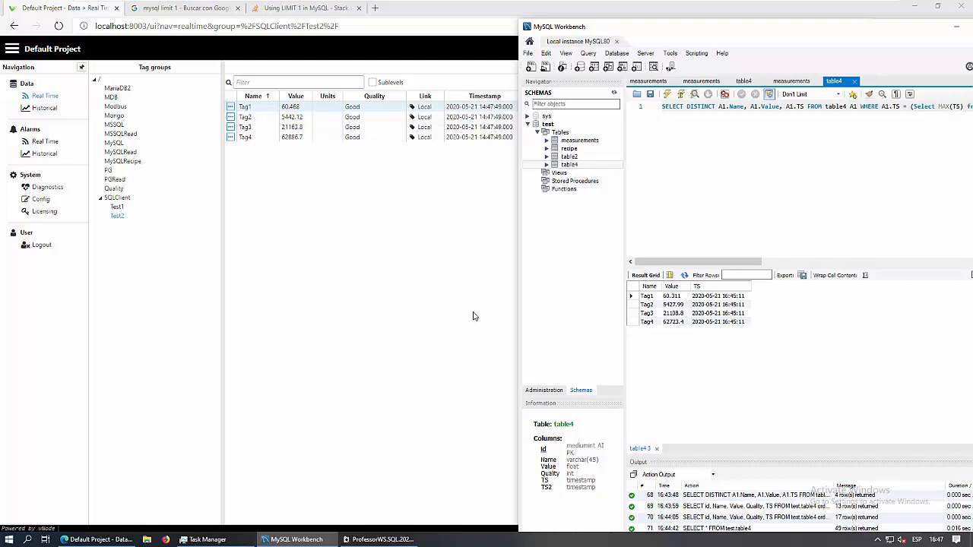
click(667, 94)
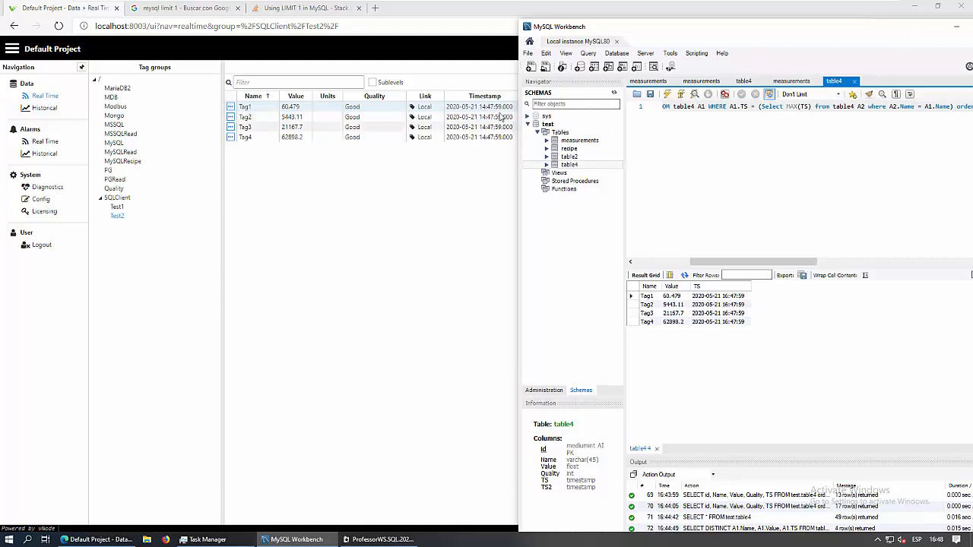
click(956, 26)
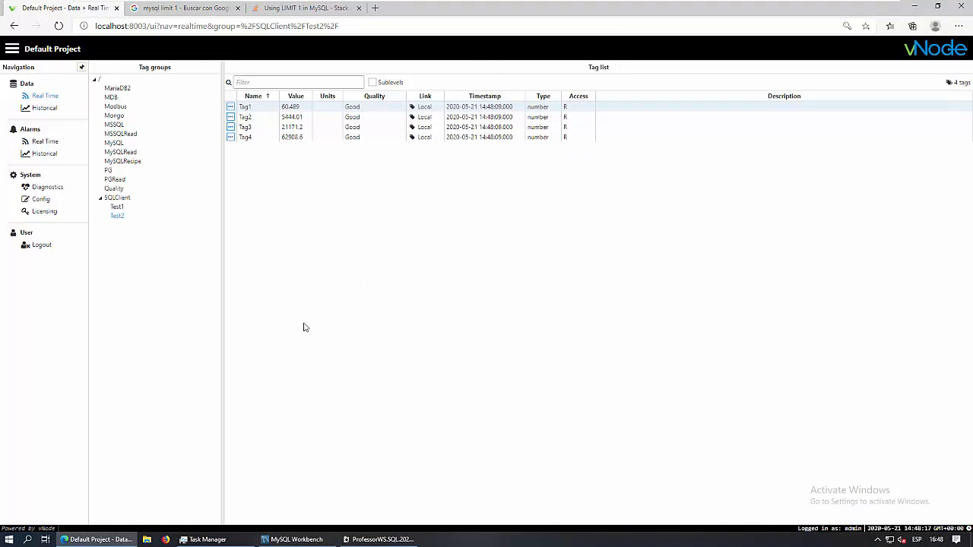
click(43, 201)
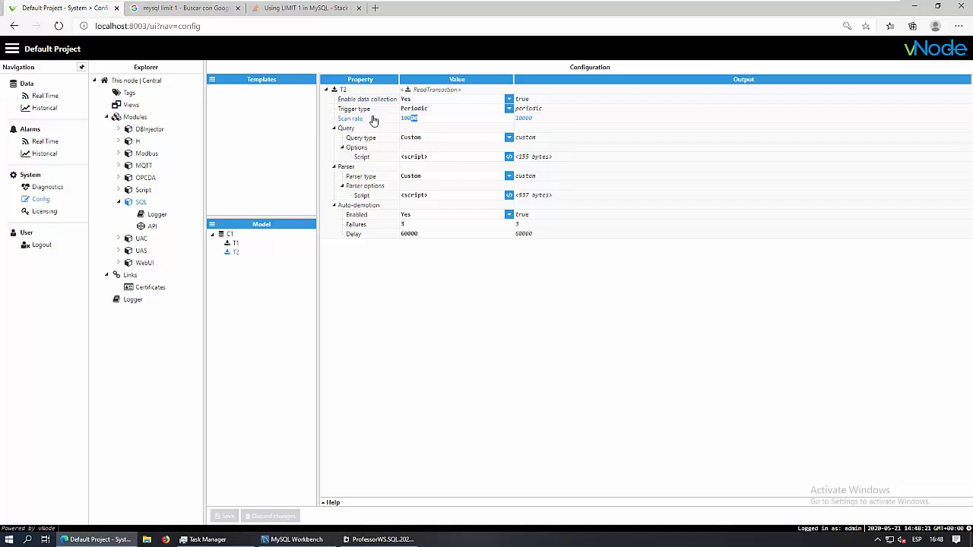
click(414, 118)
click(45, 96)
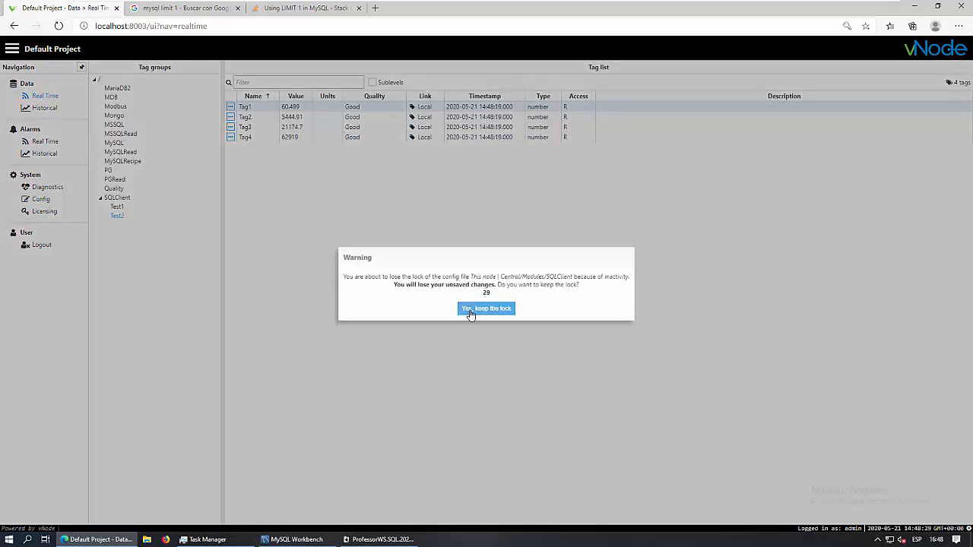
click(486, 309)
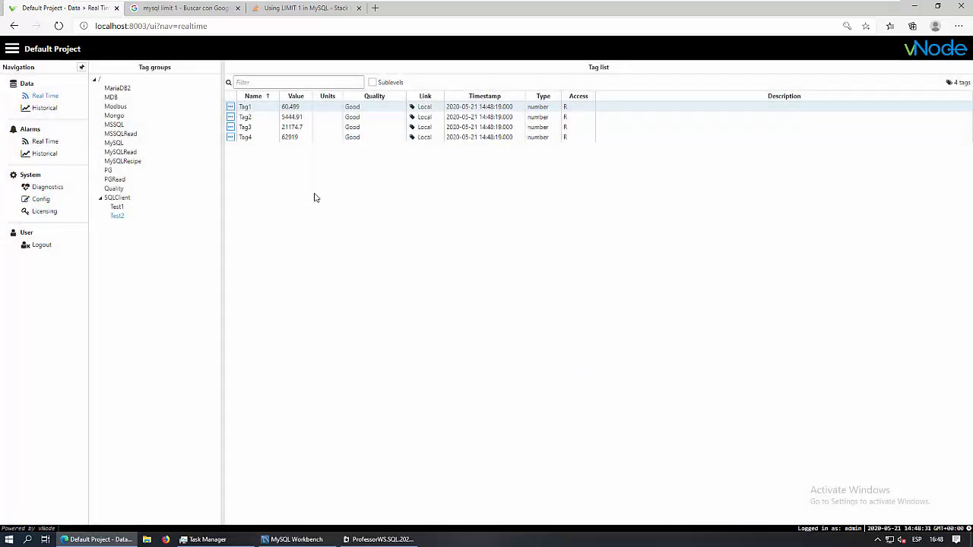
click(292, 137)
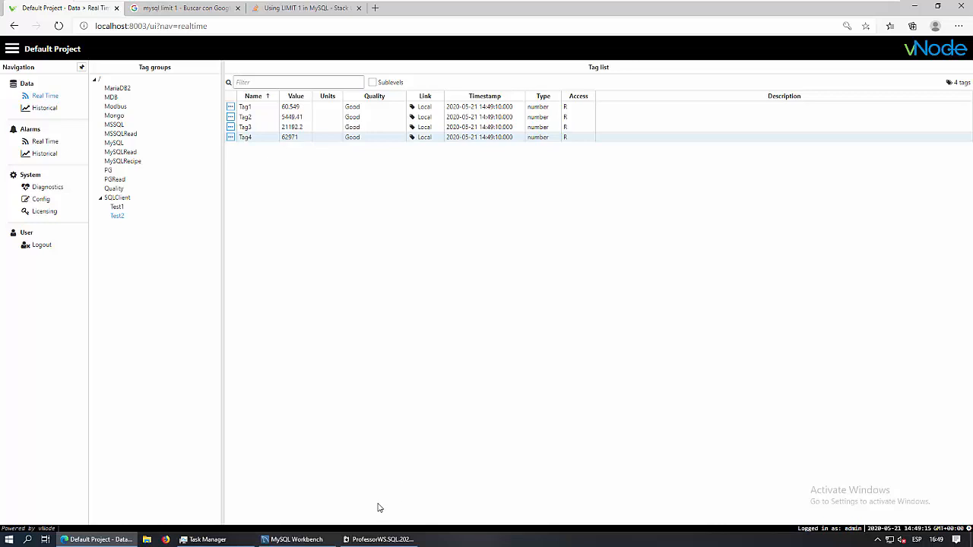
mouse_move(570, 1)
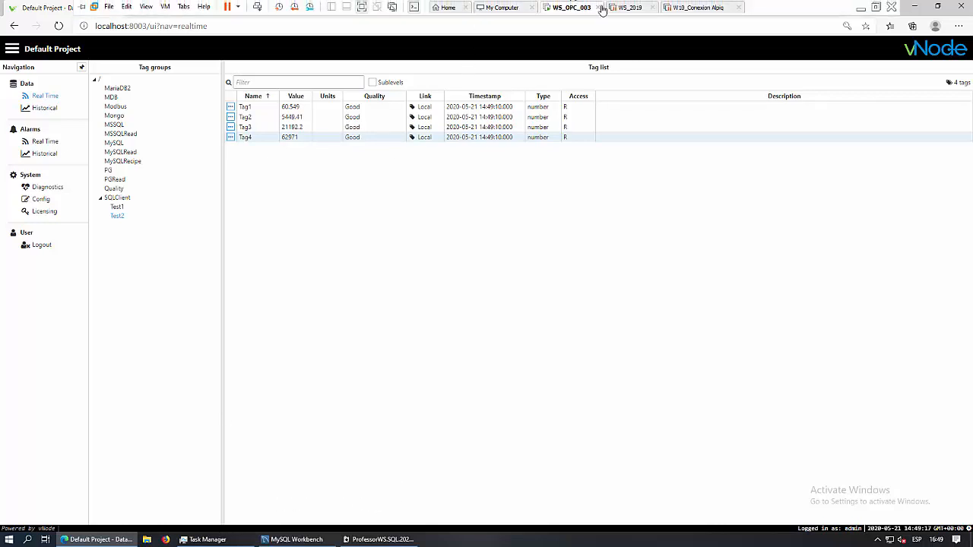
Present the SQL Client Training deck up to the closing THANK YOU contact slide
click(860, 8)
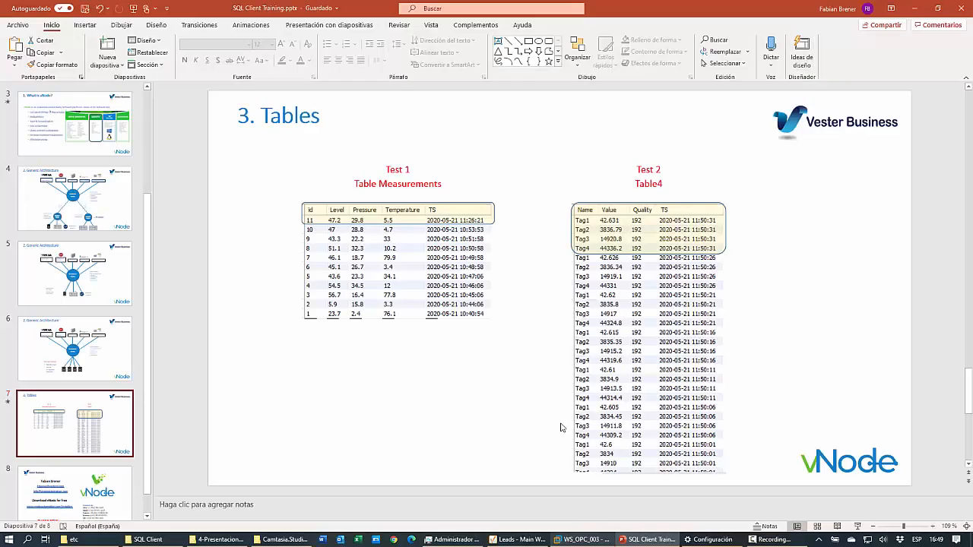
click(858, 527)
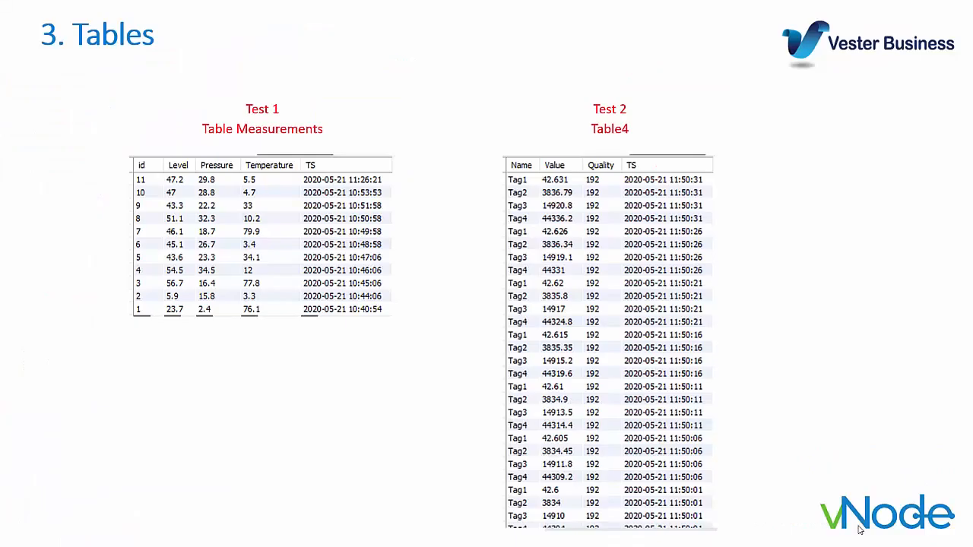
click(788, 297)
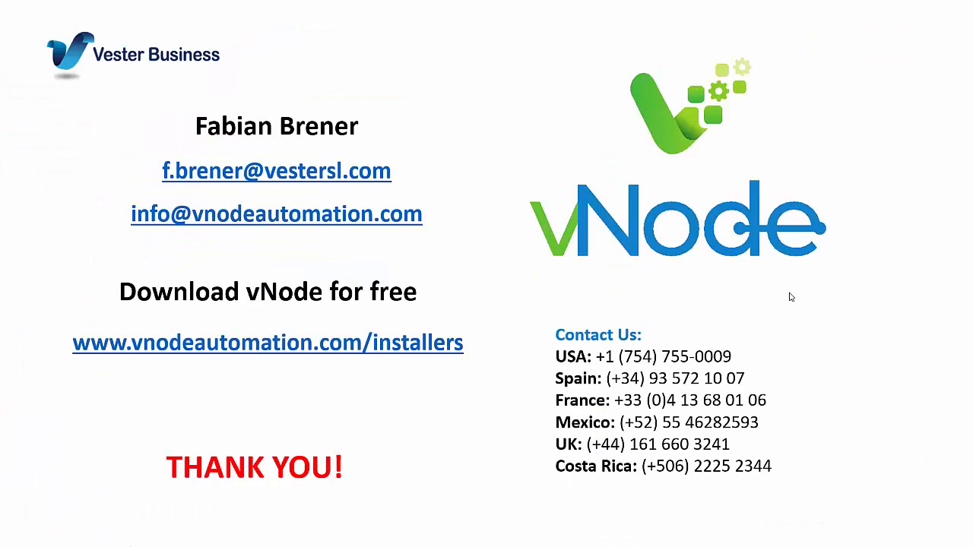